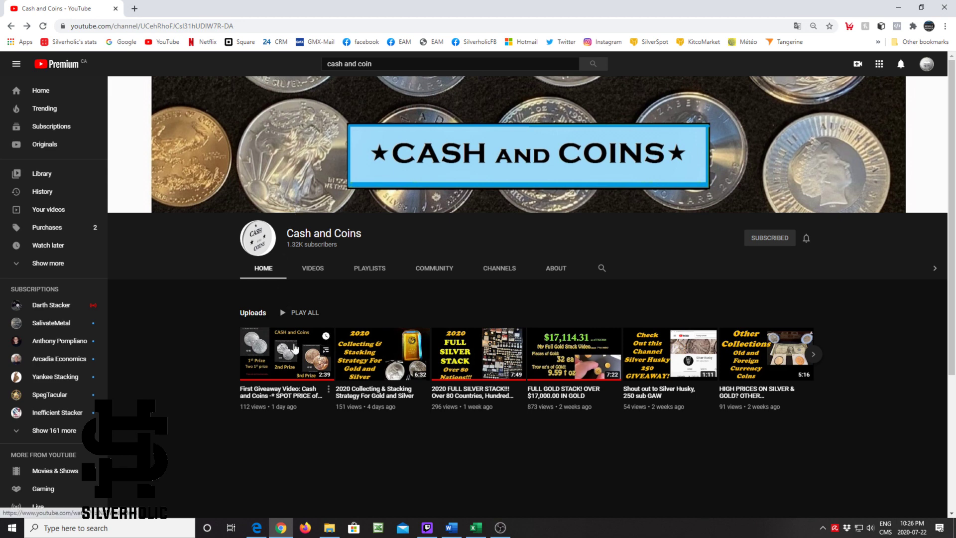
Open the Cash and Coins channel's First Giveaway Video and examine the contest rules in its description.
{"action": "left_click", "coordinate": [264, 363]}
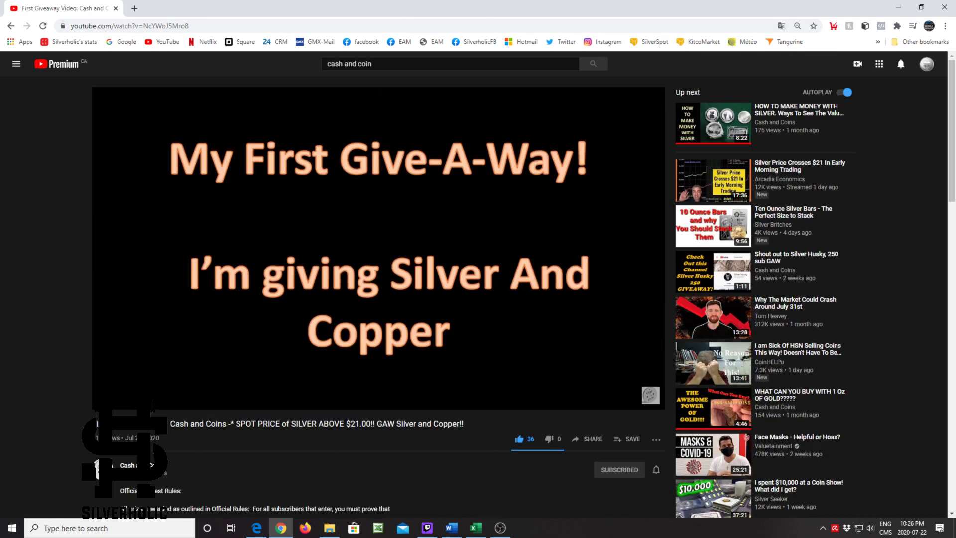
{"action": "scroll", "coordinate": [240, 444], "scroll_direction": "down", "scroll_amount": 2}
{"action": "scroll", "coordinate": [241, 445], "scroll_direction": "up", "scroll_amount": 2}
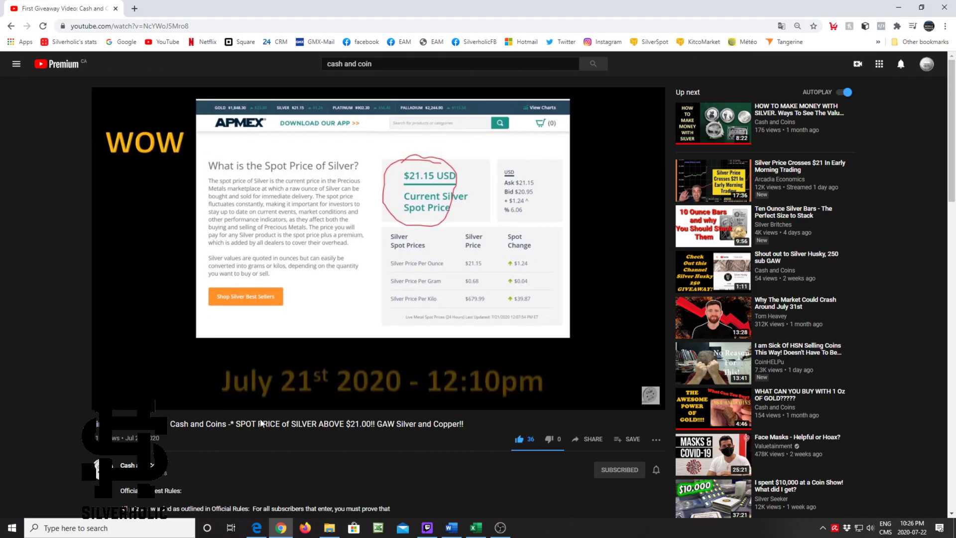
{"action": "scroll", "coordinate": [255, 419], "scroll_direction": "down", "scroll_amount": 2}
{"action": "left_click", "coordinate": [133, 424]}
{"action": "scroll", "coordinate": [237, 365], "scroll_direction": "down", "scroll_amount": 4}
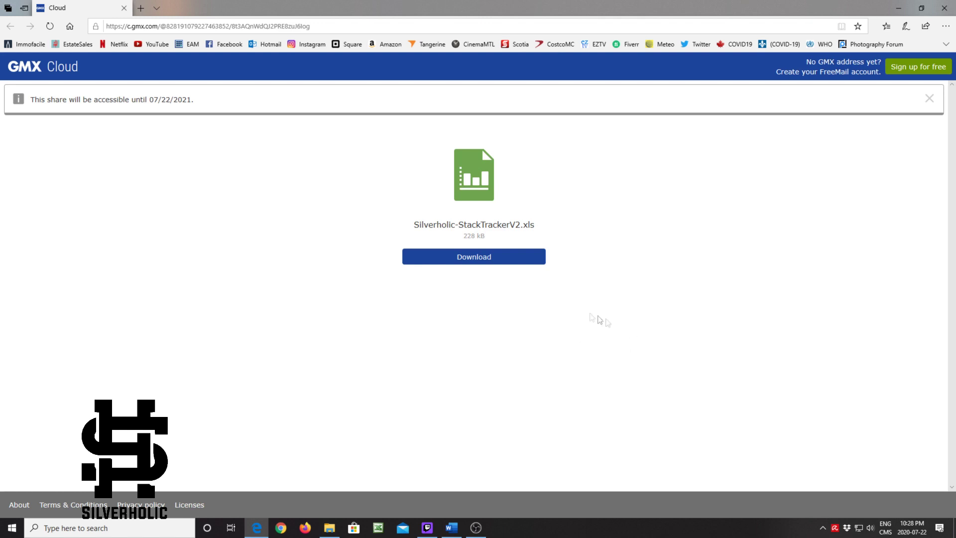
Download Silverholic-StackTrackerV2.xls from the GMX Cloud share and open it in Excel.
{"action": "left_click", "coordinate": [482, 260]}
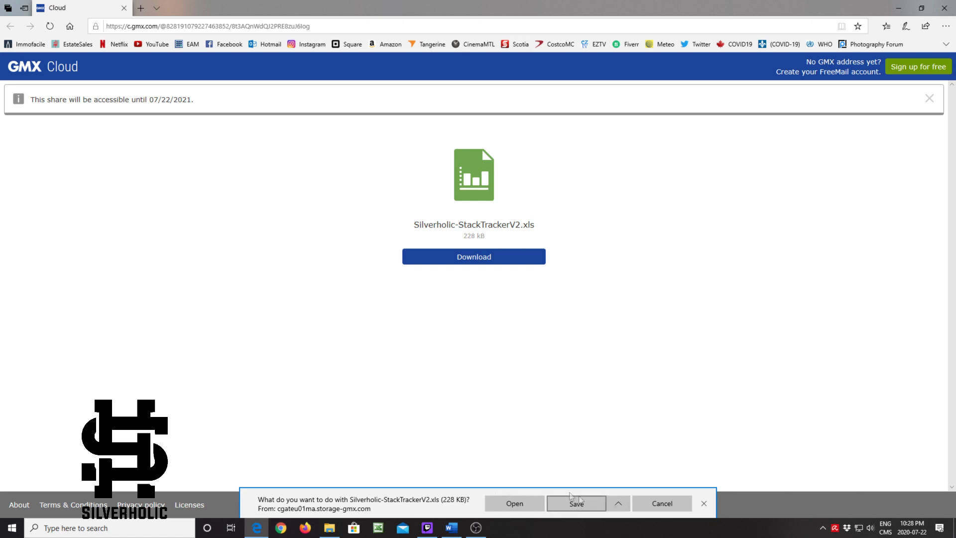
{"action": "left_click", "coordinate": [619, 504]}
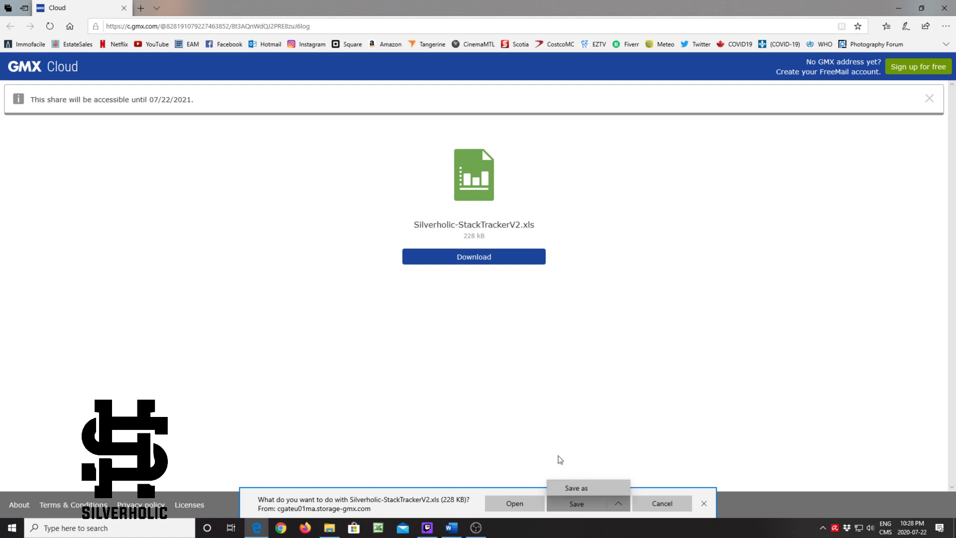
{"action": "left_click", "coordinate": [603, 462]}
{"action": "left_click", "coordinate": [523, 510]}
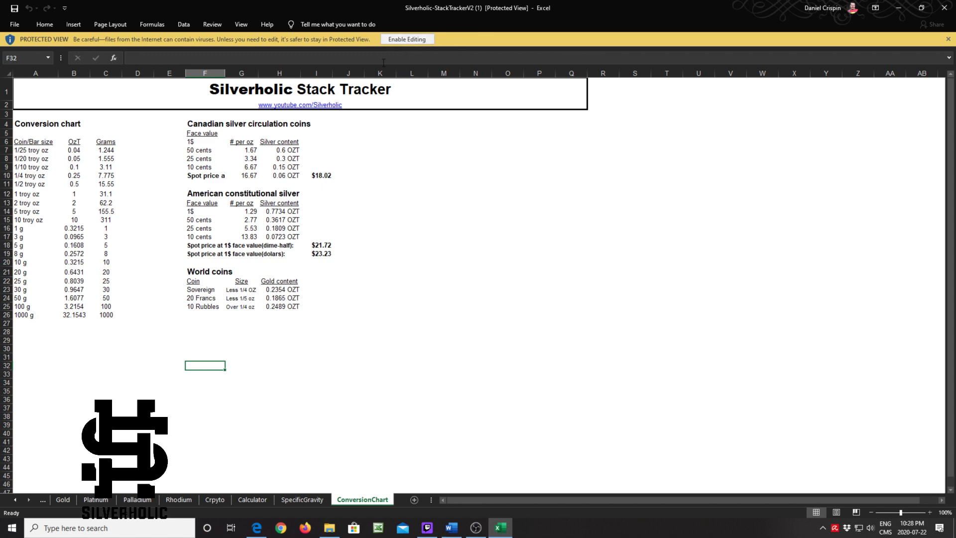
Enable editing and content for the stack tracker workbook, and continue without updating its links.
{"action": "left_click", "coordinate": [405, 41]}
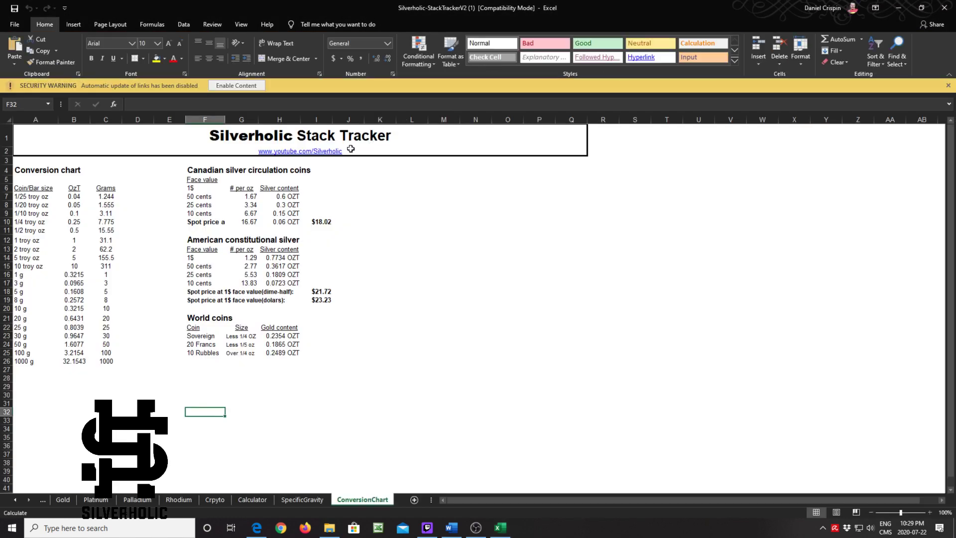
{"action": "left_click", "coordinate": [236, 85]}
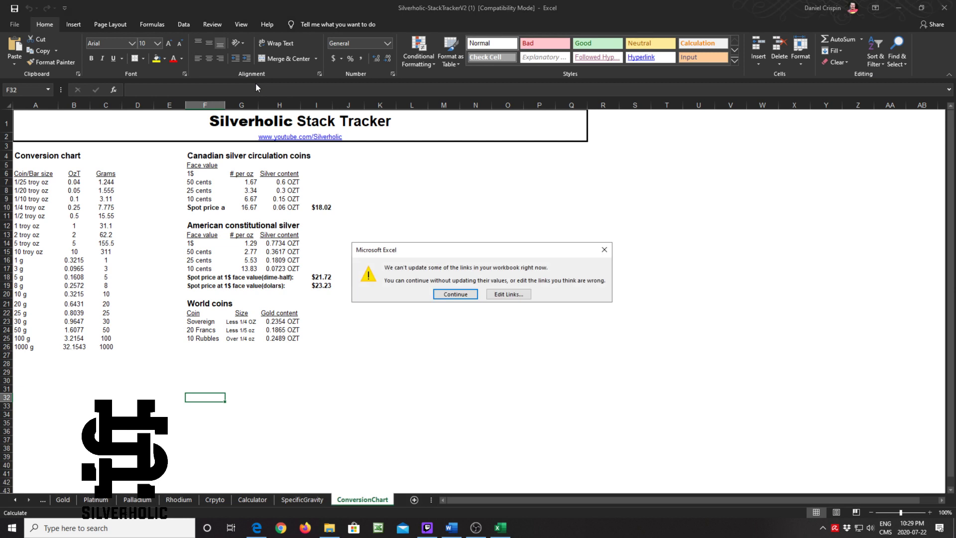
{"action": "left_click", "coordinate": [461, 292]}
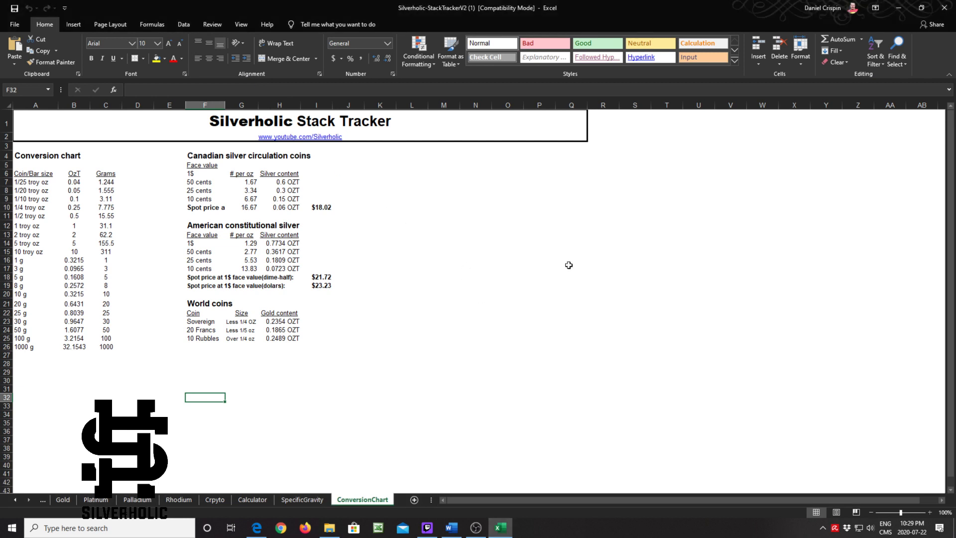
Go to the workbook's Stack sheet and select the silver spot price cell.
{"action": "left_click", "coordinate": [15, 500]}
{"action": "left_click", "coordinate": [15, 500]}
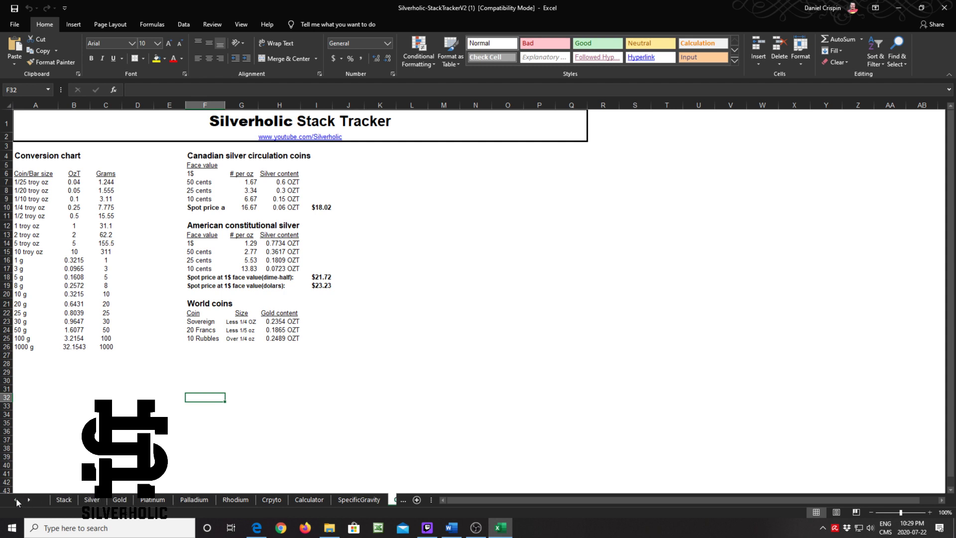
{"action": "left_click", "coordinate": [64, 500]}
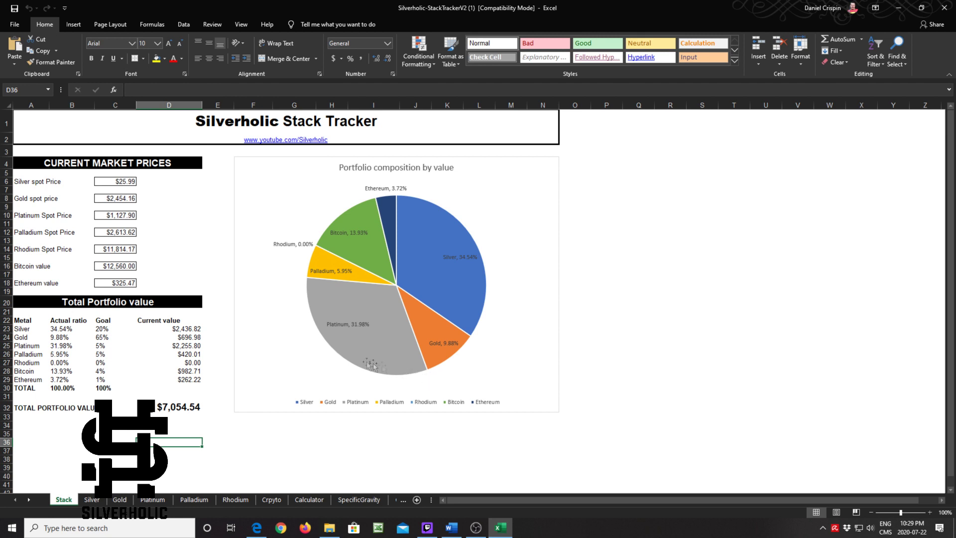
{"action": "left_click", "coordinate": [207, 252]}
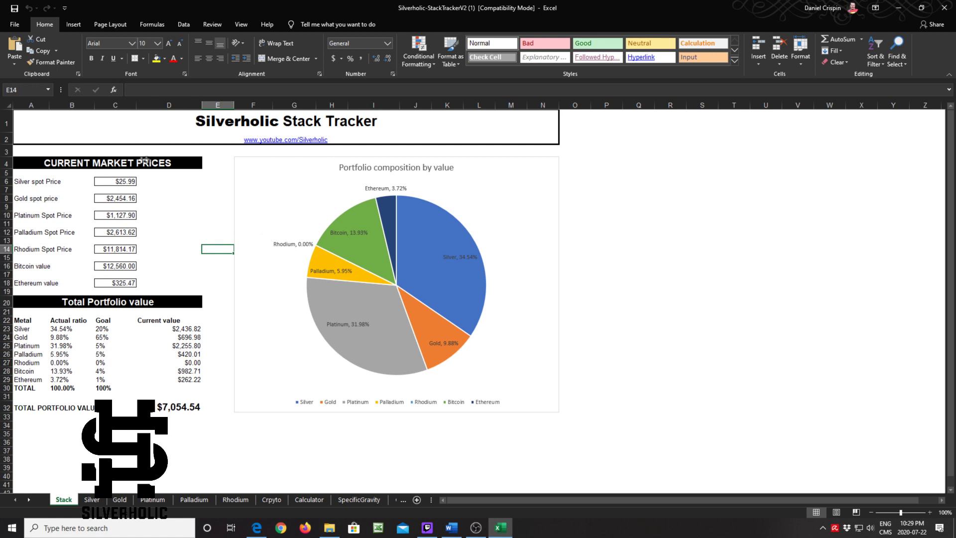
{"action": "left_click", "coordinate": [121, 180]}
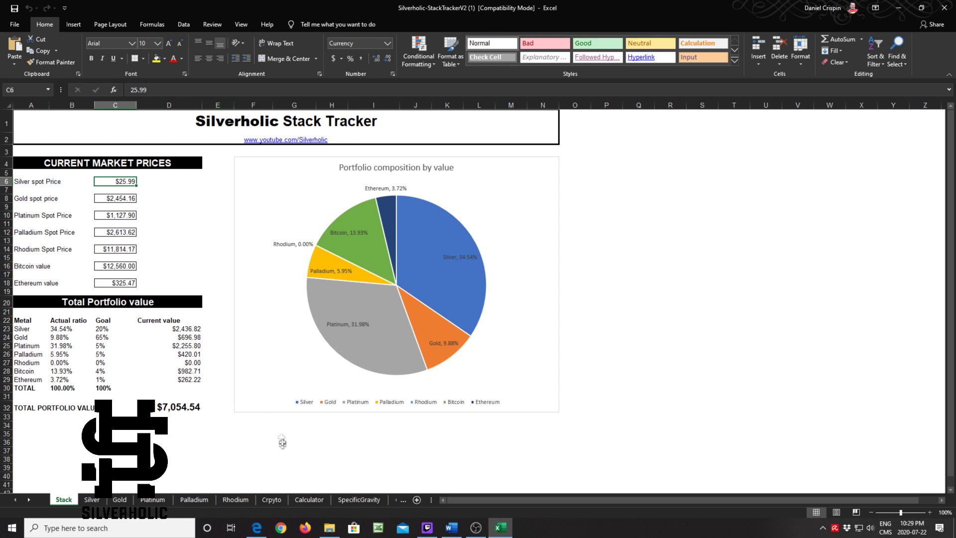
Switch to Chrome and open Kitco's silver price page for Canada in a reduced window over the workbook.
{"action": "left_click", "coordinate": [282, 528]}
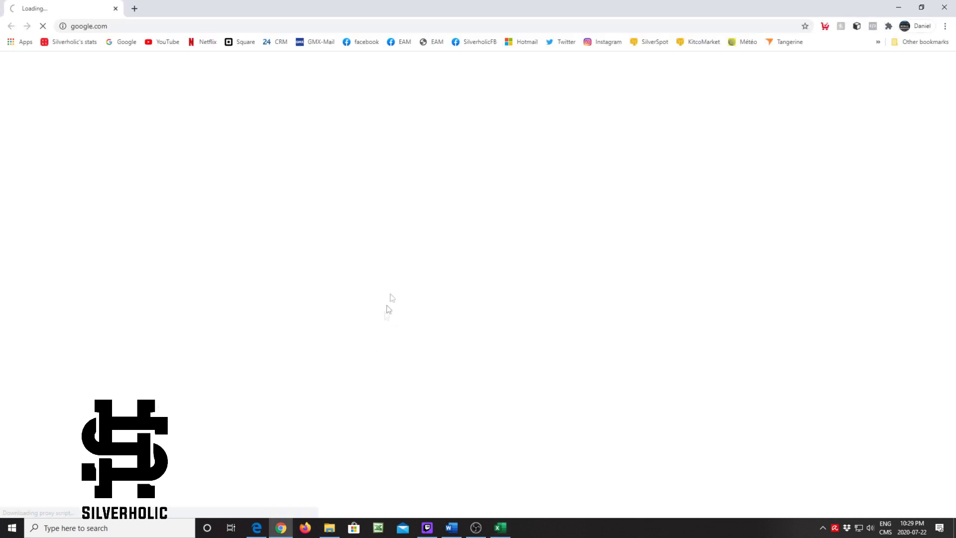
{"action": "left_click_drag", "start_coordinate": [370, 10], "coordinate": [955, 149]}
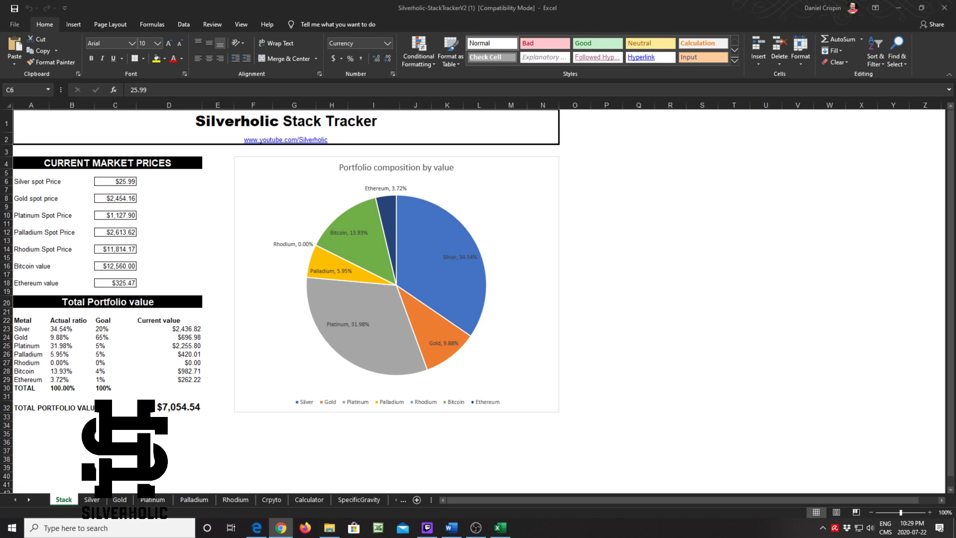
{"action": "left_click_drag", "start_coordinate": [955, 63], "coordinate": [423, 54]}
{"action": "mouse_move", "coordinate": [628, 197]}
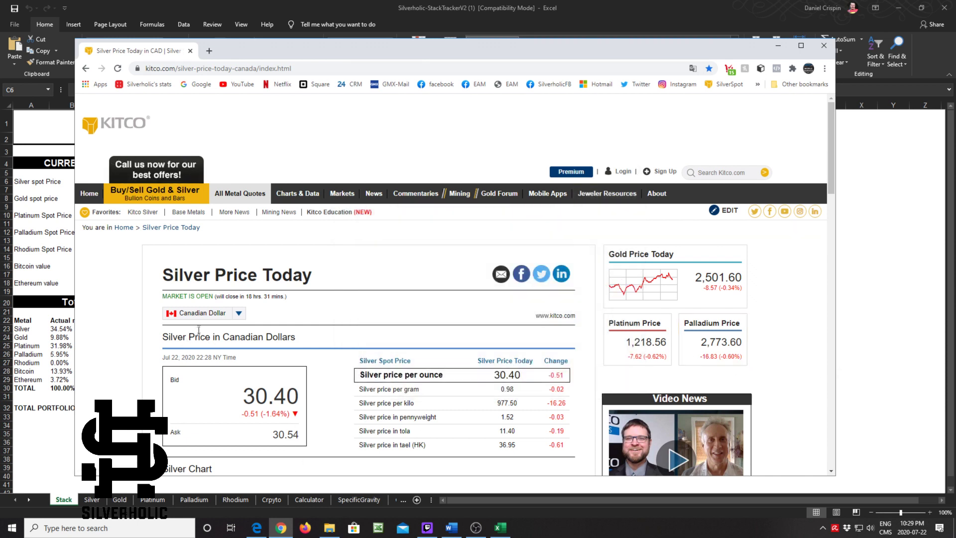
Show Kitco's silver price in US Dollar, and return the currency to Canadian Dollar.
{"action": "left_click", "coordinate": [235, 314]}
{"action": "left_click", "coordinate": [204, 330]}
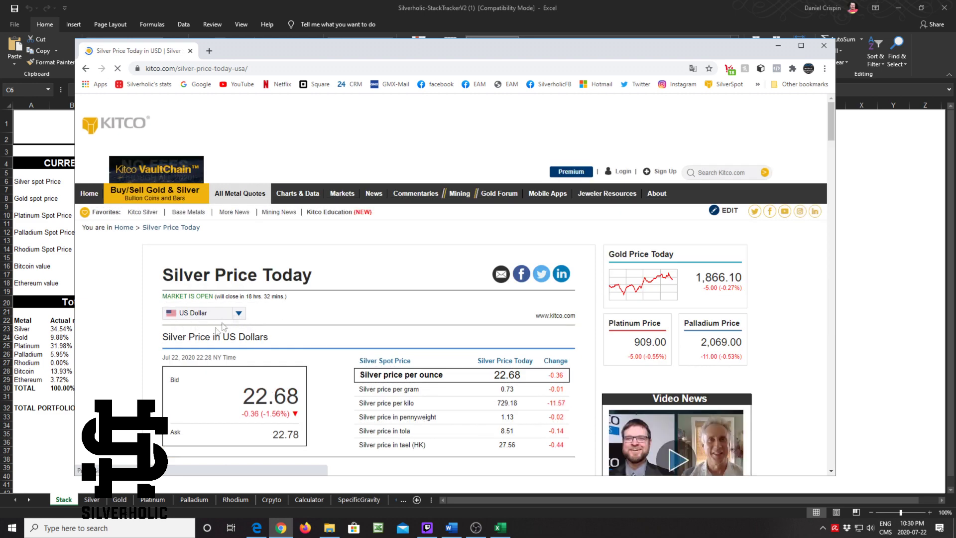
{"action": "left_click", "coordinate": [238, 315]}
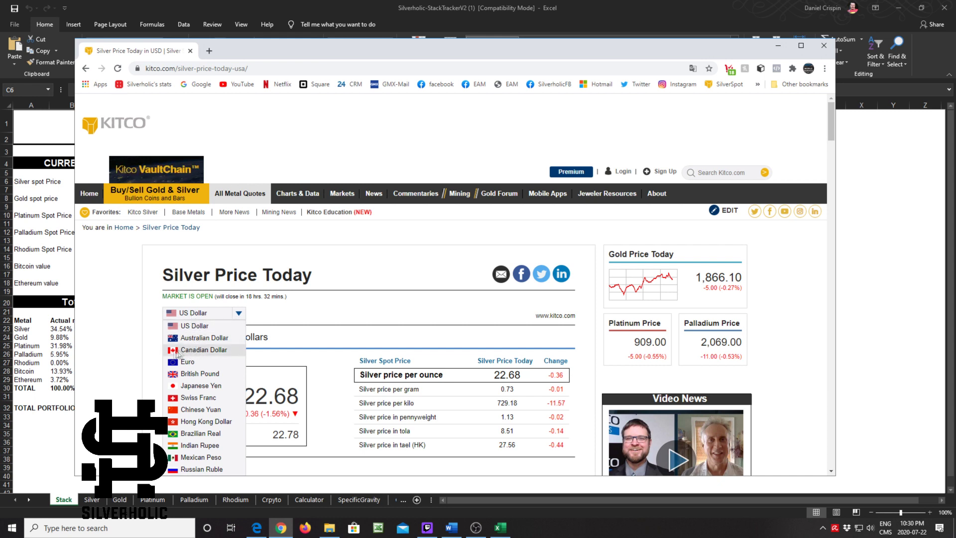
{"action": "left_click", "coordinate": [178, 351]}
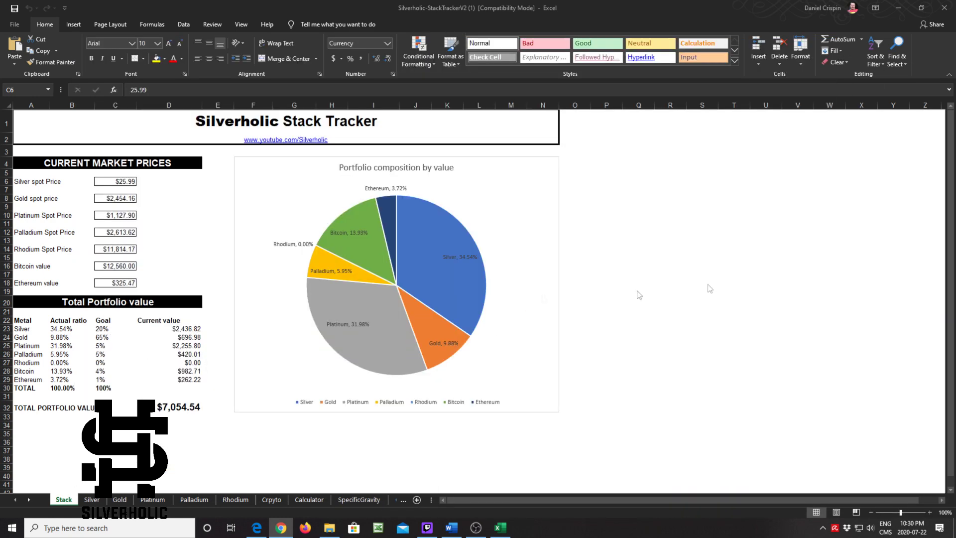
In Excel's current market prices, set the silver spot price to 30.40 and the gold spot price to 2501.60.
{"action": "left_click", "coordinate": [117, 182]}
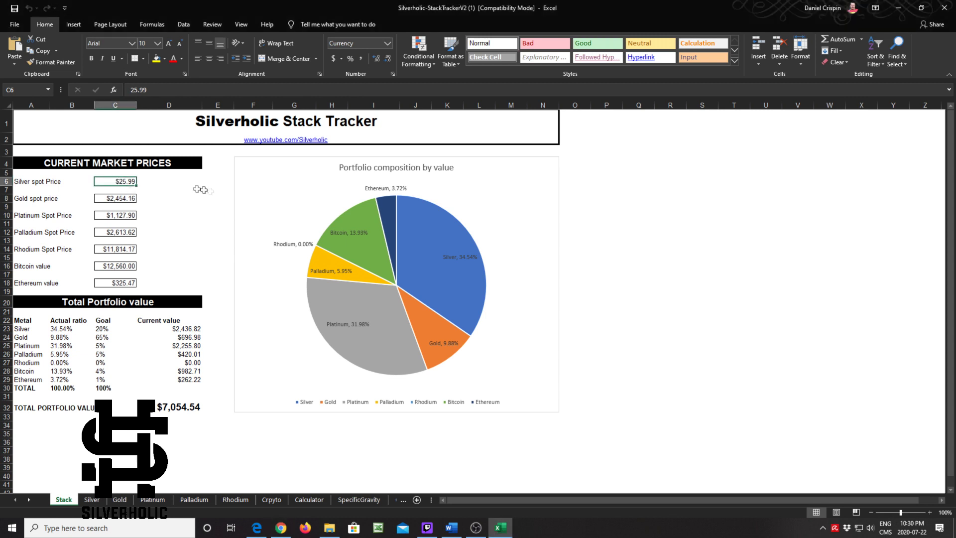
{"action": "mouse_move", "coordinate": [355, 221]}
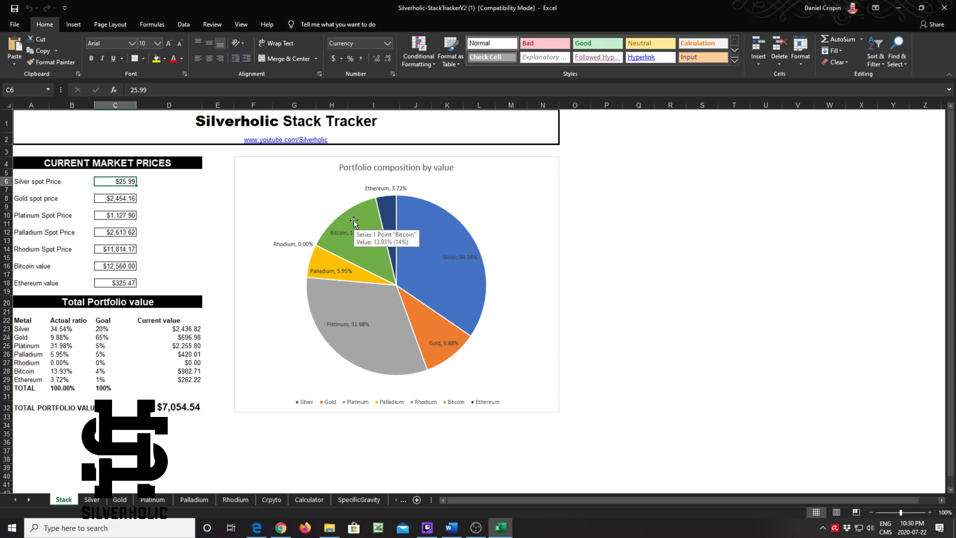
{"action": "type", "text": "30.40"}
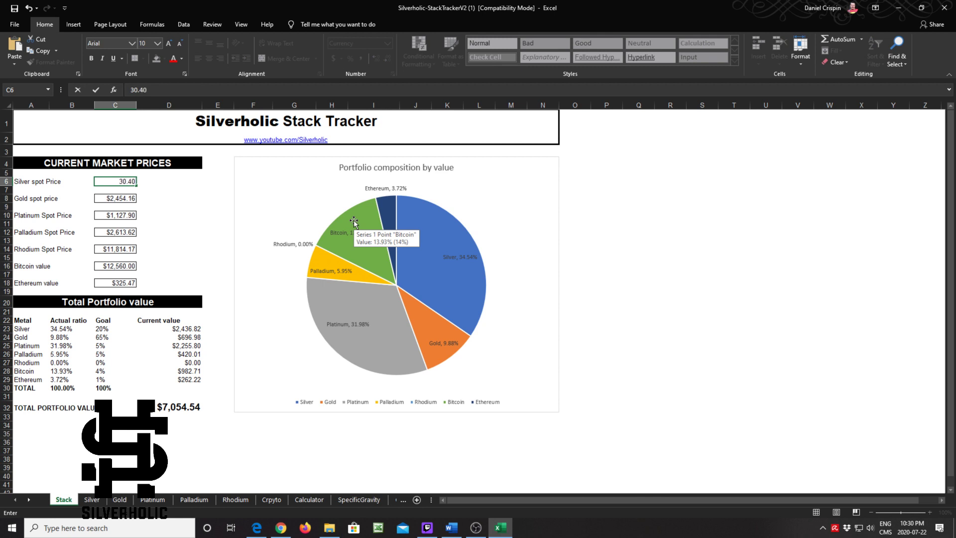
{"action": "key", "text": "Return"}
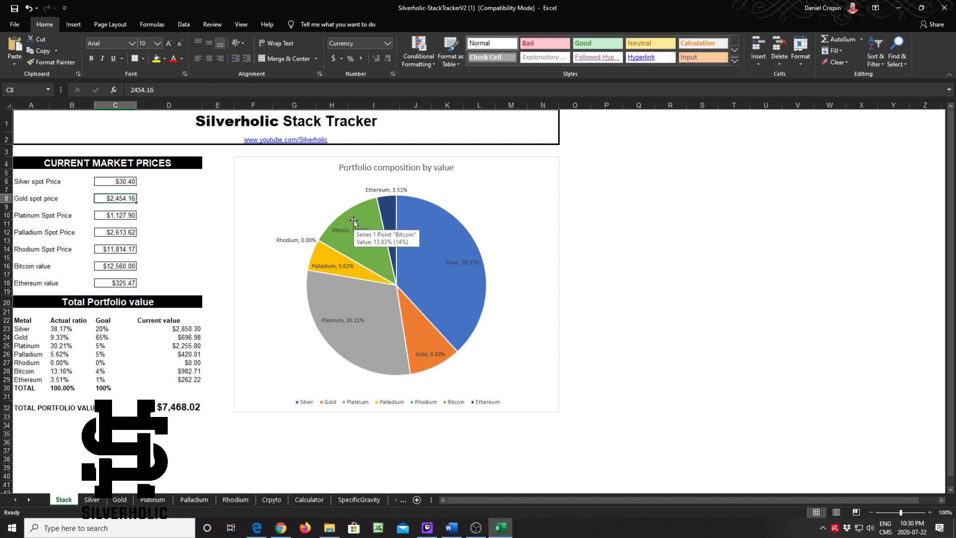
{"action": "type", "text": "2501"}
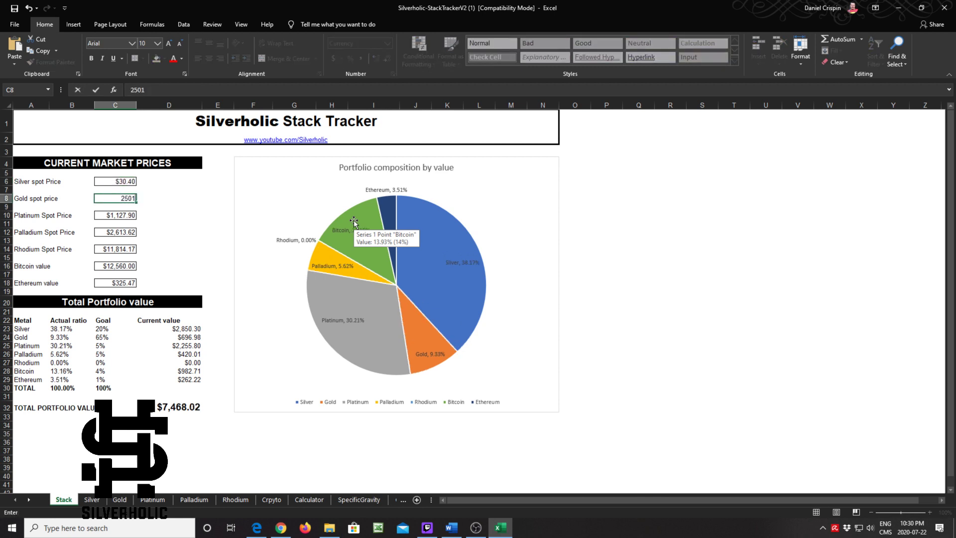
{"action": "type", "text": ".6"}
{"action": "key", "text": "Return"}
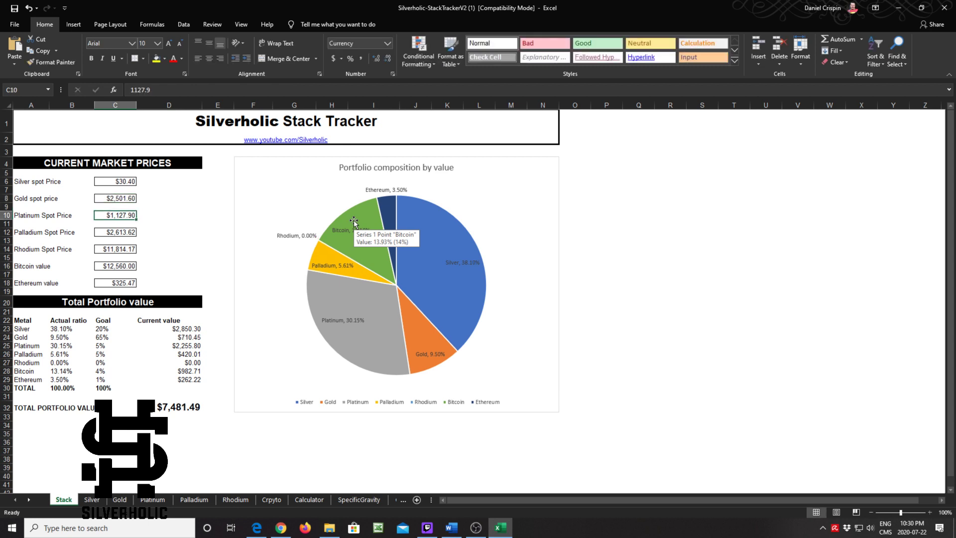
Set the platinum spot price to 1218.56 and the palladium spot price to 2773.60.
{"action": "type", "text": "1,218.56"}
{"action": "key", "text": "Return"}
{"action": "type", "text": "2,773.6"}
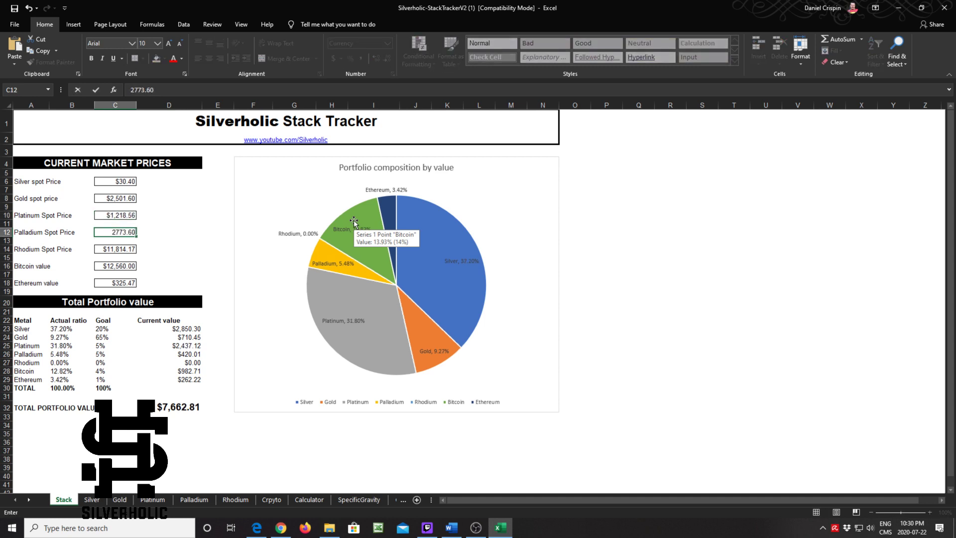
{"action": "key", "text": "Return"}
Clear the rhodium spot price.
{"action": "key", "text": "Down"}
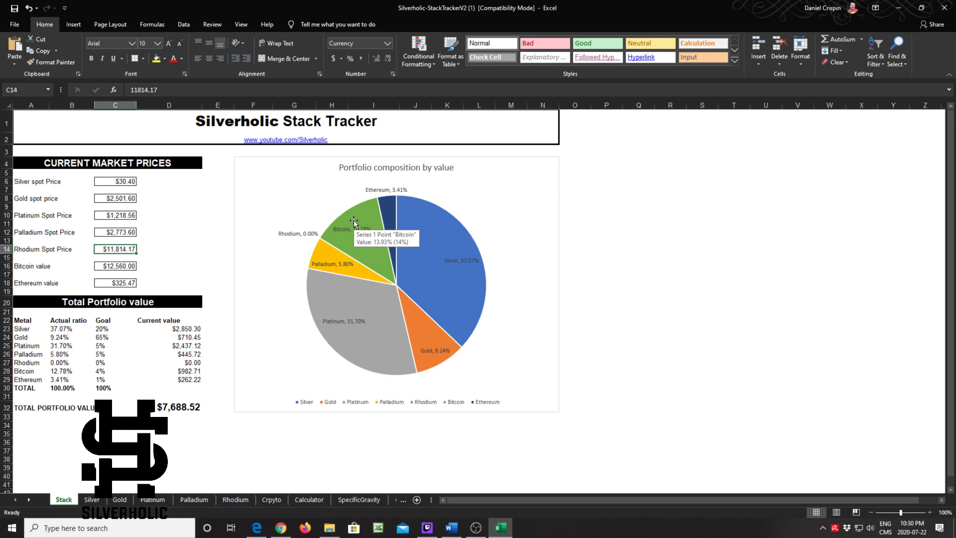
{"action": "key", "text": "Delete"}
{"action": "key", "text": "Down"}
{"action": "key", "text": "Up"}
{"action": "key", "text": "Up"}
{"action": "key", "text": "Up"}
{"action": "key", "text": "Up"}
{"action": "key", "text": "Up"}
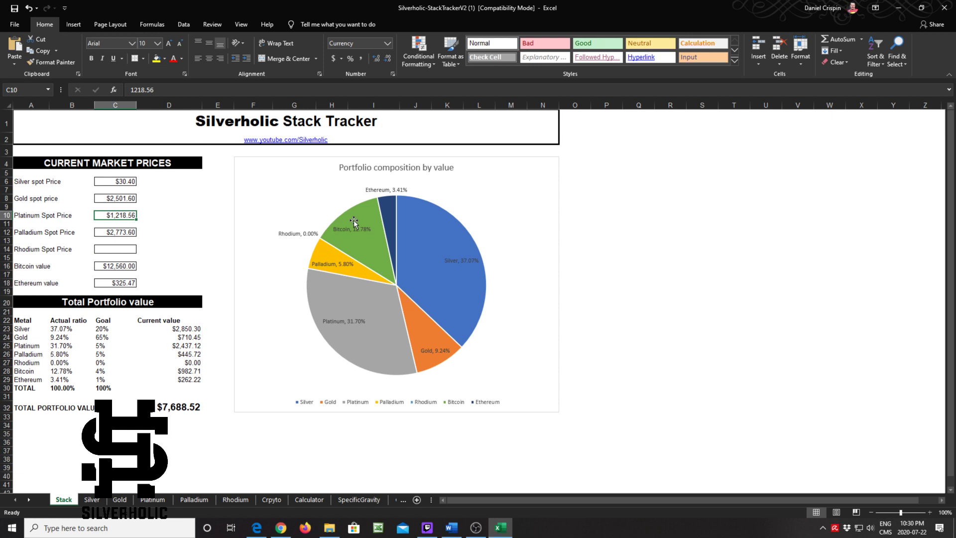
{"action": "key", "text": "Up"}
{"action": "key", "text": "Up"}
{"action": "key", "text": "Up"}
{"action": "key", "text": "Up"}
{"action": "key", "text": "Down"}
{"action": "key", "text": "Down"}
{"action": "key", "text": "Down"}
{"action": "key", "text": "Down"}
{"action": "key", "text": "Down"}
{"action": "key", "text": "Down"}
{"action": "key", "text": "Down"}
{"action": "key", "text": "Down"}
{"action": "key", "text": "Down"}
{"action": "key", "text": "Down"}
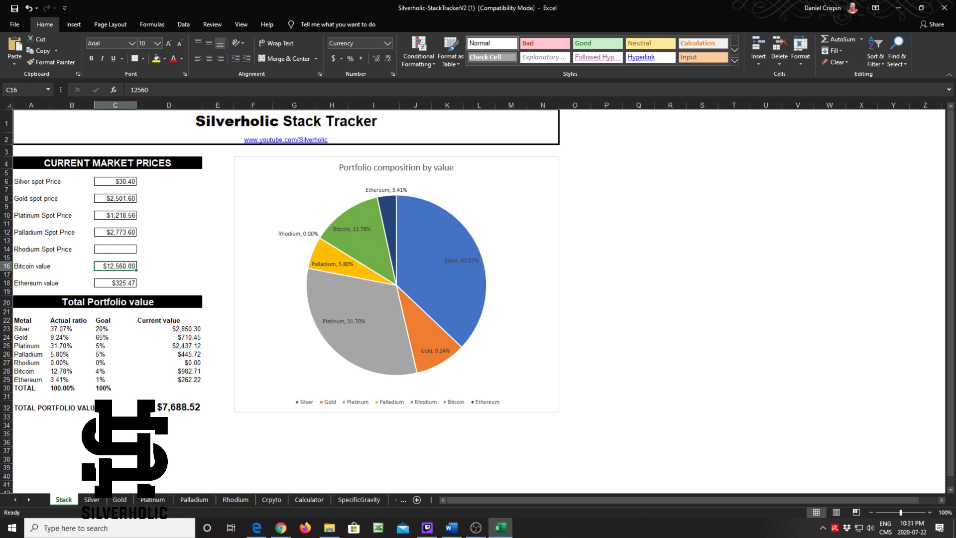
Check the Bitcoin price in Chrome and set the Bitcoin value in the Stack sheet to 12852.
{"action": "key", "text": "alt+Tab"}
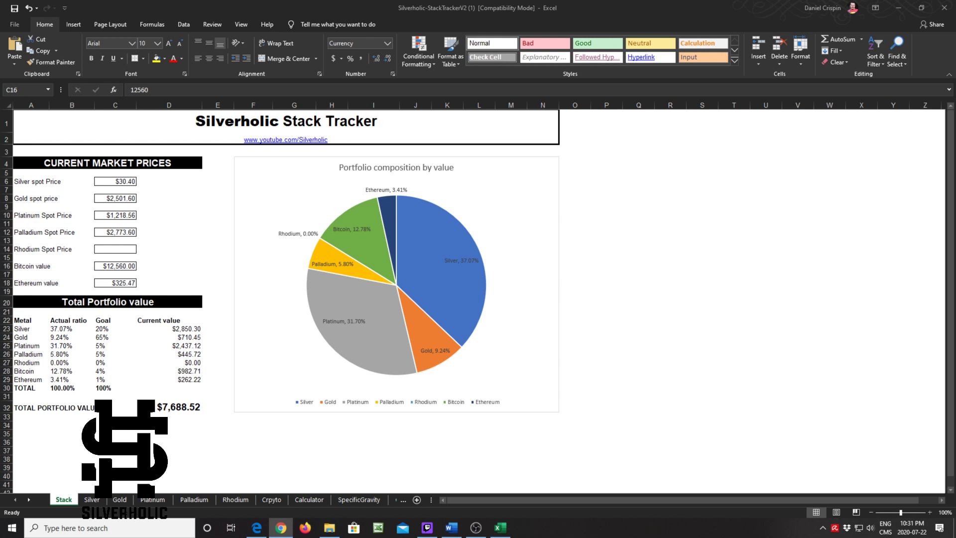
{"action": "key", "text": "alt+Tab"}
{"action": "type", "text": "12"}
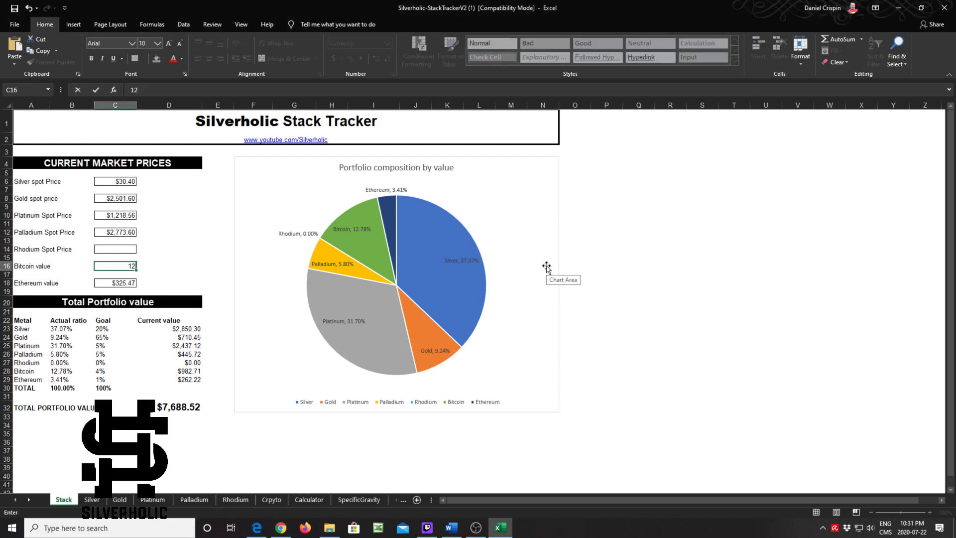
{"action": "key", "text": "Return"}
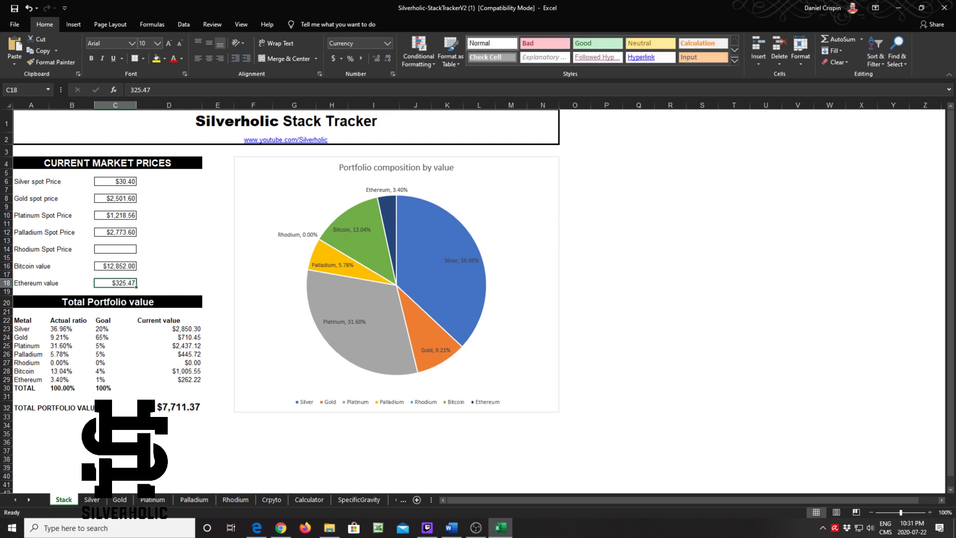
Check the Ethereum price in Chrome and set the Ethereum value in the Stack sheet to 387.86.
{"action": "key", "text": "alt+Tab"}
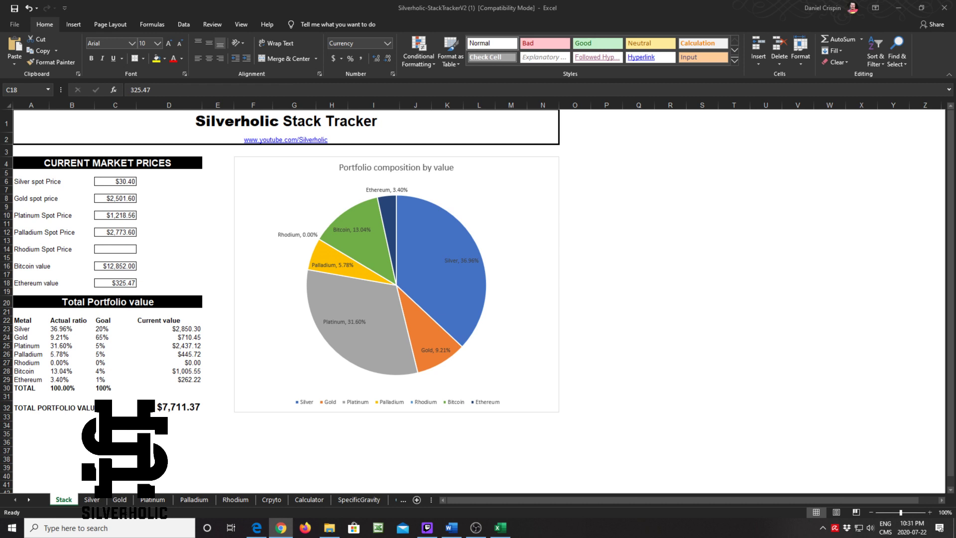
{"action": "key", "text": "alt+Tab"}
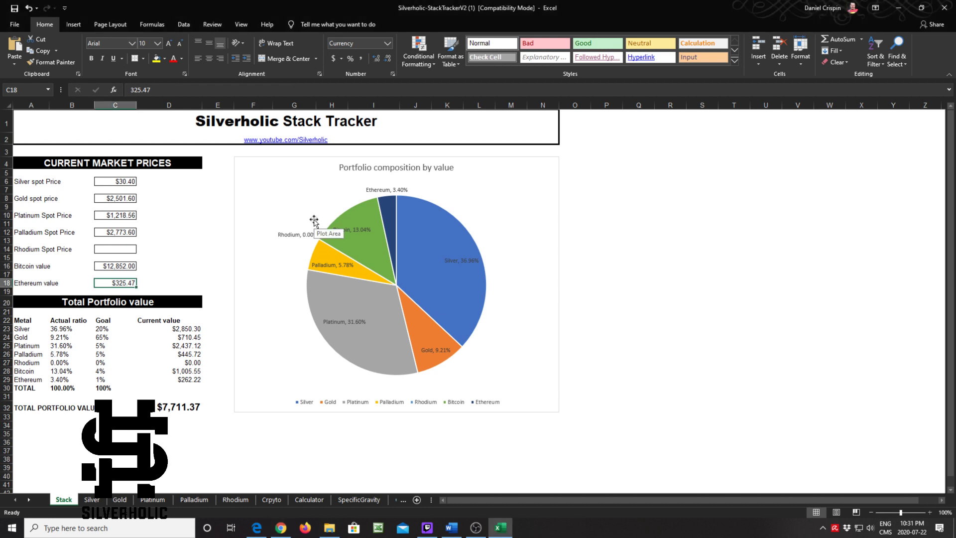
{"action": "type", "text": "387.8"}
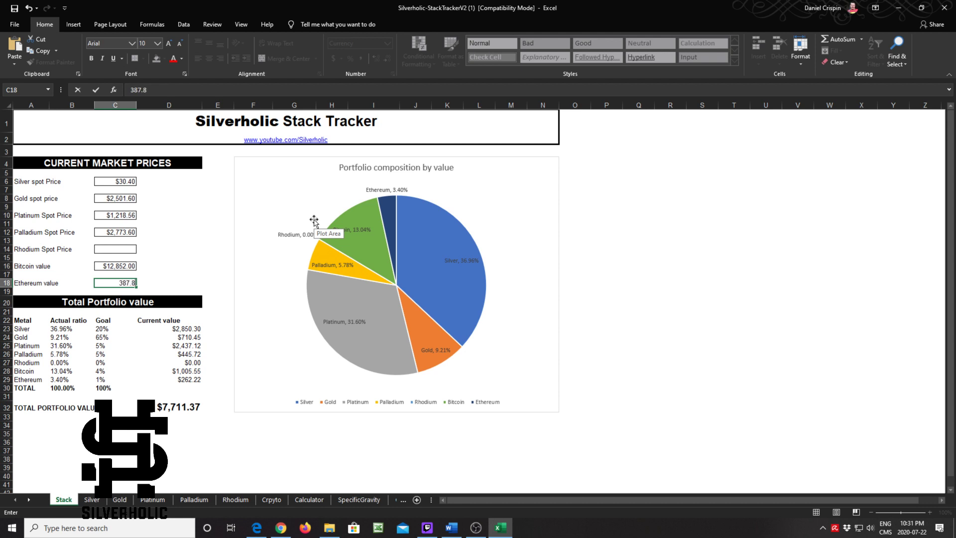
{"action": "type", "text": "6"}
{"action": "key", "text": "Return"}
{"action": "key", "text": "Down"}
{"action": "key", "text": "Down"}
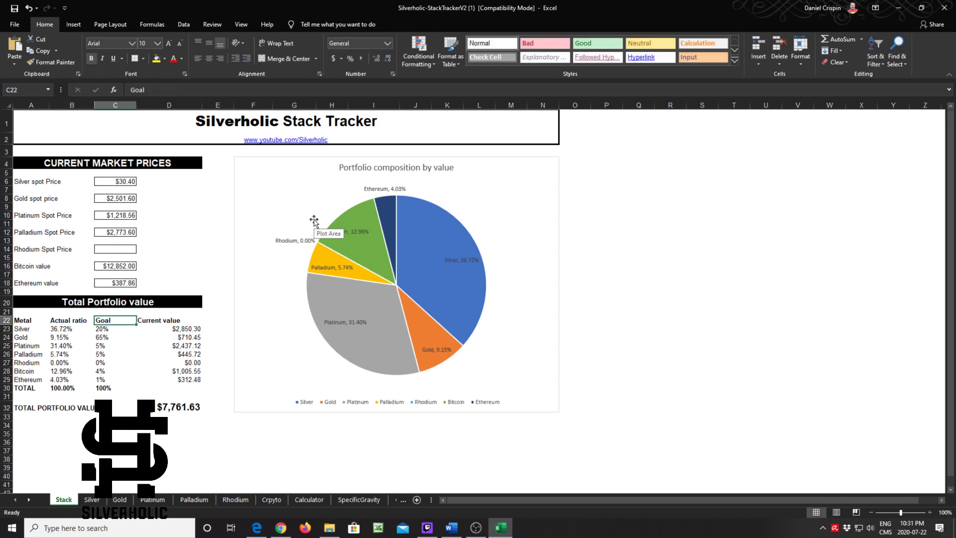
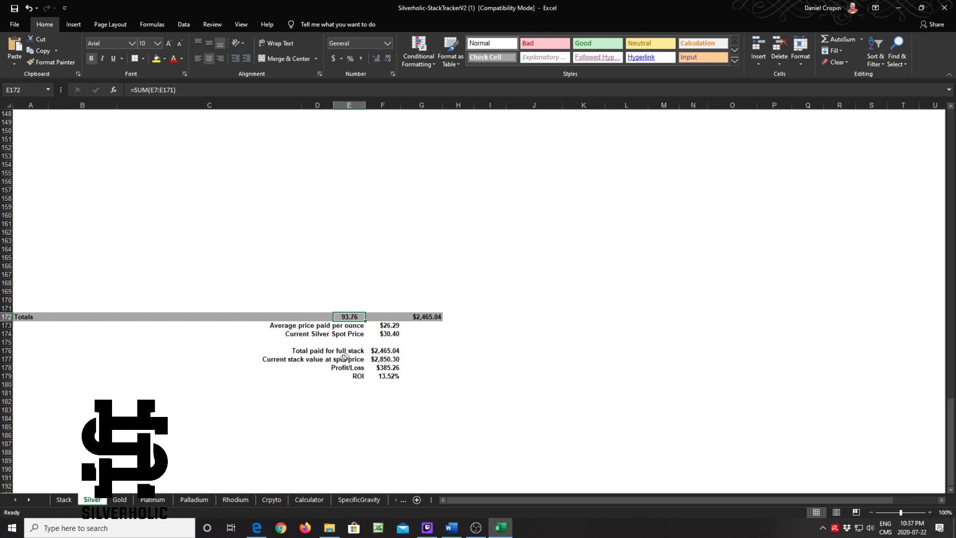
Examine the current stack value, profit/loss and ROI formulas below the totals row of the Silver sheet.
{"action": "left_click", "coordinate": [387, 359]}
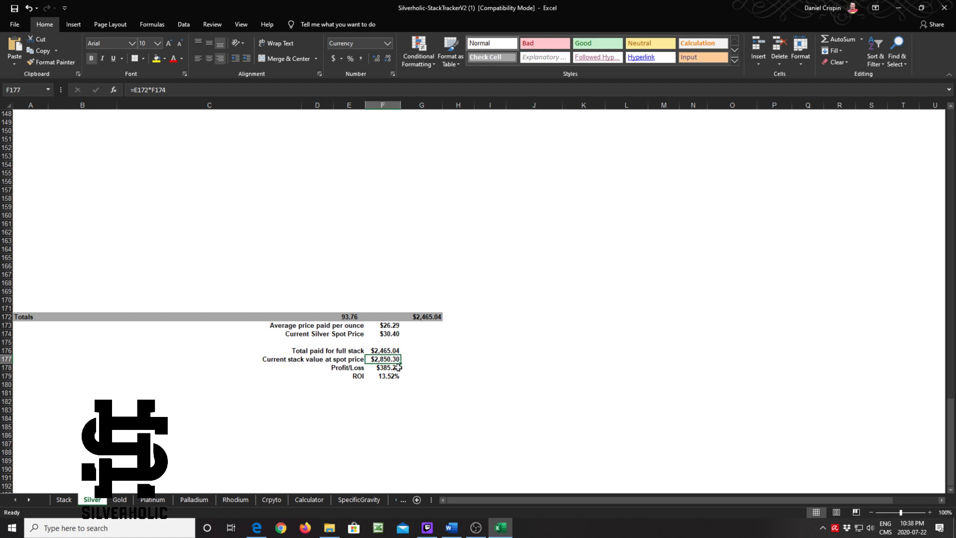
{"action": "left_click", "coordinate": [378, 369]}
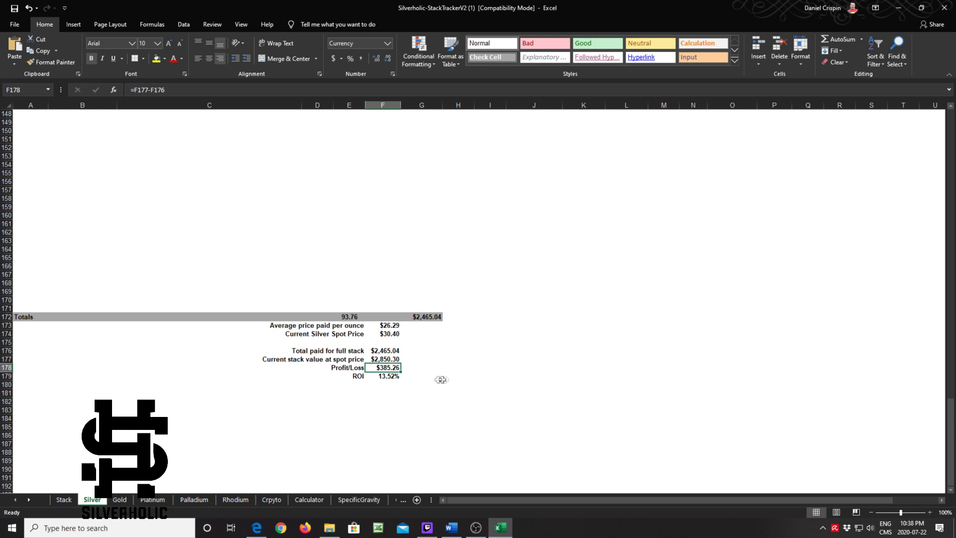
{"action": "left_click", "coordinate": [393, 378]}
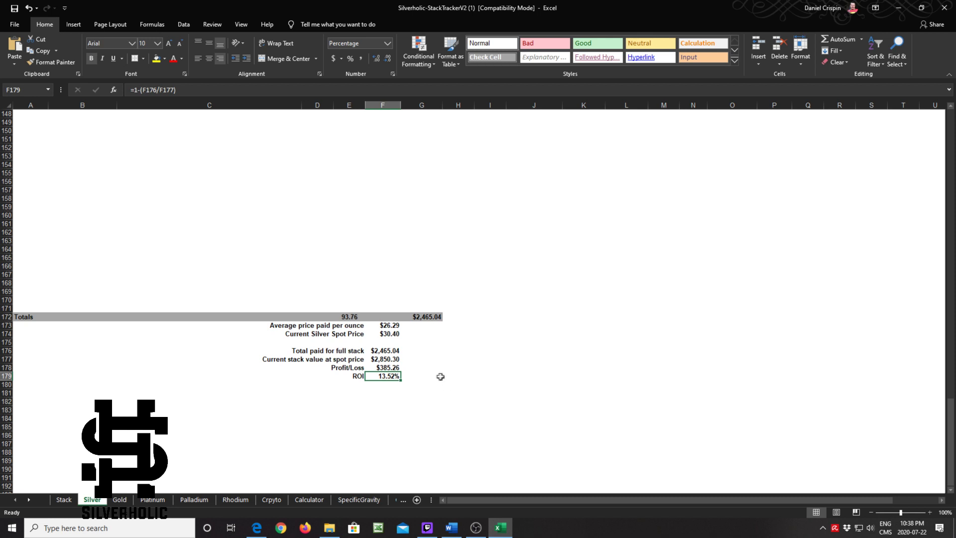
Review the Asahi 10oz bar entry near the start of the Silver sheet, including its item, ounces, price per ounce and total.
{"action": "key", "text": "ctrl+Home"}
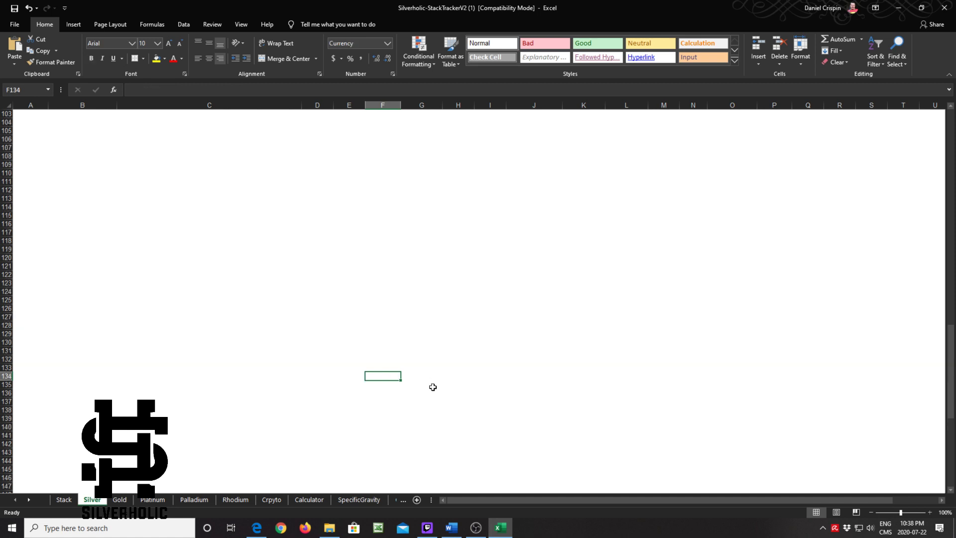
{"action": "left_click", "coordinate": [251, 327]}
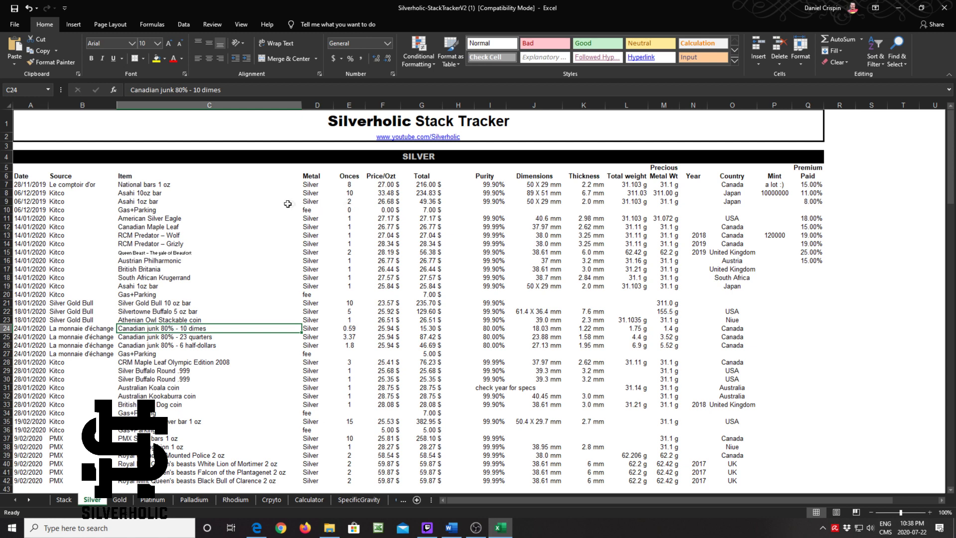
{"action": "left_click", "coordinate": [149, 194]}
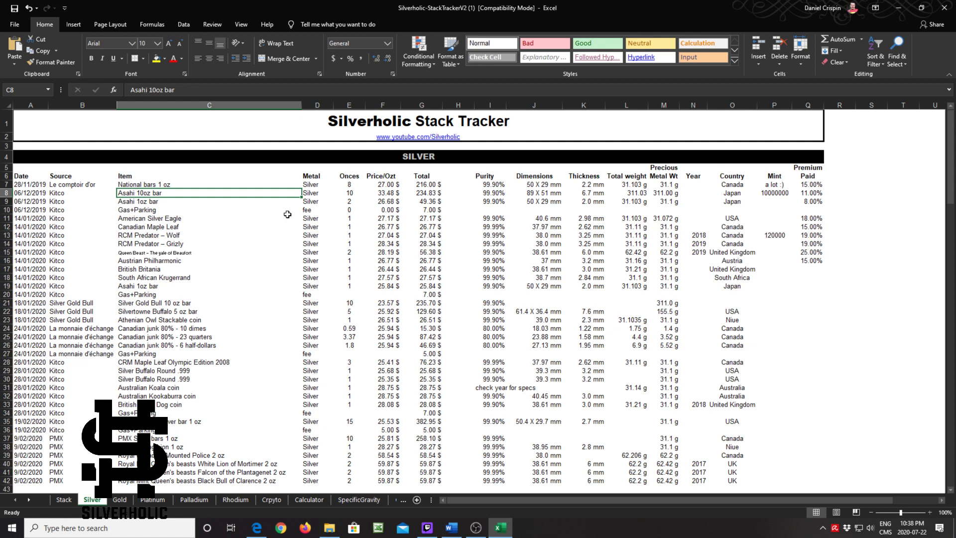
{"action": "key", "text": "Right"}
{"action": "key", "text": "Right"}
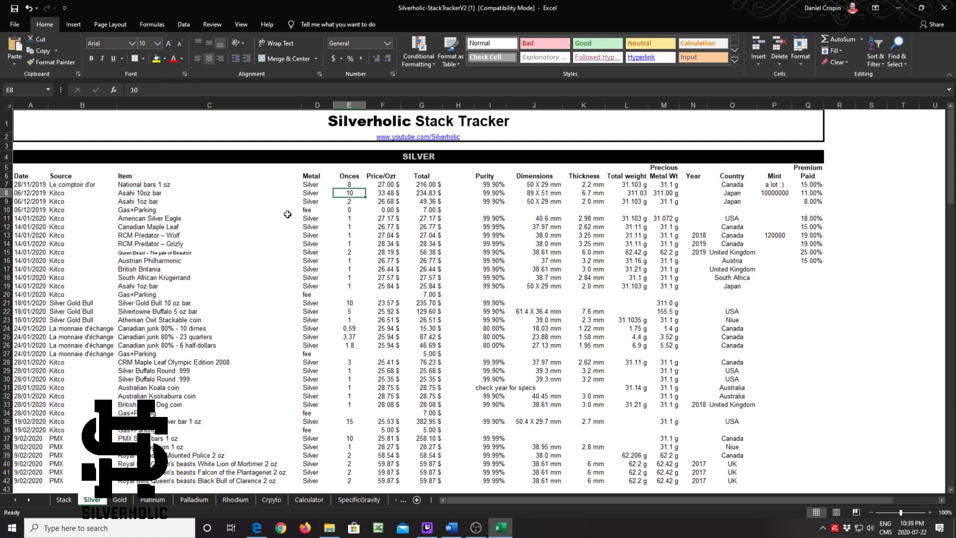
{"action": "key", "text": "Left"}
{"action": "key", "text": "Left"}
{"action": "key", "text": "Left"}
{"action": "key", "text": "Right"}
{"action": "key", "text": "Right"}
{"action": "key", "text": "Right"}
{"action": "left_click", "coordinate": [385, 193]}
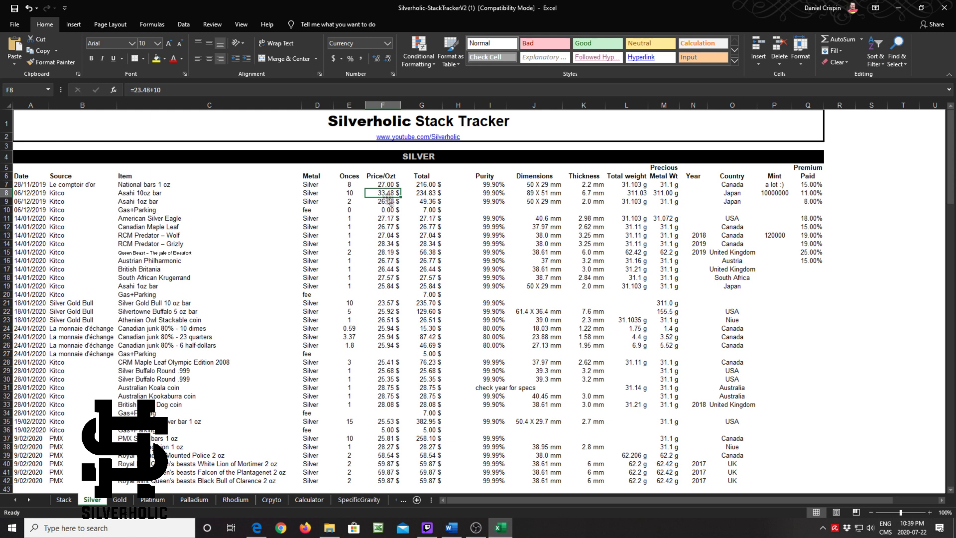
{"action": "left_click", "coordinate": [428, 195]}
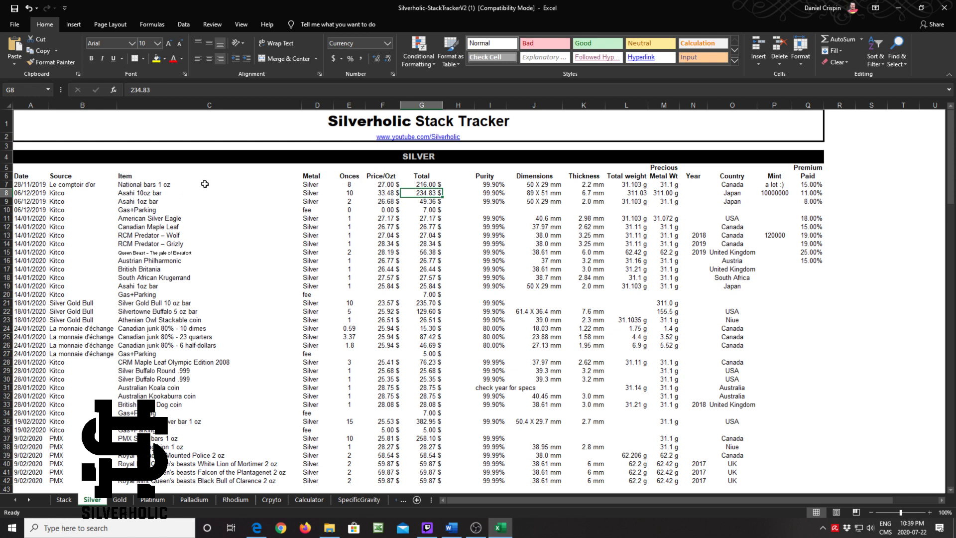
Examine how the totals are calculated from ounces and price in the National bars and American Silver Eagle rows.
{"action": "left_click", "coordinate": [148, 184]}
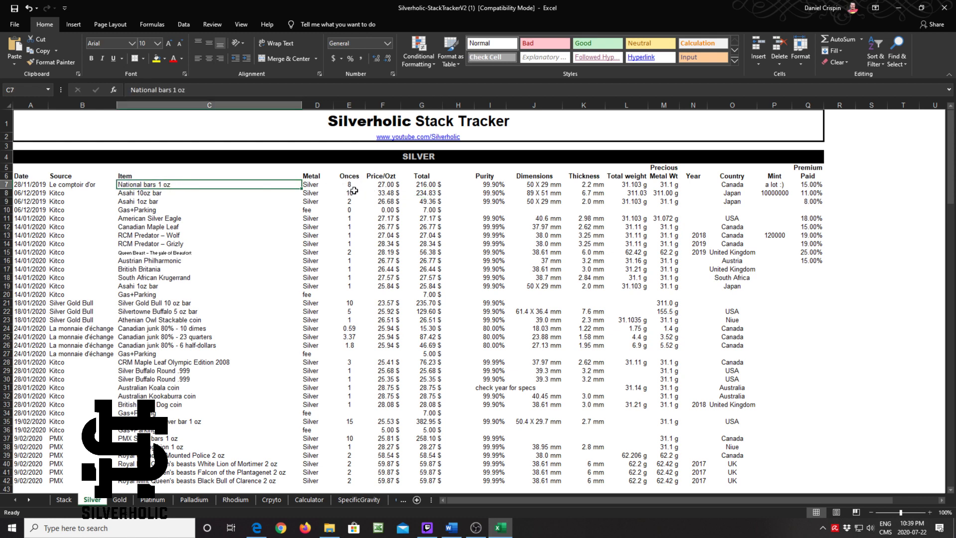
{"action": "left_click", "coordinate": [425, 185]}
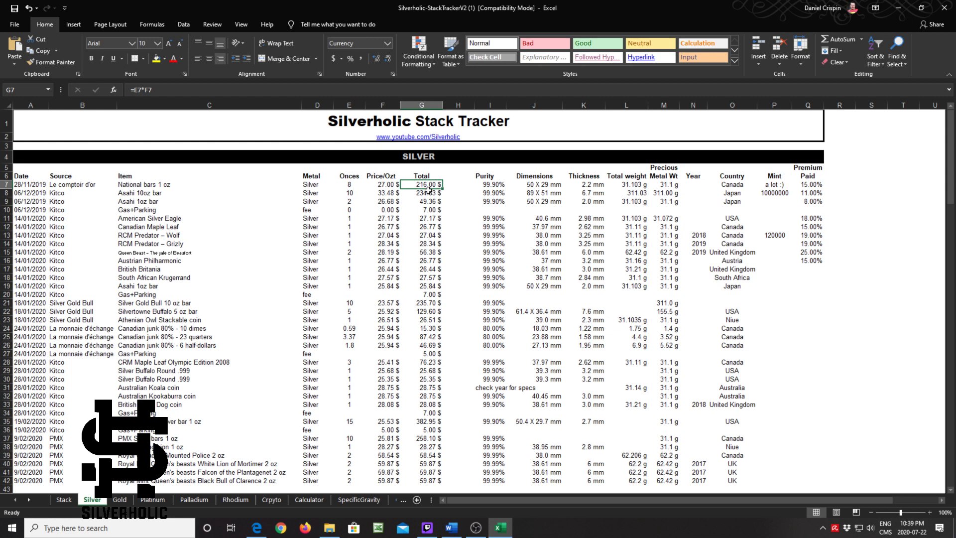
{"action": "left_click", "coordinate": [416, 218]}
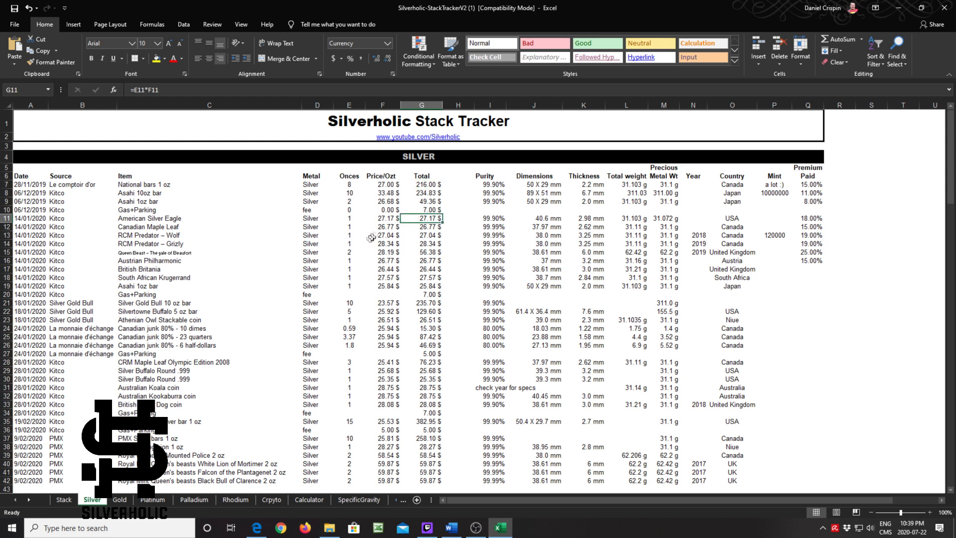
{"action": "left_click", "coordinate": [377, 236]}
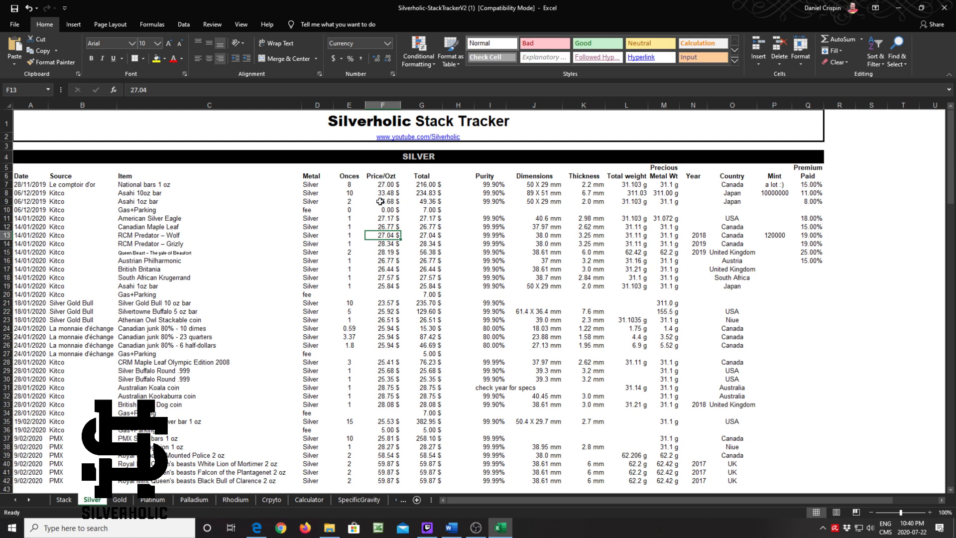
{"action": "left_click", "coordinate": [422, 185]}
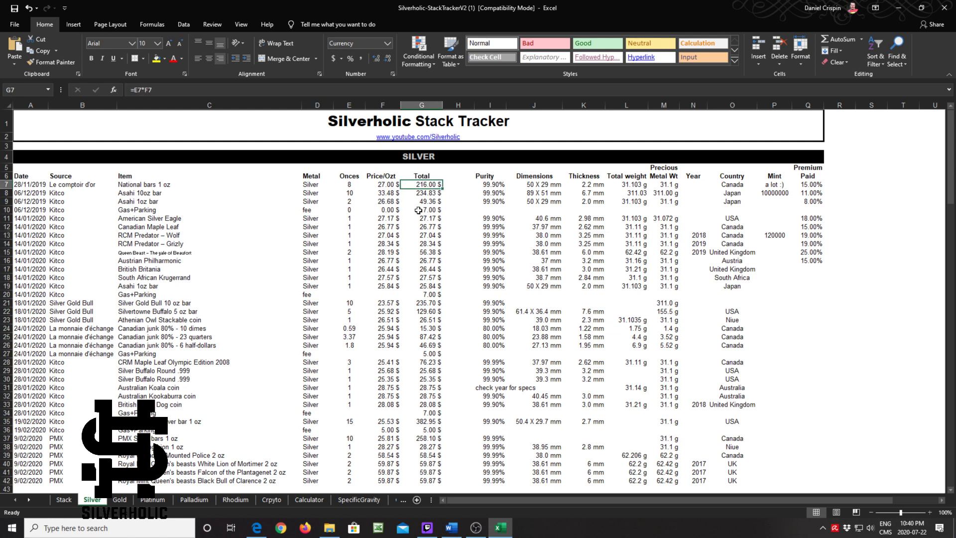
{"action": "left_click", "coordinate": [351, 186]}
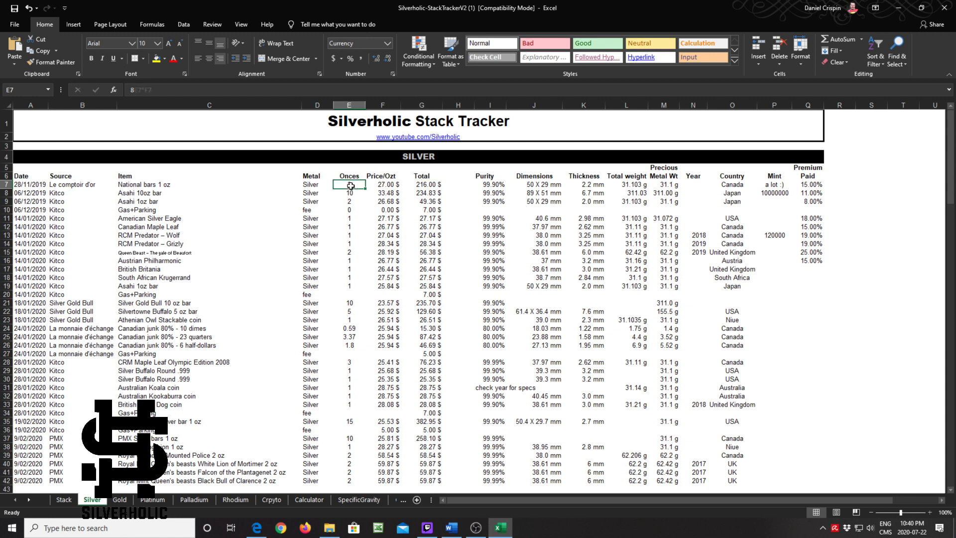
Enter 216 as the total and 27 as the price per ounce in the National bars 1 oz row.
{"action": "left_click", "coordinate": [429, 186]}
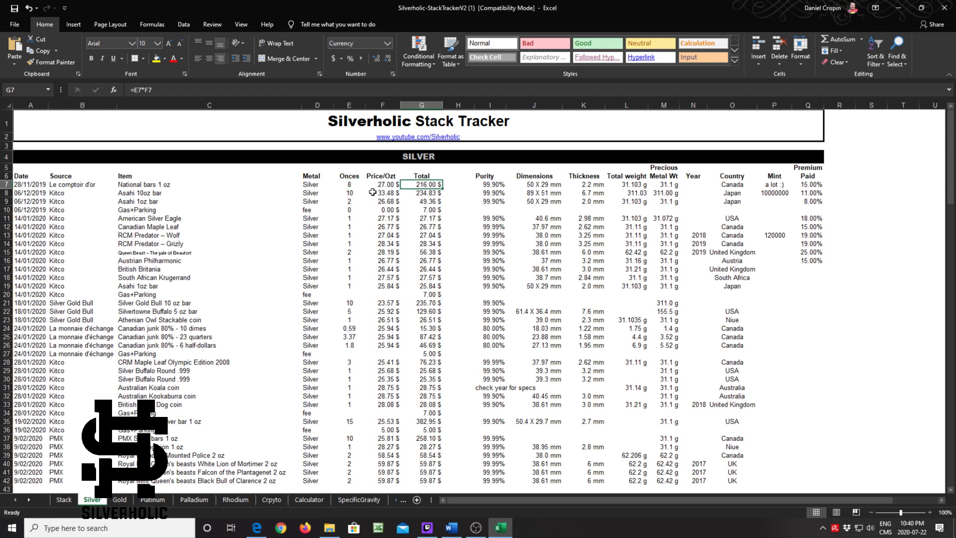
{"action": "type", "text": "216"}
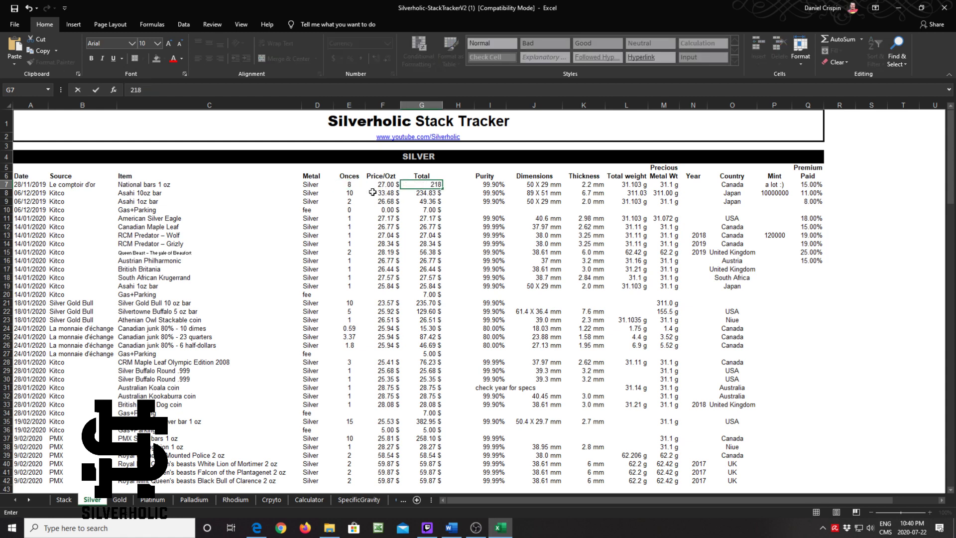
{"action": "key", "text": "Left"}
{"action": "type", "text": "27"}
{"action": "key", "text": "ctrl+Return"}
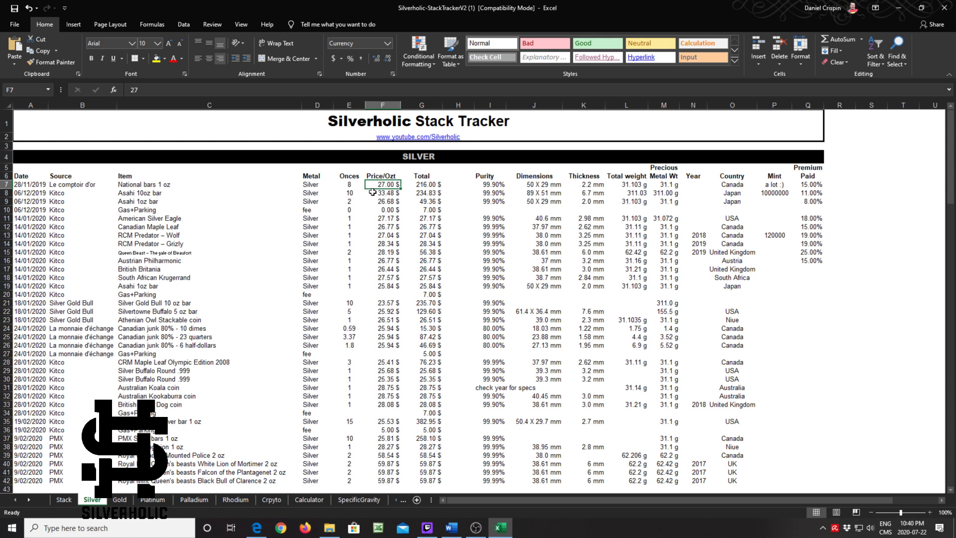
Replace the National bars price per ounce in F7 with a formula dividing the total in G7 by the ounces in E7.
{"action": "key", "text": "Delete"}
{"action": "type", "text": "="}
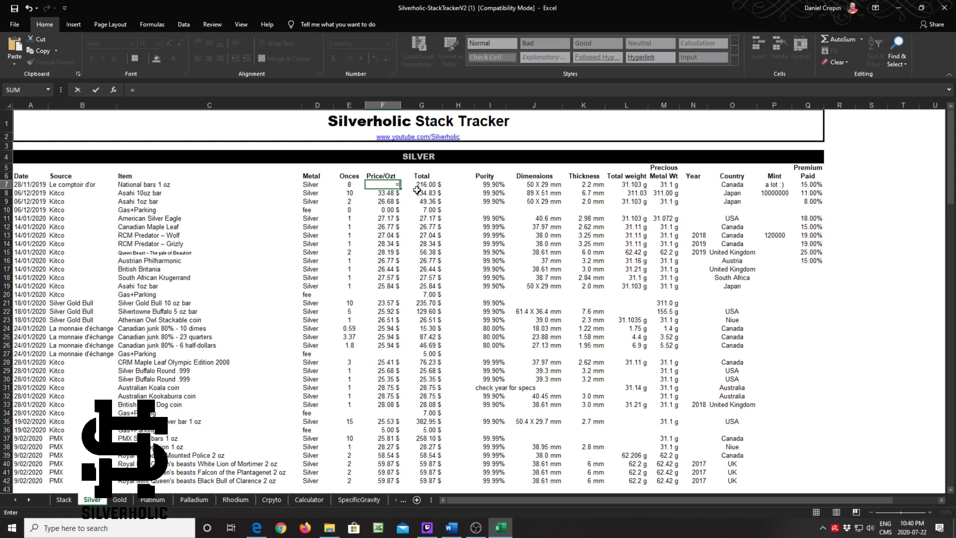
{"action": "left_click", "coordinate": [423, 185]}
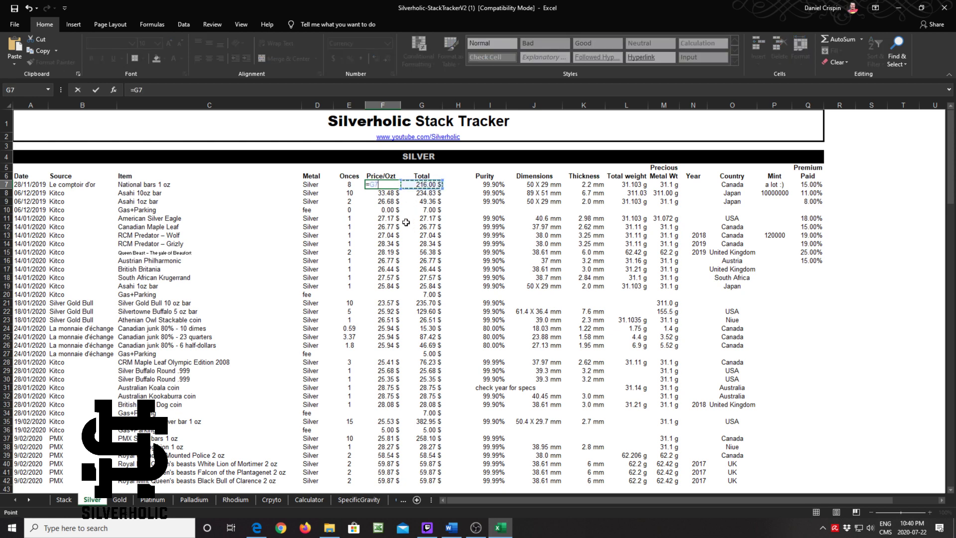
{"action": "left_click", "coordinate": [347, 184]}
{"action": "key", "text": "Return"}
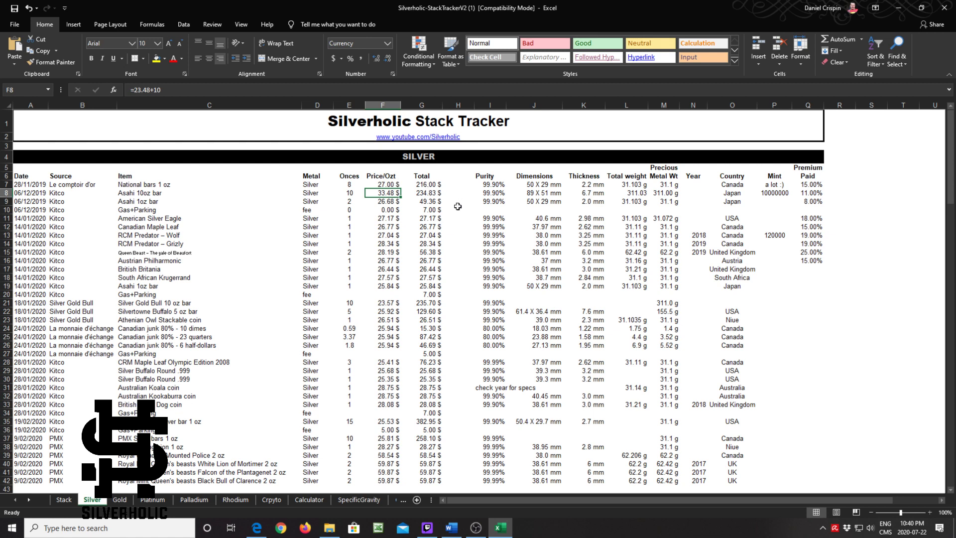
Examine the specification columns of the silver items from Purity to Premium Paid, focusing on the National bars' purity, dimensions and thickness.
{"action": "left_click", "coordinate": [483, 182]}
{"action": "mouse_move", "coordinate": [484, 183]}
{"action": "left_mouse_down"}
{"action": "mouse_move", "coordinate": [494, 169]}
{"action": "mouse_move", "coordinate": [777, 201]}
{"action": "left_mouse_up"}
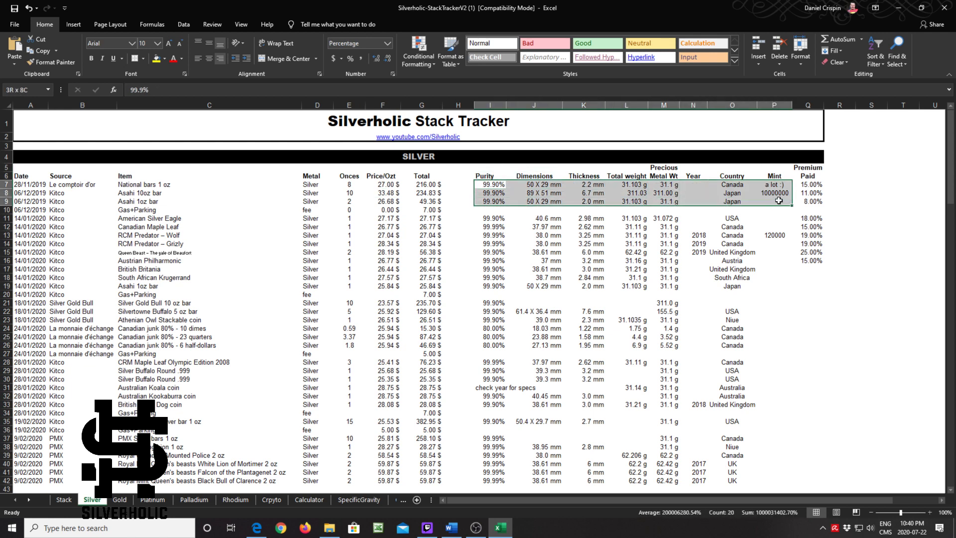
{"action": "left_click_drag", "start_coordinate": [490, 166], "coordinate": [824, 279]}
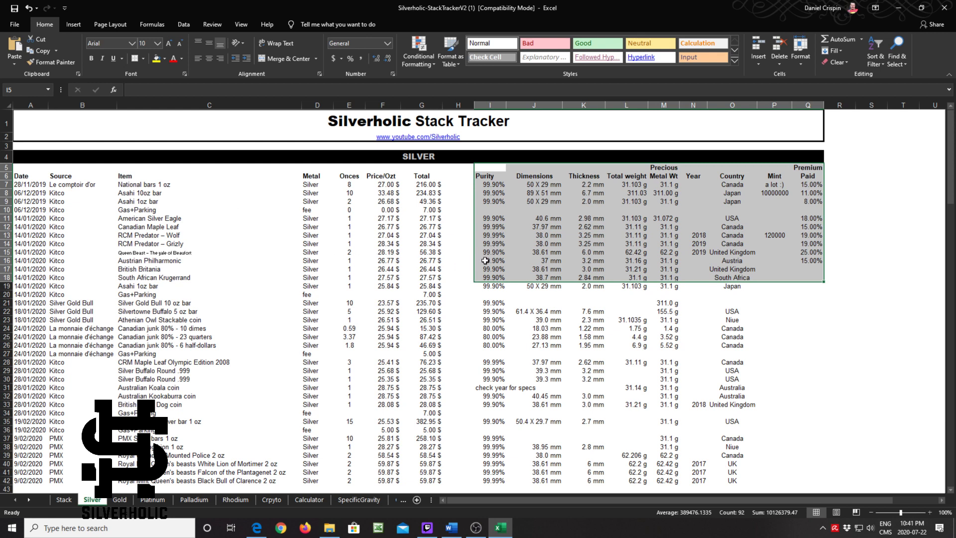
{"action": "left_click", "coordinate": [489, 188]}
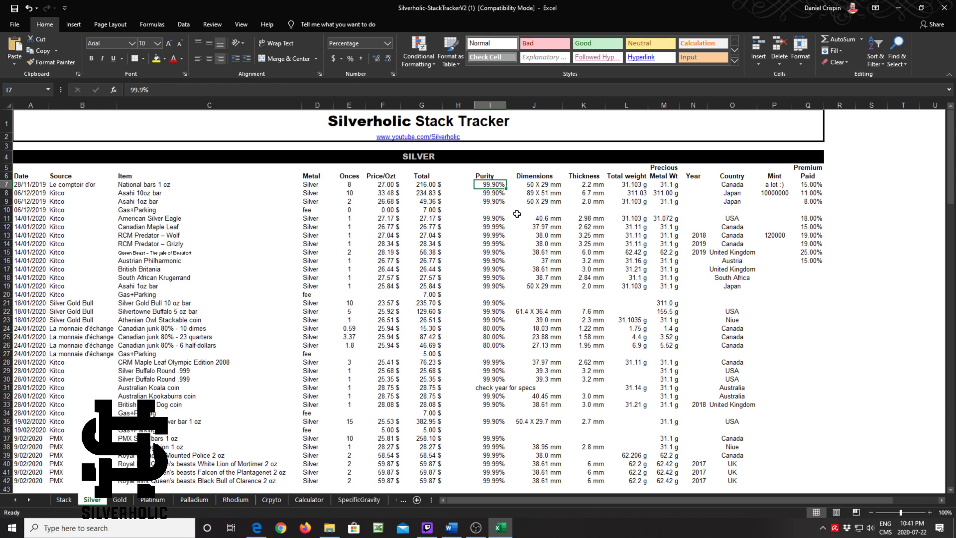
{"action": "key", "text": "Right"}
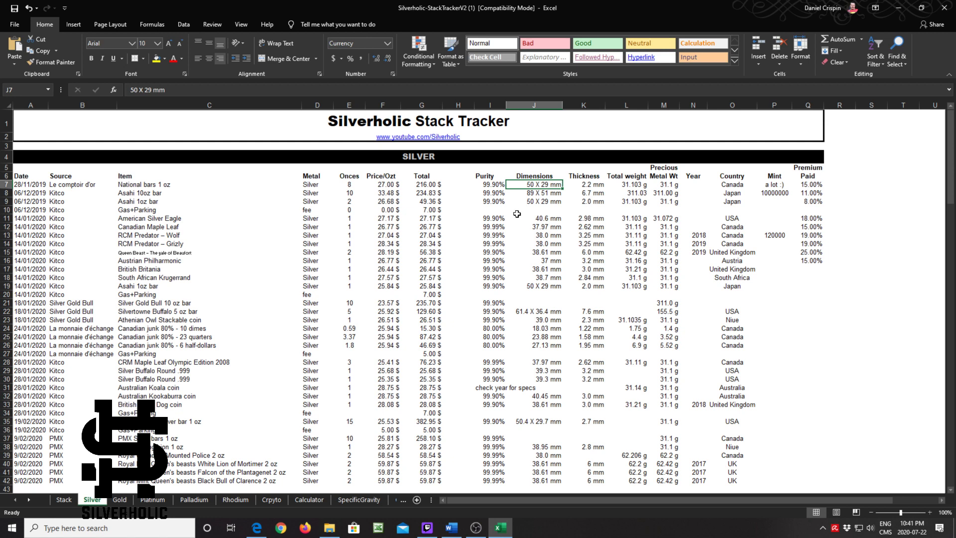
{"action": "key", "text": "Right"}
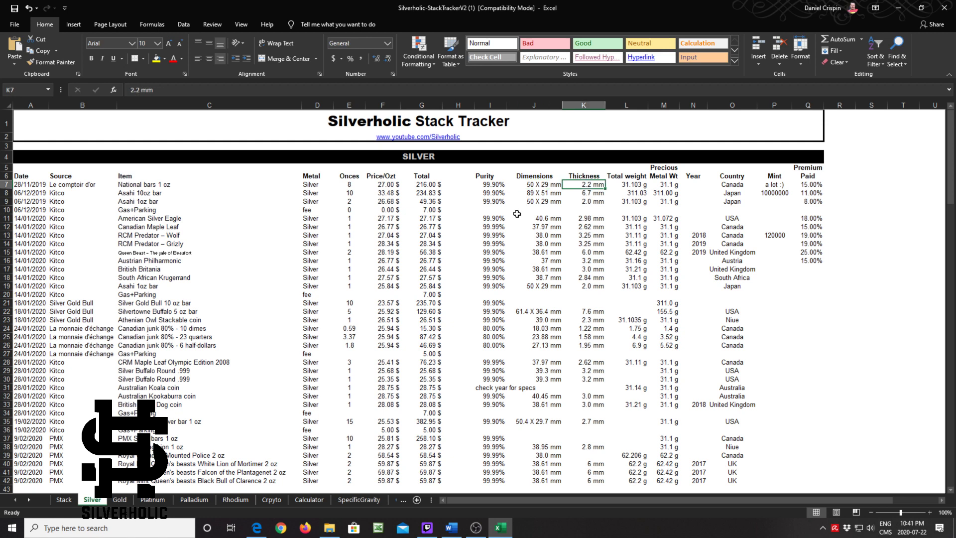
{"action": "key", "text": "Left"}
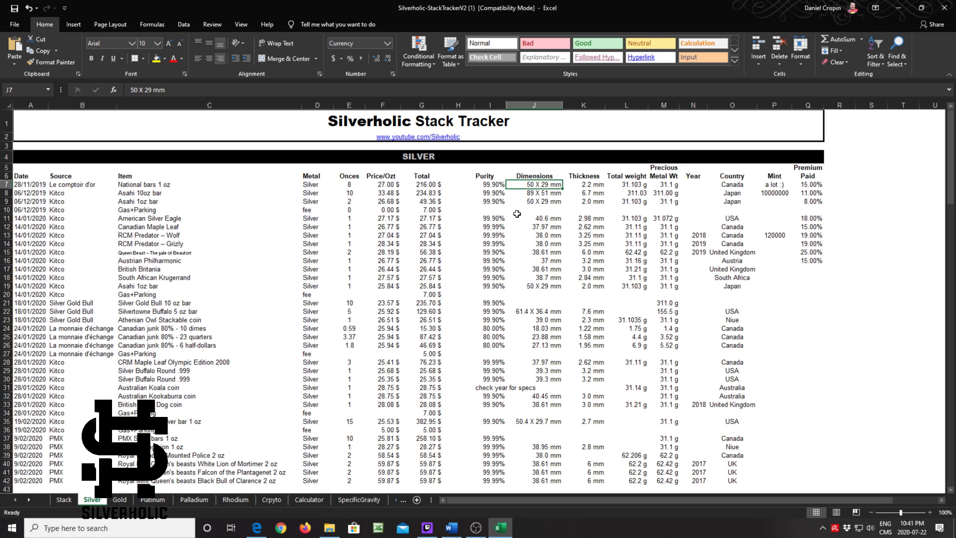
{"action": "key", "text": "shift+Right"}
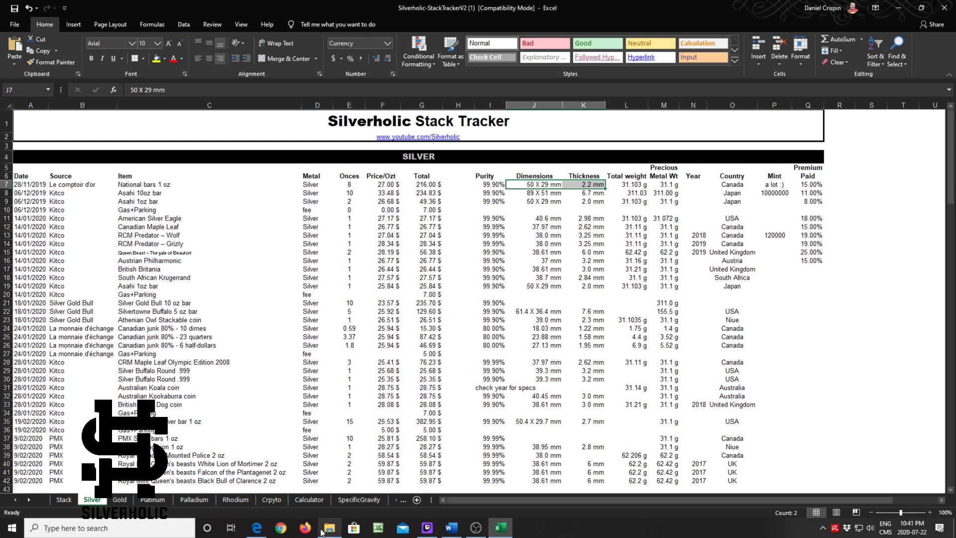
Switch to Chrome and get the Google search box ready for a query.
{"action": "left_click", "coordinate": [278, 530]}
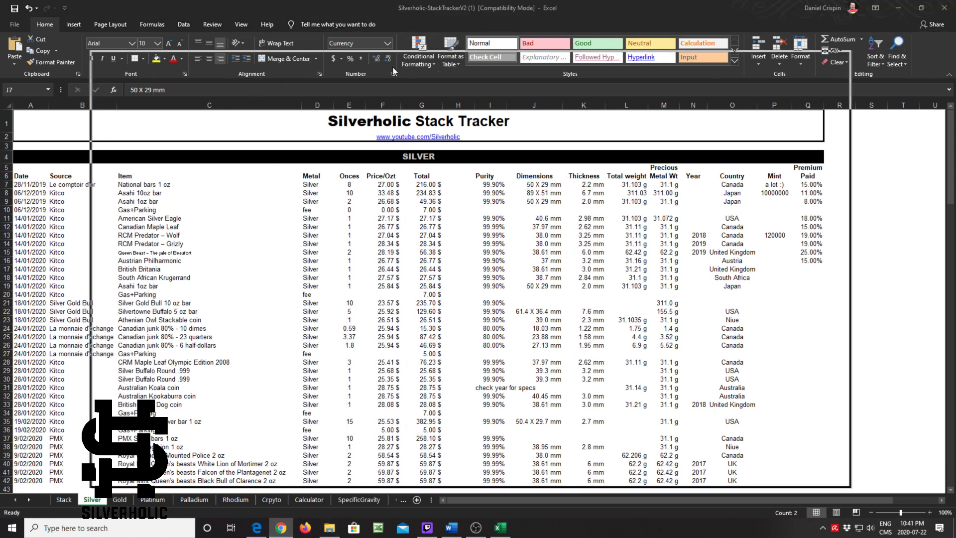
{"action": "left_click", "coordinate": [409, 255]}
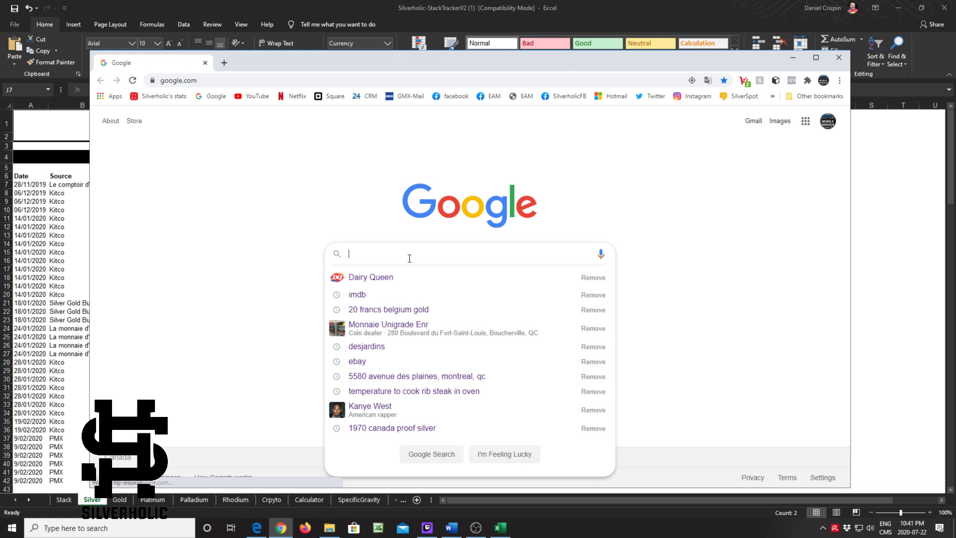
{"action": "type", "text": "silver"}
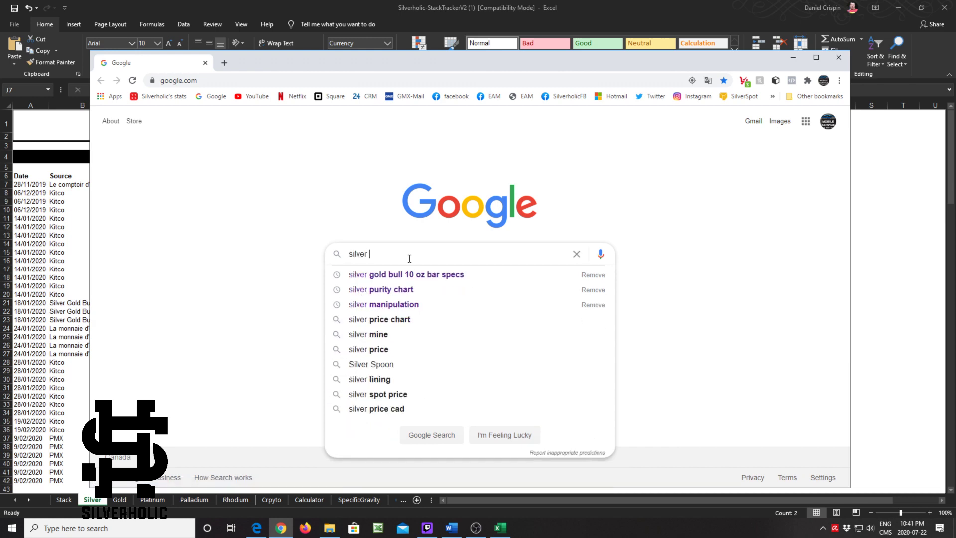
{"action": "key", "text": "BackSpace"}
{"action": "key", "text": "BackSpace"}
{"action": "key", "text": "BackSpace"}
{"action": "key", "text": "BackSpace"}
{"action": "key", "text": "BackSpace"}
{"action": "key", "text": "BackSpace"}
{"action": "key", "text": "BackSpace"}
Search Google for "american silver eagle specs".
{"action": "type", "text": "am"}
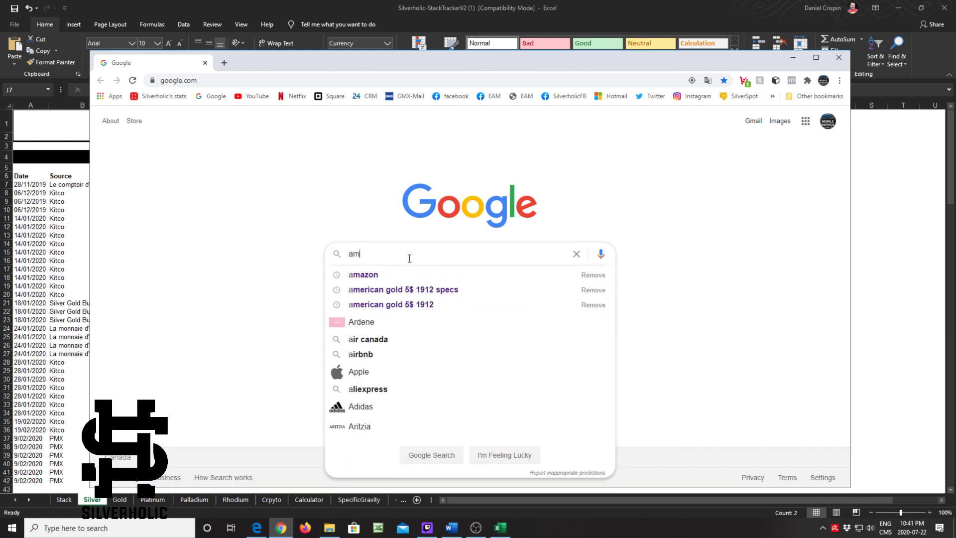
{"action": "type", "text": "erican silver eagle"}
{"action": "key", "text": "BackSpace"}
{"action": "key", "text": "BackSpace"}
{"action": "type", "text": "le"}
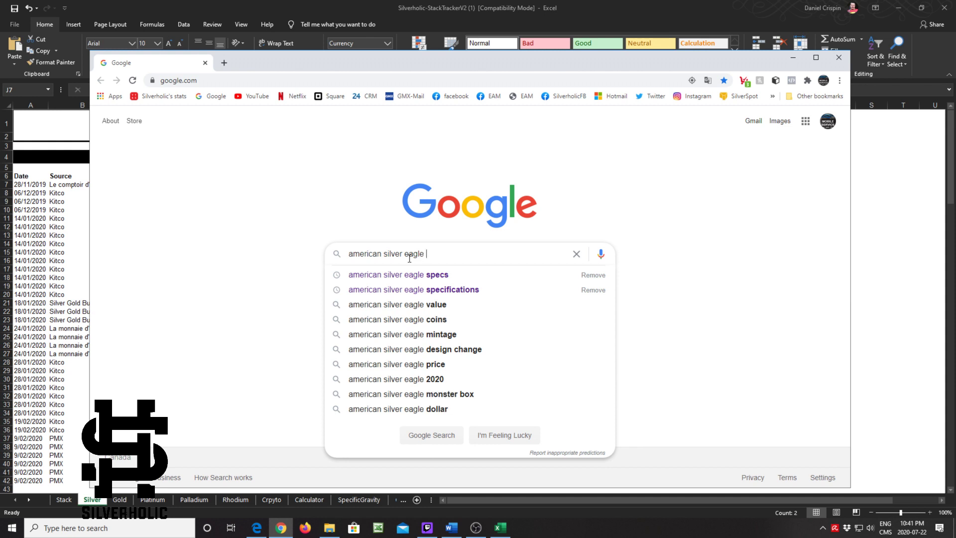
{"action": "type", "text": " spre"}
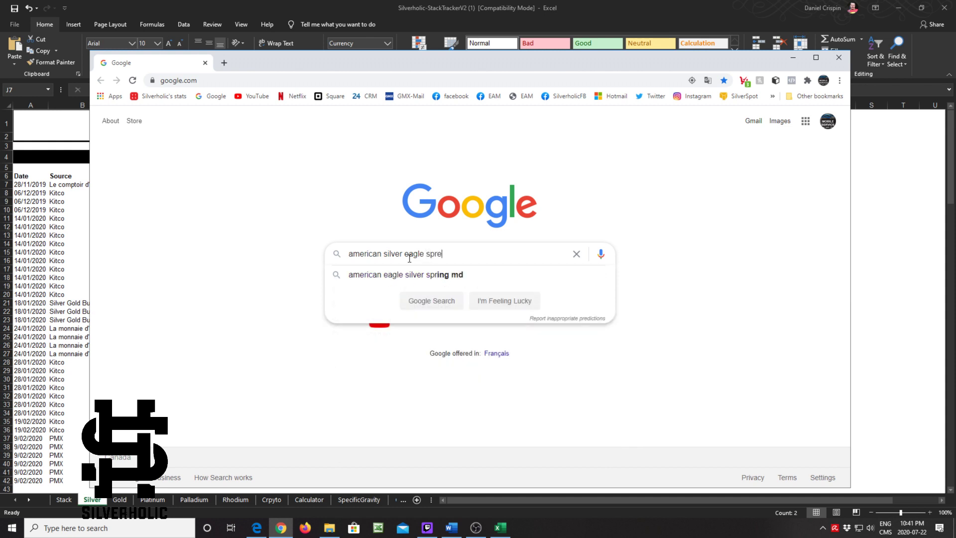
{"action": "key", "text": "BackSpace"}
{"action": "key", "text": "BackSpace"}
{"action": "key", "text": "BackSpace"}
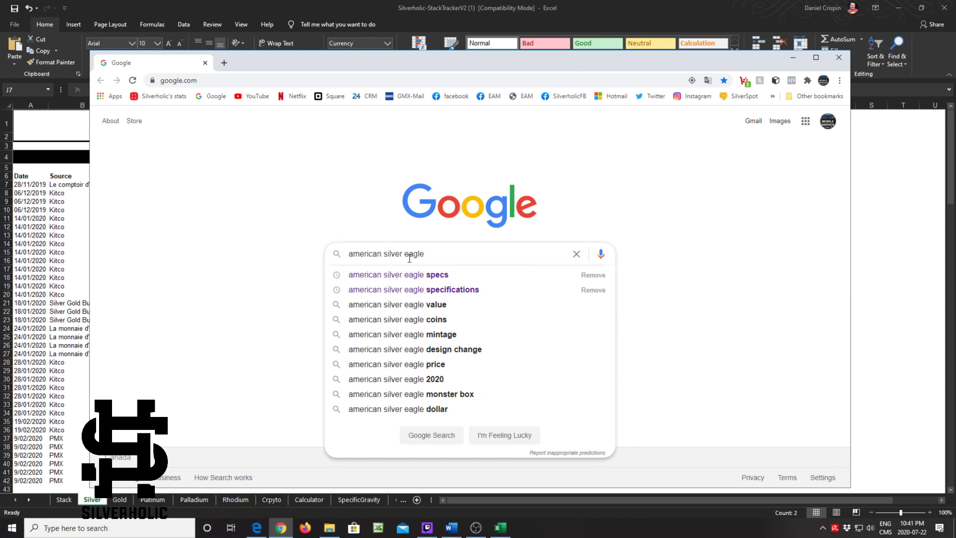
{"action": "type", "text": "sp"}
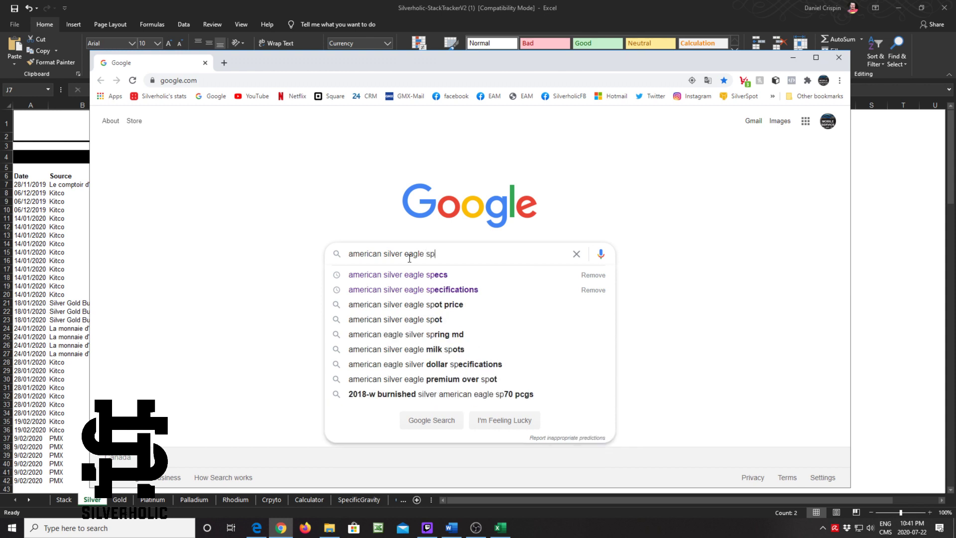
{"action": "type", "text": "ecs"}
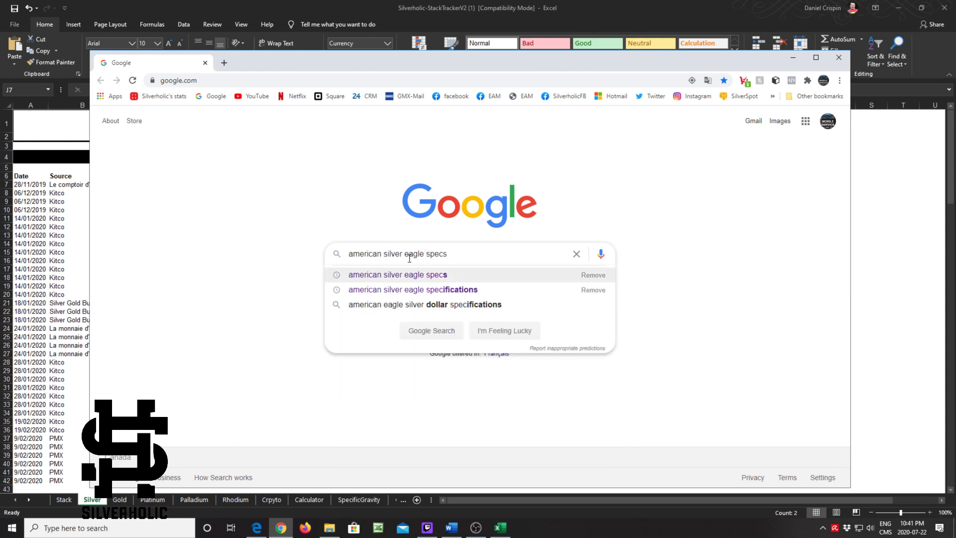
{"action": "key", "text": "Return"}
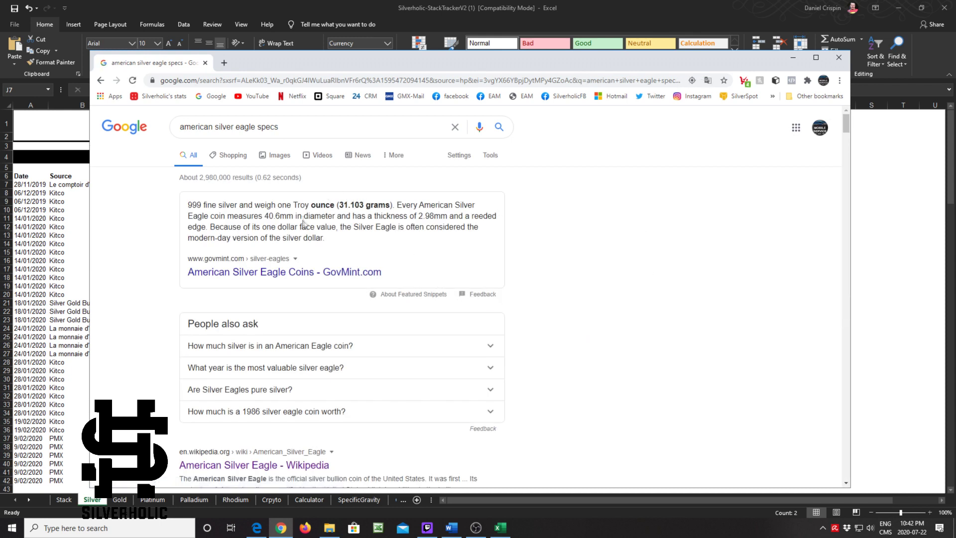
Check the purity in the featured snippet, then open Wikipedia's American Silver Eagle article and examine the mass, diameter, thickness and composition.
{"action": "double_click", "coordinate": [200, 208]}
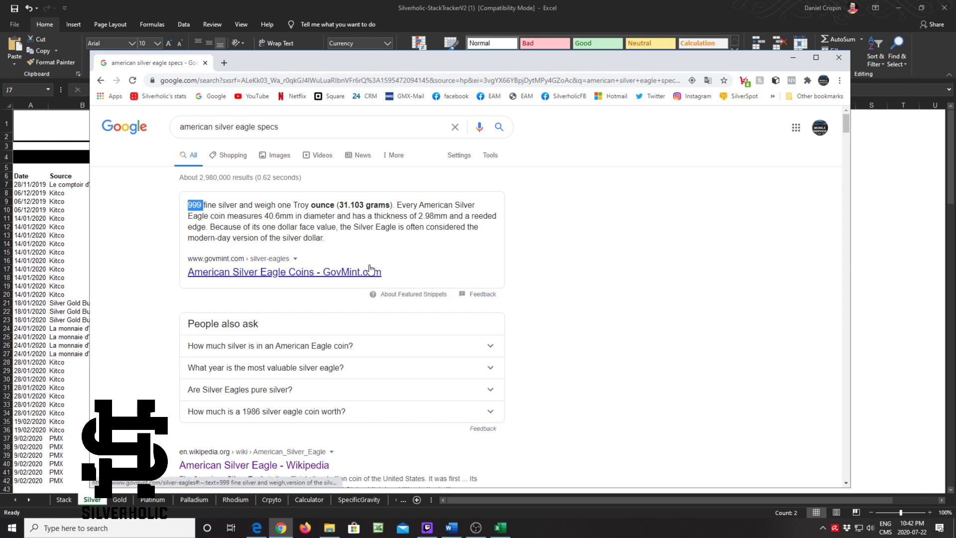
{"action": "scroll", "coordinate": [369, 270], "scroll_direction": "down", "scroll_amount": 5}
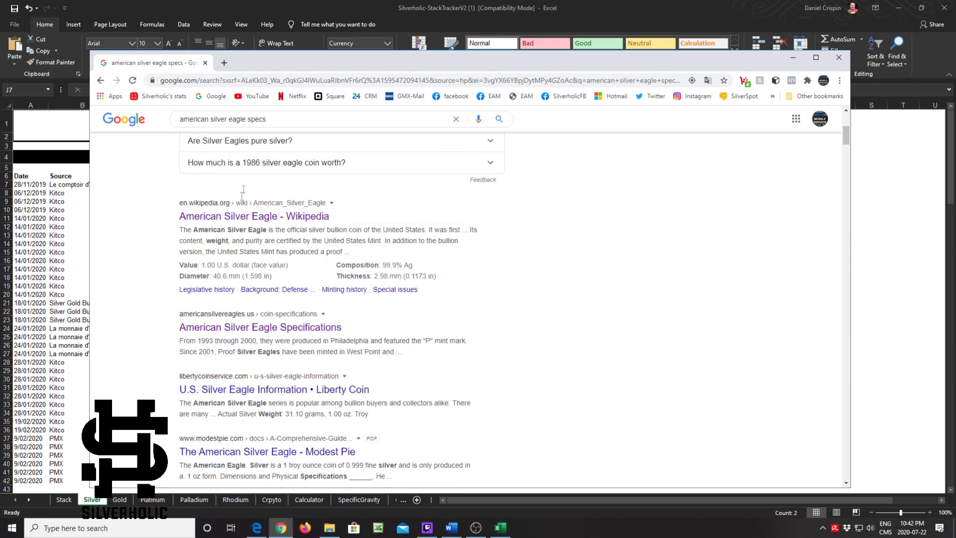
{"action": "left_click", "coordinate": [207, 220]}
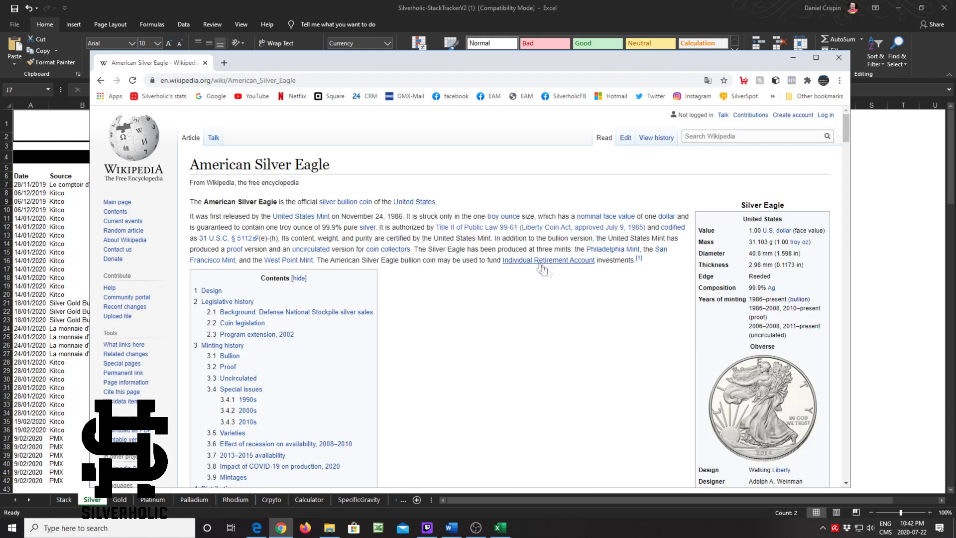
{"action": "scroll", "coordinate": [637, 314], "scroll_direction": "down", "scroll_amount": 1}
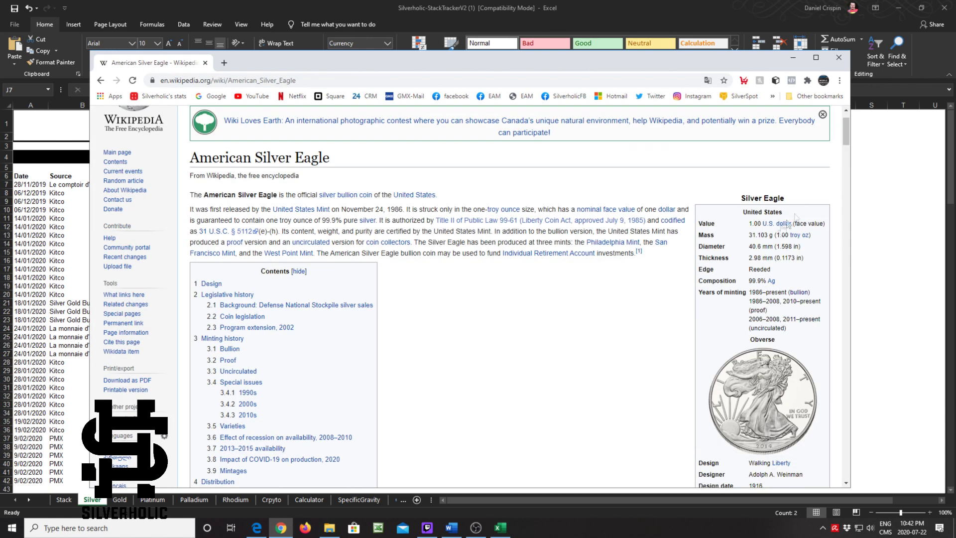
{"action": "mouse_move", "coordinate": [749, 235]}
{"action": "left_mouse_down"}
{"action": "mouse_move", "coordinate": [762, 236]}
{"action": "mouse_move", "coordinate": [762, 247]}
{"action": "left_mouse_up"}
{"action": "left_click_drag", "start_coordinate": [753, 292], "coordinate": [762, 281]}
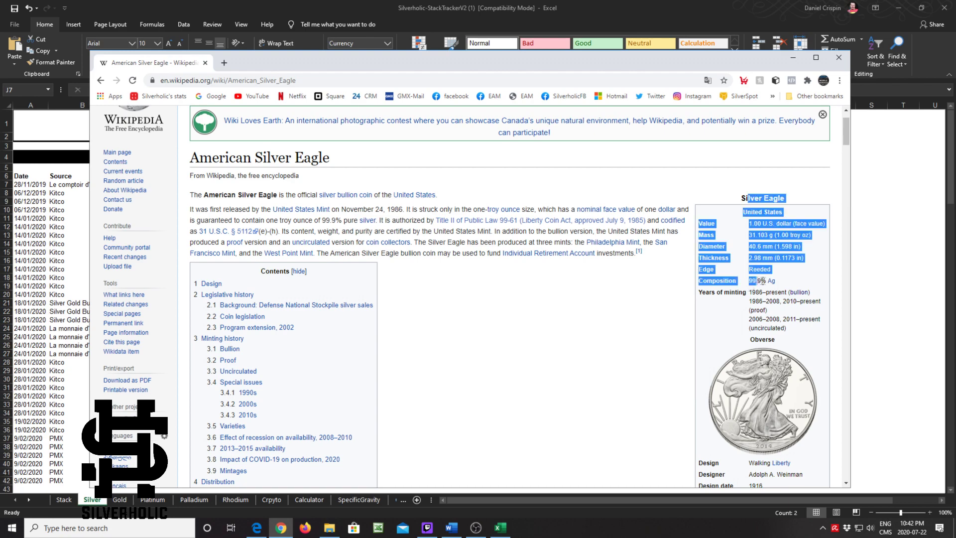
{"action": "left_click", "coordinate": [789, 293]}
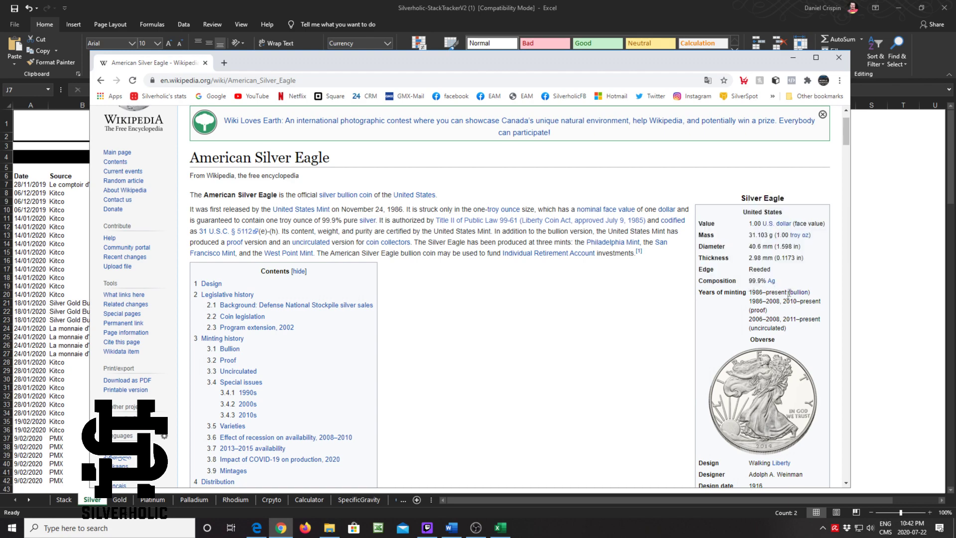
Review the coin images, design and minting history in the Wikipedia article, and close the browser window.
{"action": "scroll", "coordinate": [787, 289], "scroll_direction": "down", "scroll_amount": 5}
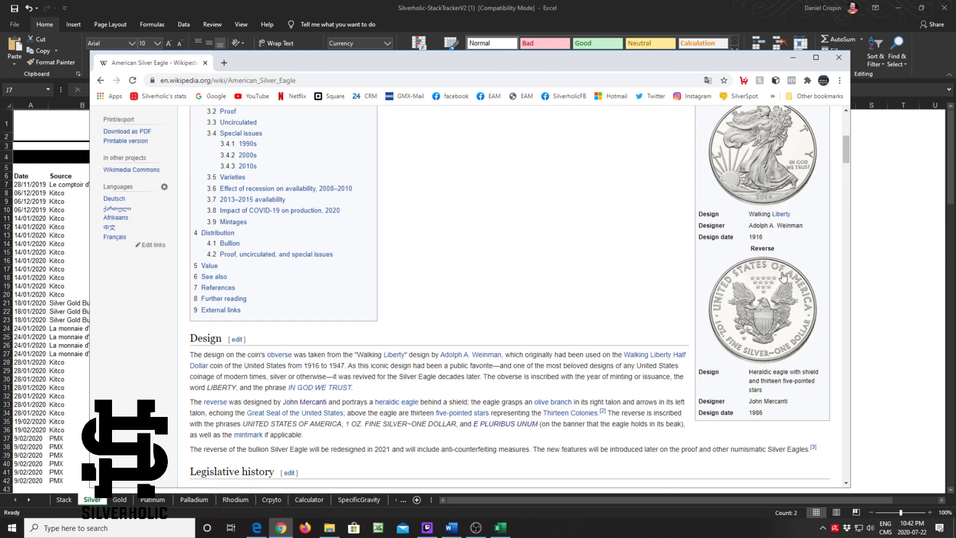
{"action": "scroll", "coordinate": [784, 277], "scroll_direction": "up", "scroll_amount": 4}
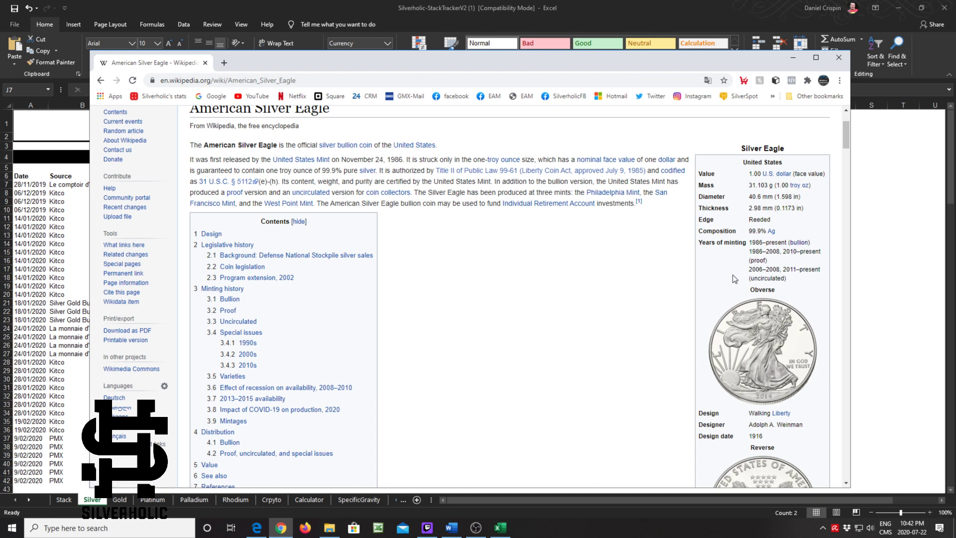
{"action": "scroll", "coordinate": [734, 278], "scroll_direction": "down", "scroll_amount": 2}
{"action": "scroll", "coordinate": [742, 335], "scroll_direction": "down", "scroll_amount": 2}
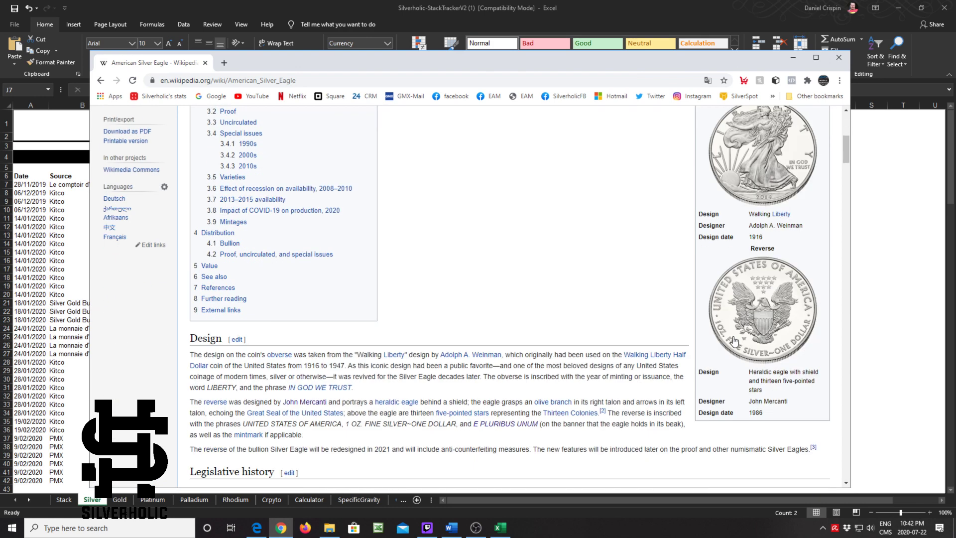
{"action": "scroll", "coordinate": [465, 269], "scroll_direction": "down", "scroll_amount": 5}
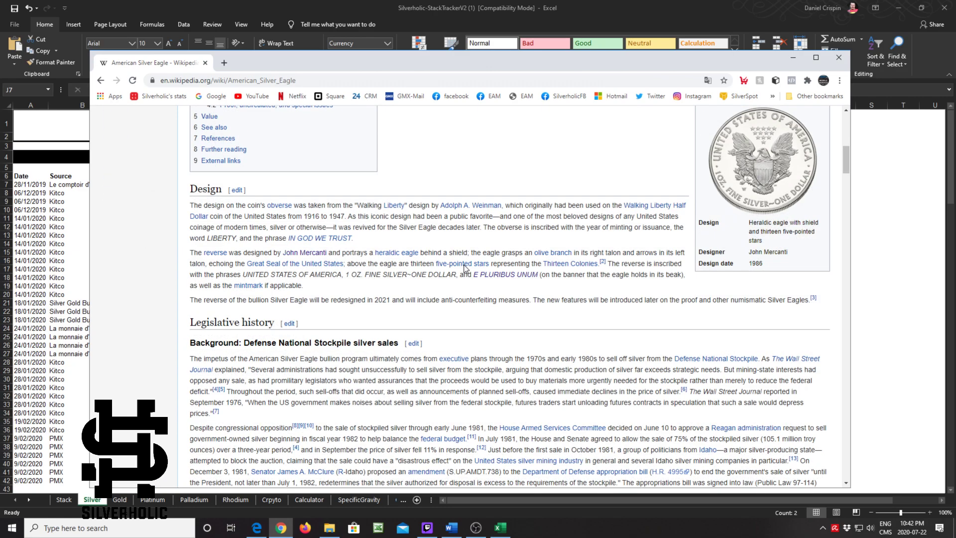
{"action": "scroll", "coordinate": [466, 268], "scroll_direction": "down", "scroll_amount": 10}
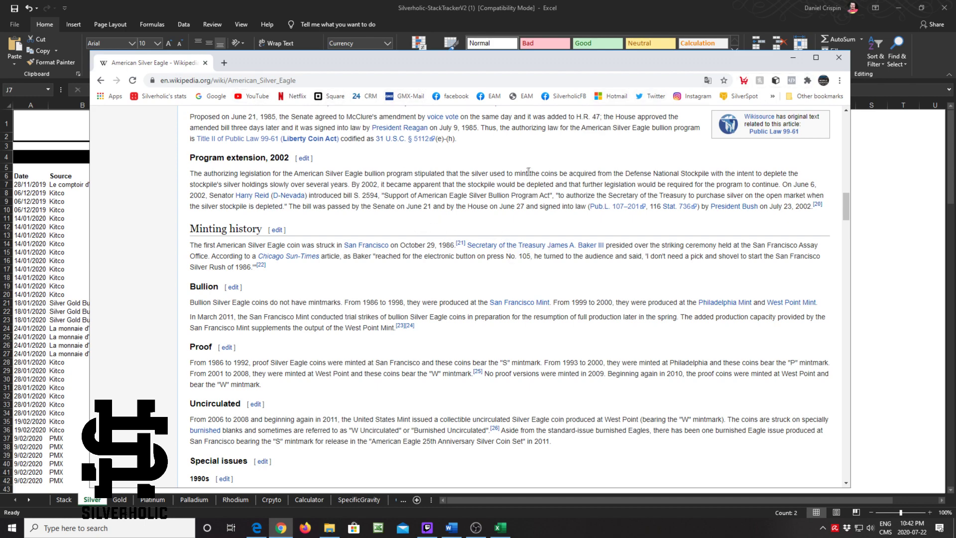
{"action": "scroll", "coordinate": [665, 114], "scroll_direction": "up", "scroll_amount": 1}
{"action": "left_click", "coordinate": [839, 58]}
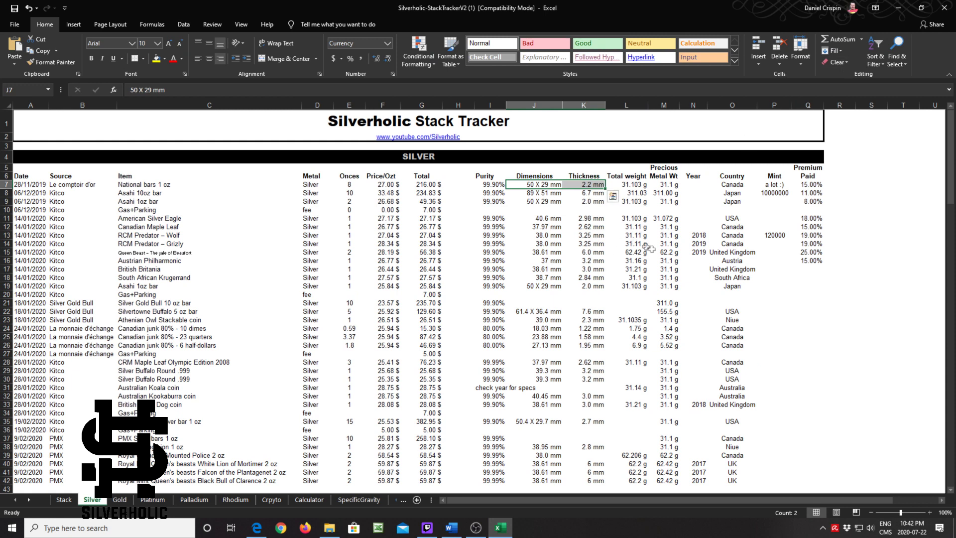
Examine the National bars row from Total weight through Precious Metal Wt, Year, Country and Mint to Premium Paid.
{"action": "left_click", "coordinate": [638, 185]}
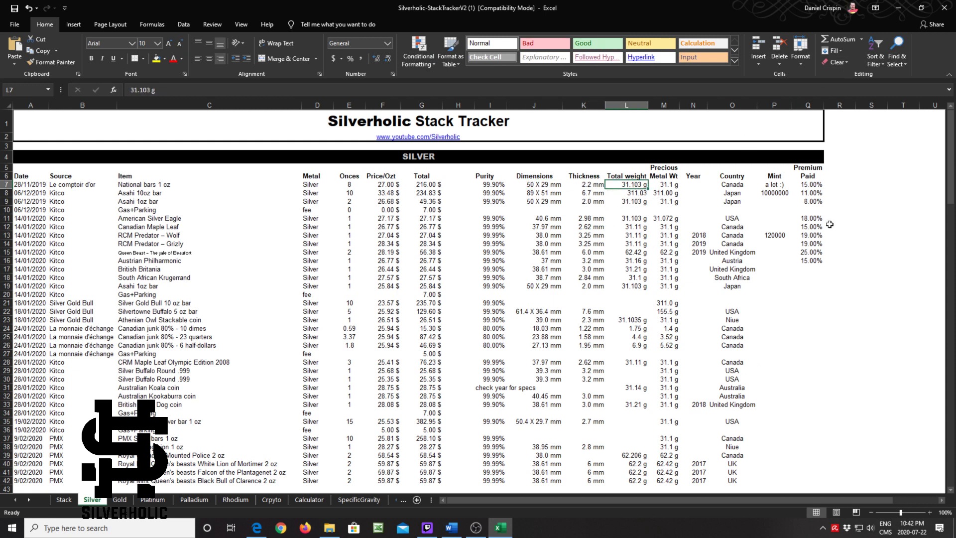
{"action": "key", "text": "Right"}
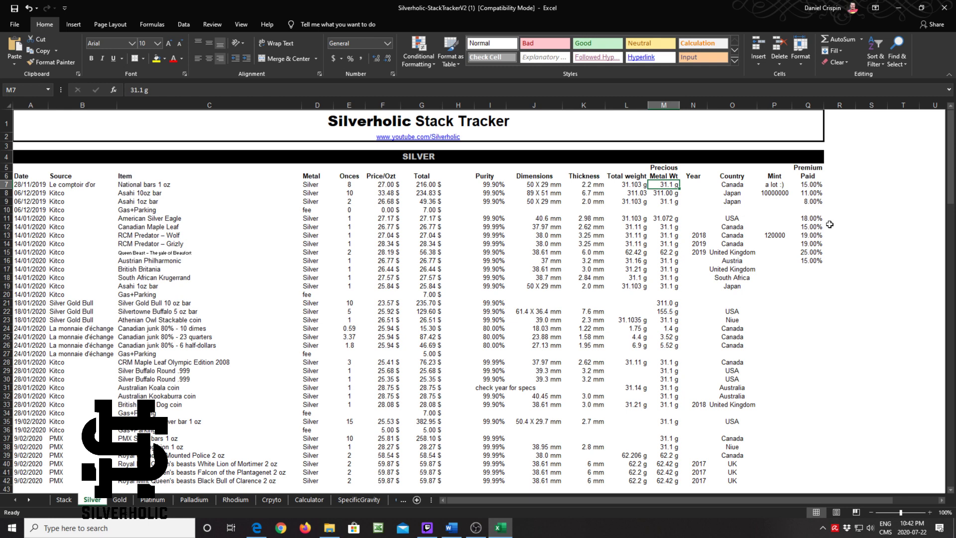
{"action": "key", "text": "Right"}
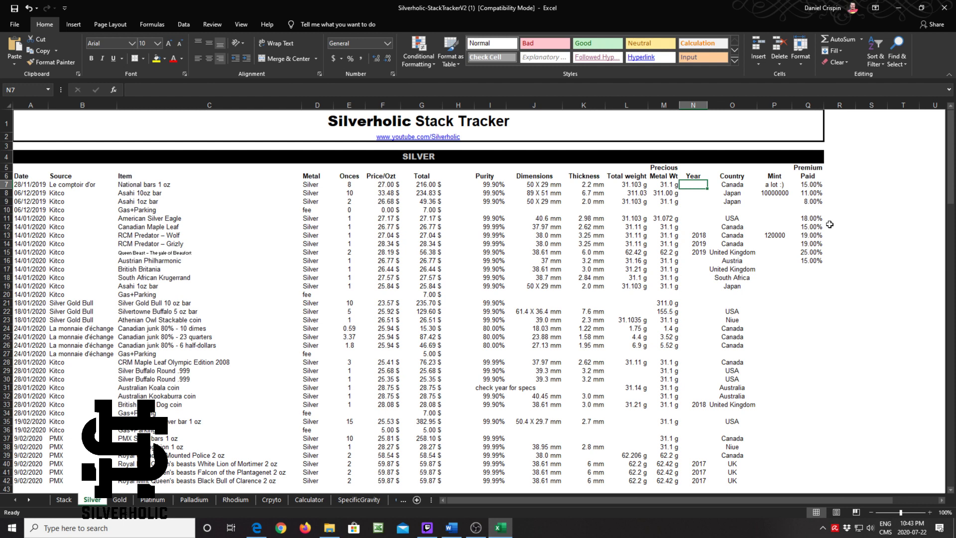
{"action": "key", "text": "Right"}
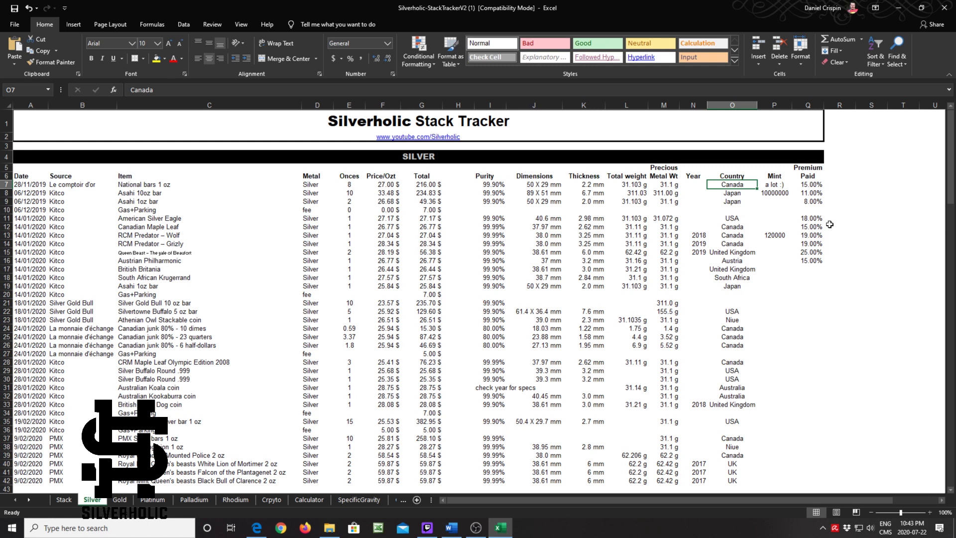
{"action": "key", "text": "Right"}
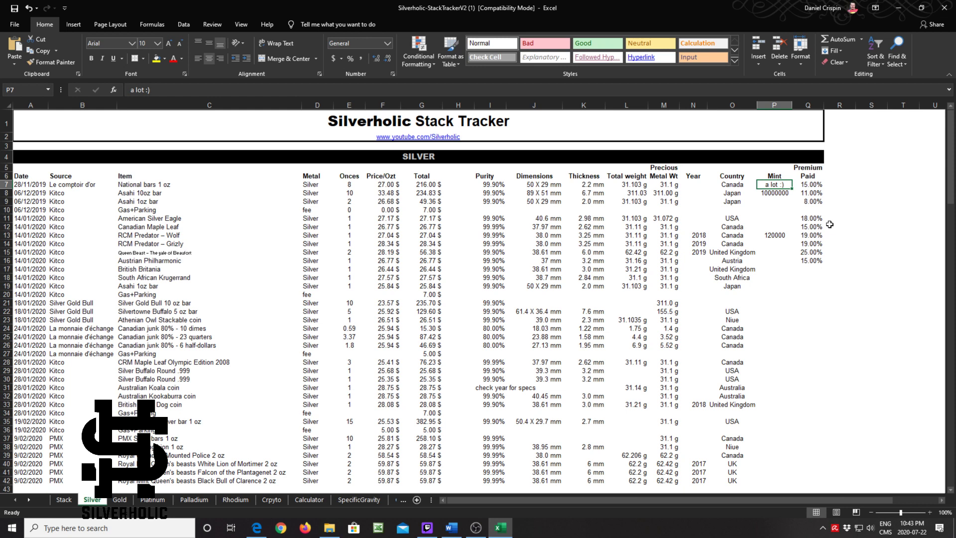
{"action": "key", "text": "Right"}
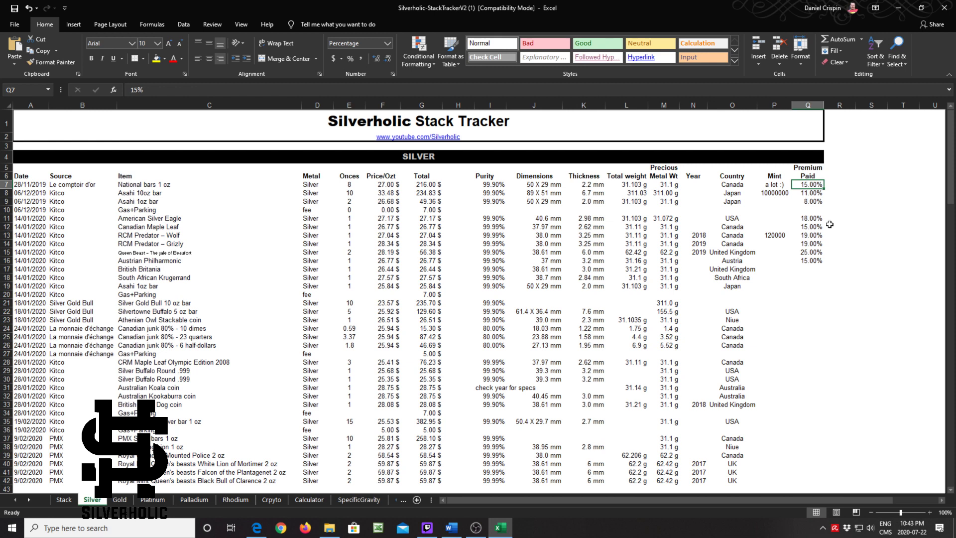
{"action": "left_click", "coordinate": [843, 187]}
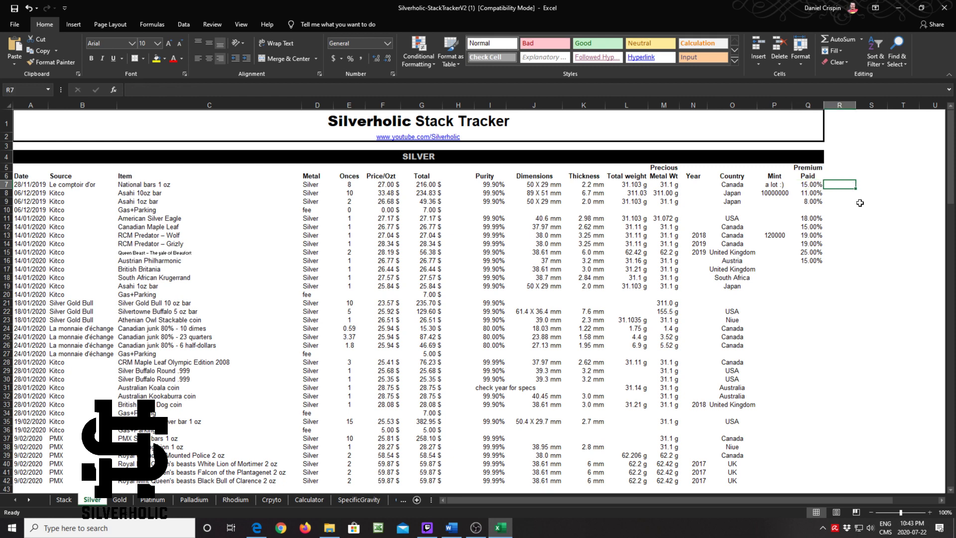
{"action": "key", "text": "Left"}
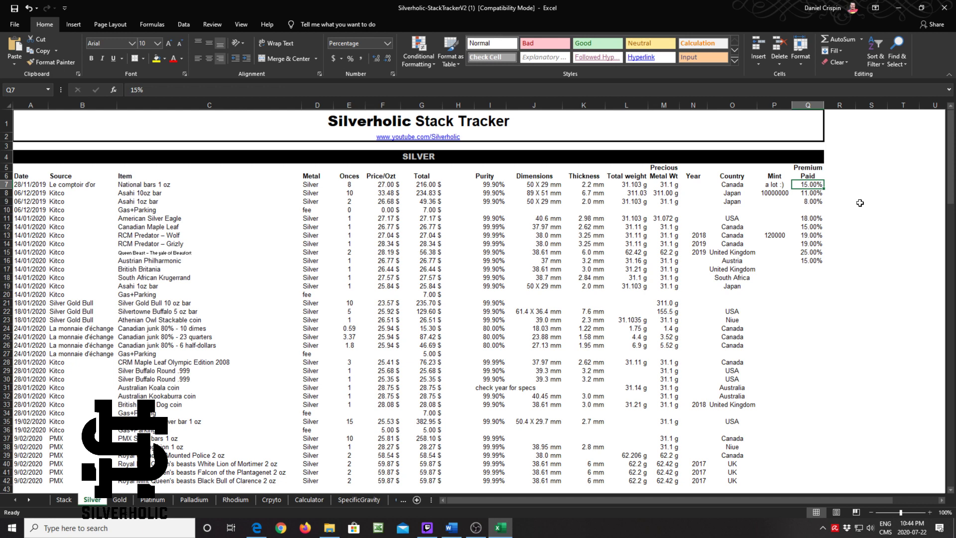
{"action": "left_click", "coordinate": [841, 302]}
{"action": "left_click", "coordinate": [815, 269]}
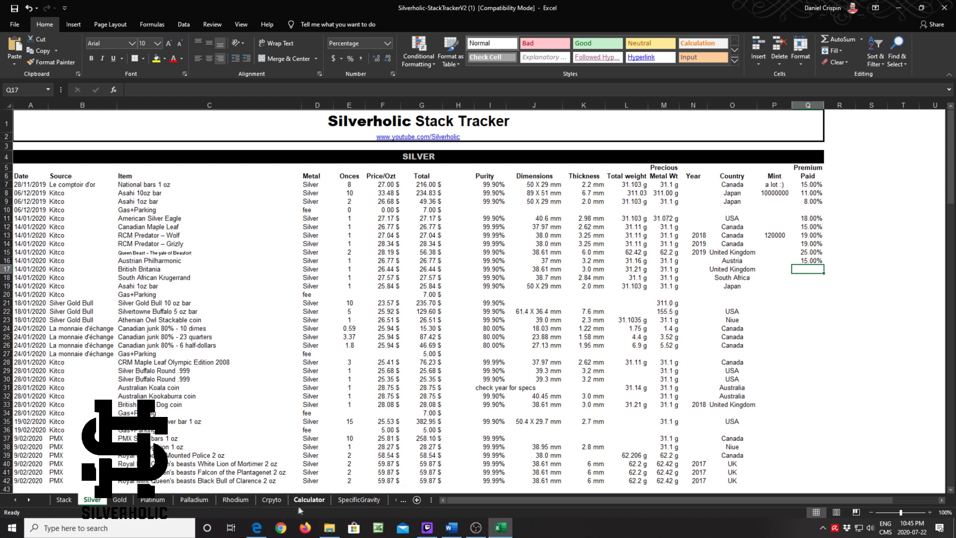
Find the Totals row and stack summary below the silver purchases, and select cell A171 just above it.
{"action": "left_click", "coordinate": [198, 371]}
{"action": "scroll", "coordinate": [312, 376], "scroll_direction": "down", "scroll_amount": 3}
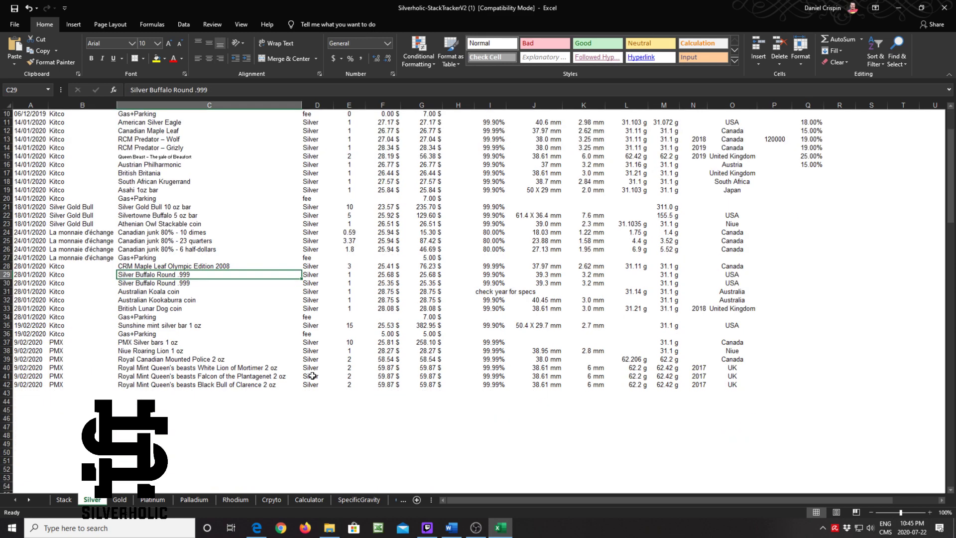
{"action": "scroll", "coordinate": [312, 376], "scroll_direction": "down", "scroll_amount": 20}
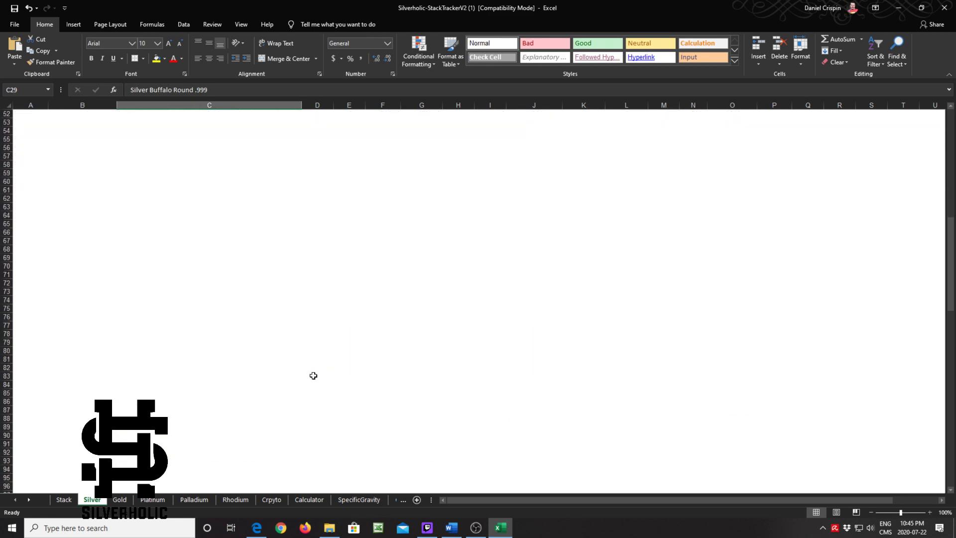
{"action": "scroll", "coordinate": [313, 375], "scroll_direction": "down", "scroll_amount": 20}
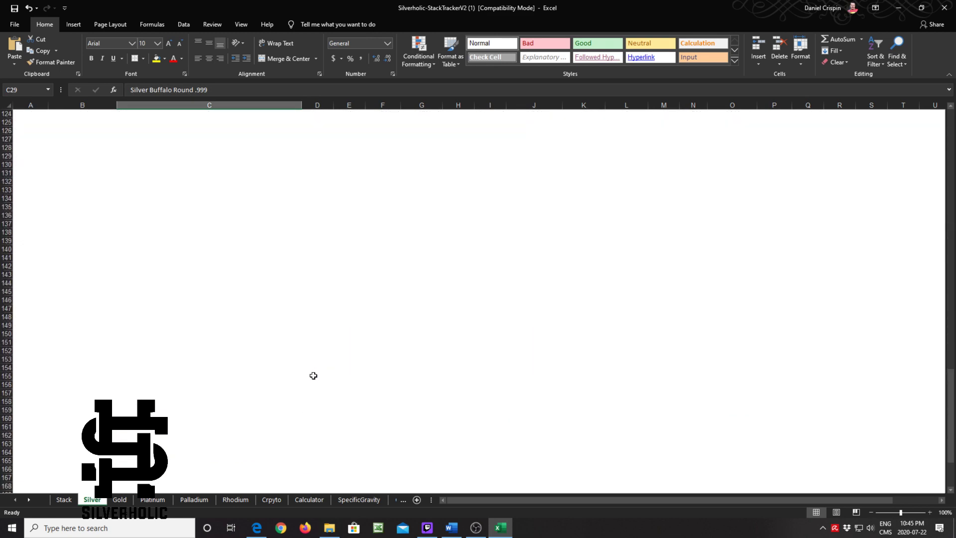
{"action": "left_click", "coordinate": [25, 409]}
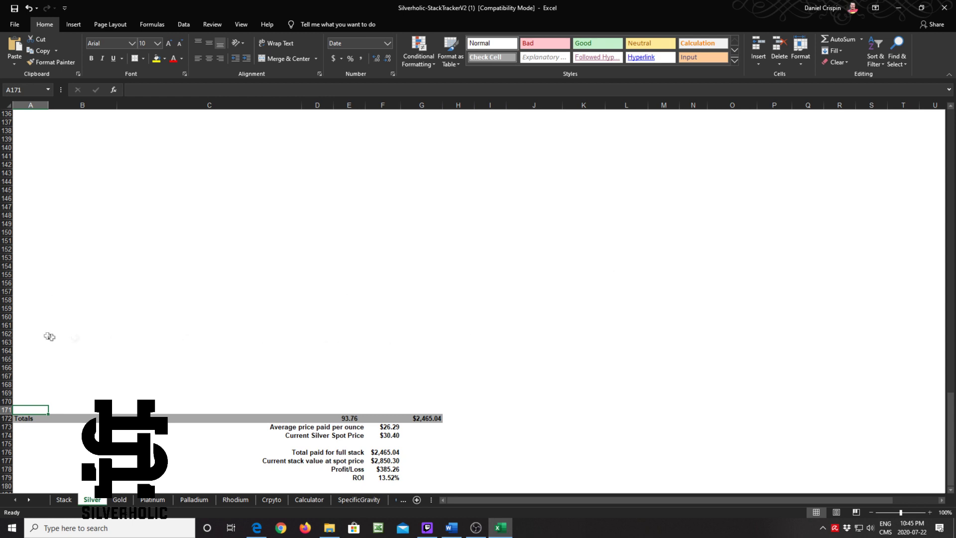
Insert 29 blank rows above the Totals row of the Silver sheet by using rows 143 to 171 as the selection.
{"action": "left_click_drag", "start_coordinate": [2, 409], "coordinate": [7, 174]}
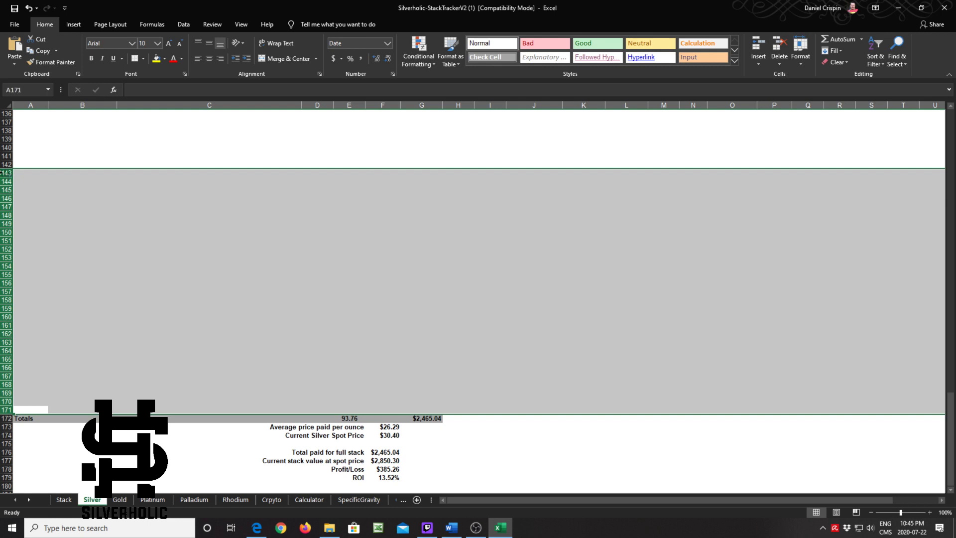
{"action": "right_click", "coordinate": [5, 173]}
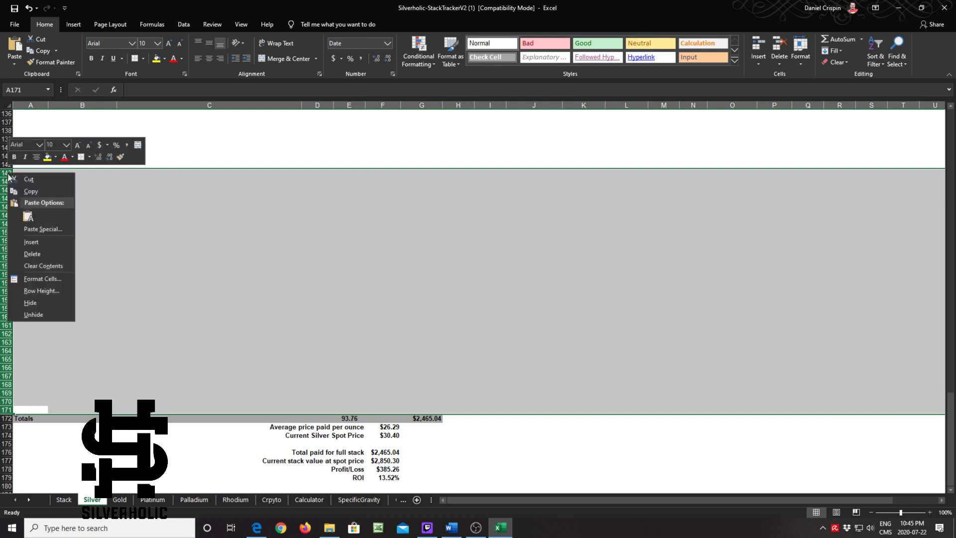
{"action": "left_click", "coordinate": [54, 242]}
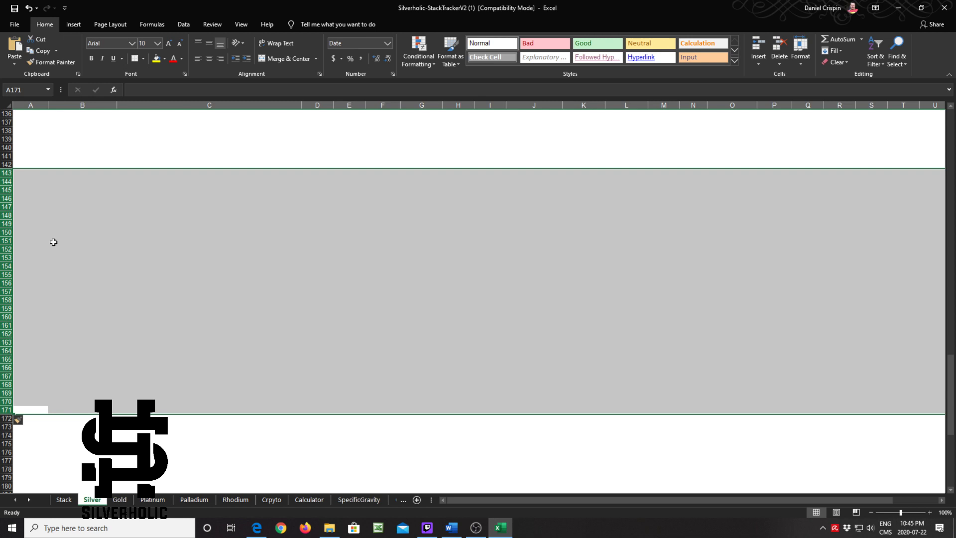
{"action": "scroll", "coordinate": [239, 273], "scroll_direction": "down", "scroll_amount": 3}
{"action": "scroll", "coordinate": [262, 286], "scroll_direction": "down", "scroll_amount": 7}
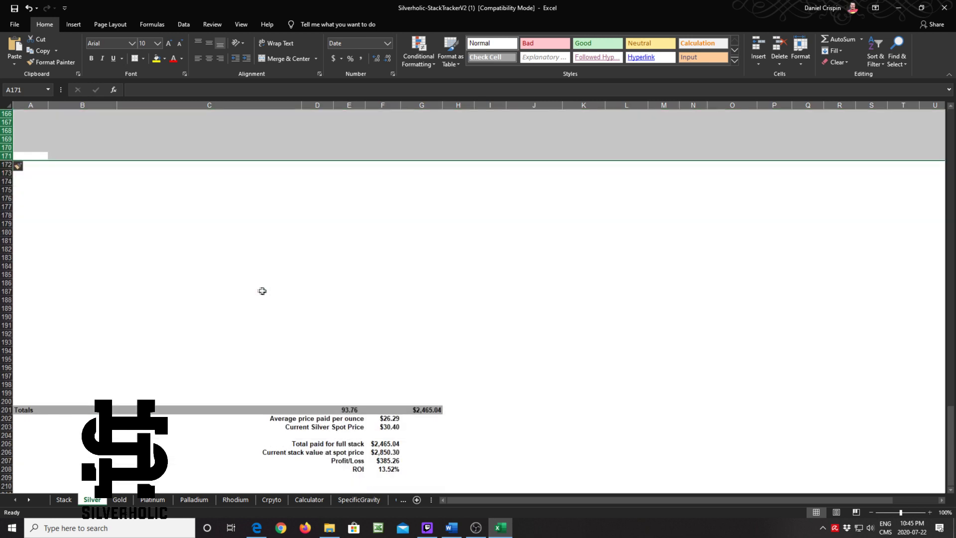
{"action": "scroll", "coordinate": [149, 298], "scroll_direction": "up", "scroll_amount": 6}
{"action": "scroll", "coordinate": [177, 251], "scroll_direction": "up", "scroll_amount": 3}
{"action": "scroll", "coordinate": [171, 256], "scroll_direction": "down", "scroll_amount": 9}
{"action": "scroll", "coordinate": [214, 374], "scroll_direction": "down", "scroll_amount": 3}
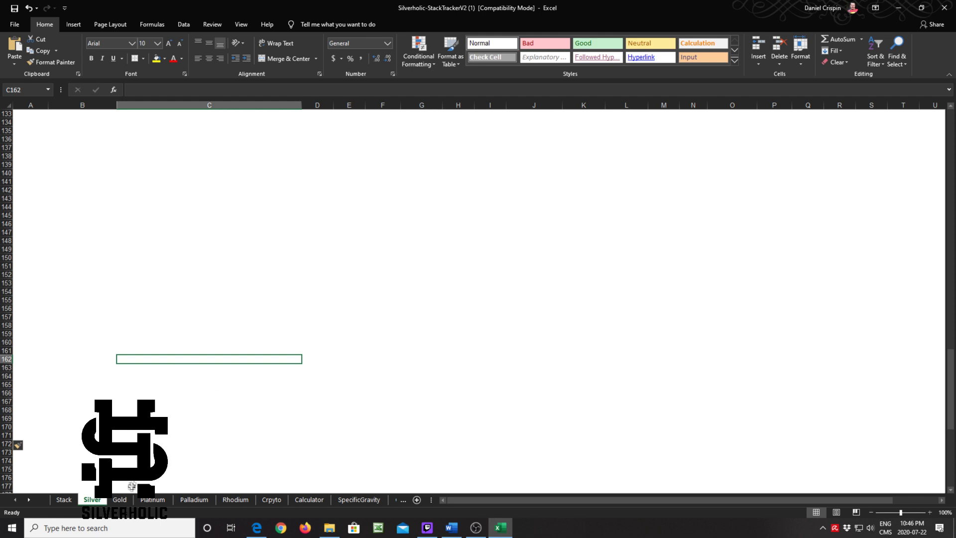
Open the Gold sheet at its header and hide the sheet's gridlines.
{"action": "left_click", "coordinate": [120, 499]}
{"action": "scroll", "coordinate": [451, 385], "scroll_direction": "up", "scroll_amount": 10}
{"action": "scroll", "coordinate": [455, 391], "scroll_direction": "up", "scroll_amount": 20}
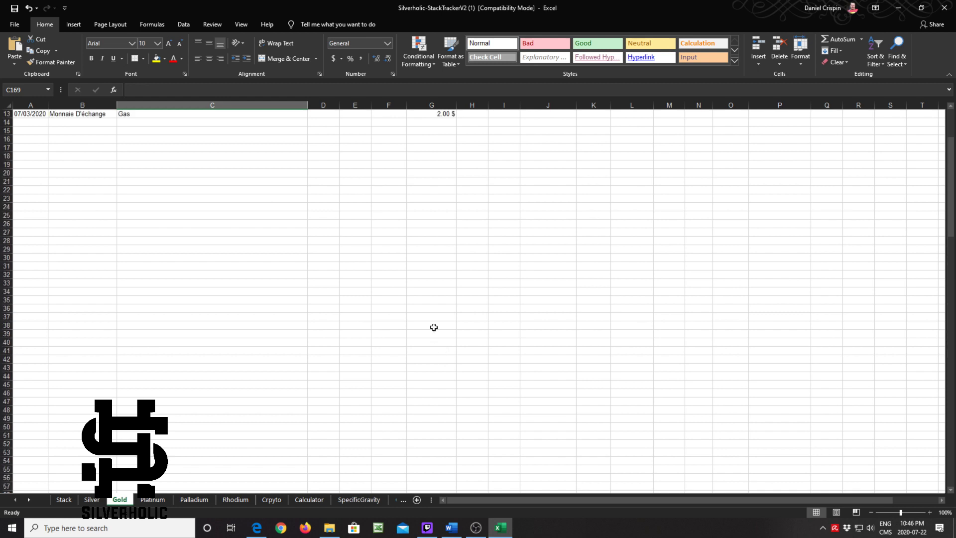
{"action": "scroll", "coordinate": [434, 327], "scroll_direction": "up", "scroll_amount": 4}
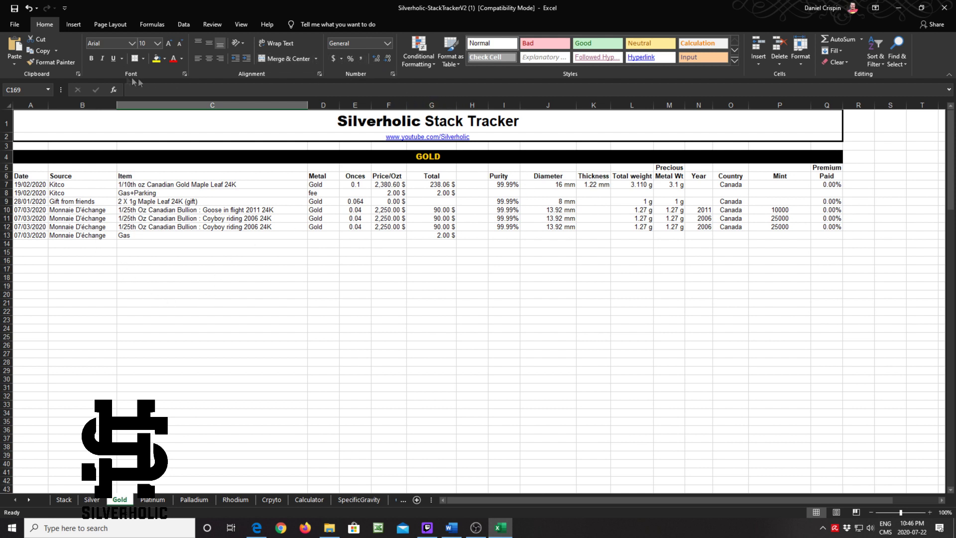
{"action": "left_click", "coordinate": [110, 24]}
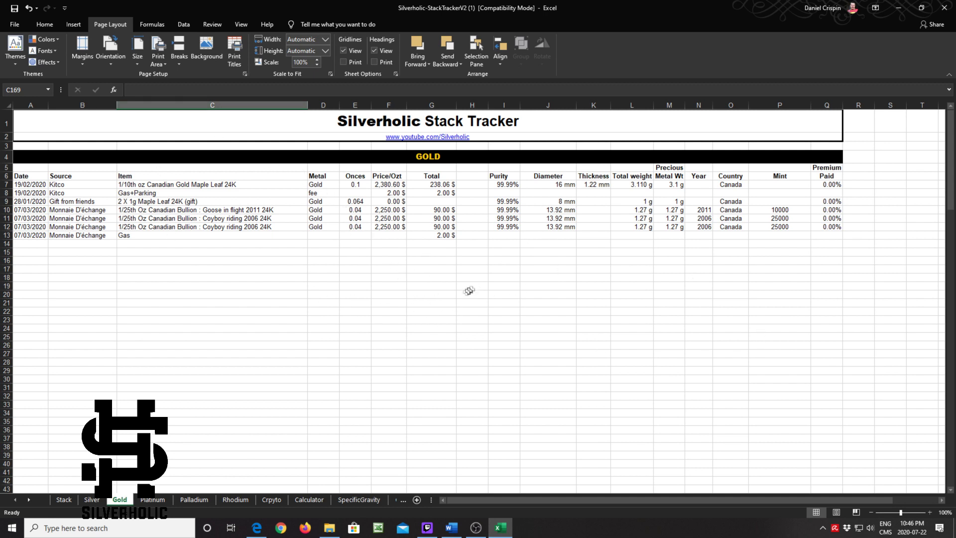
{"action": "left_click", "coordinate": [343, 51]}
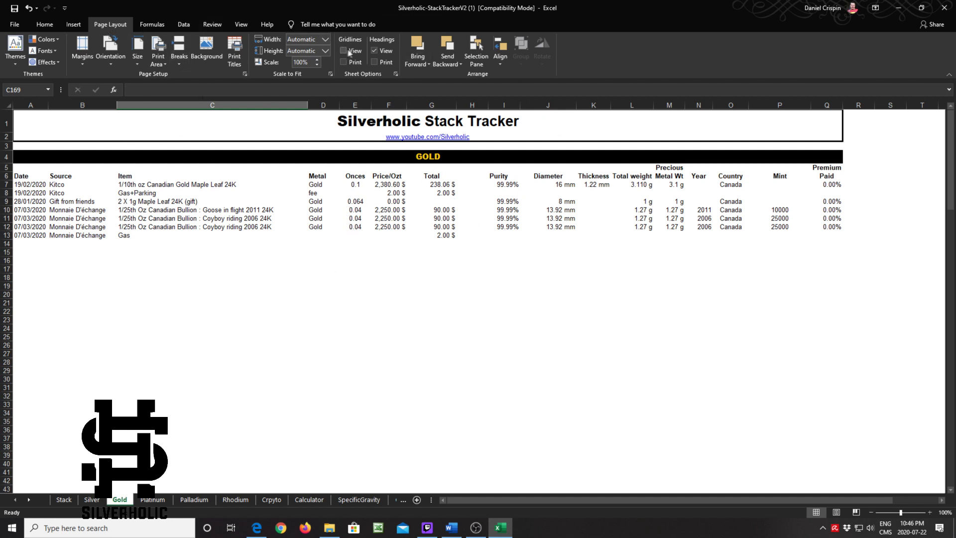
{"action": "left_click", "coordinate": [355, 286]}
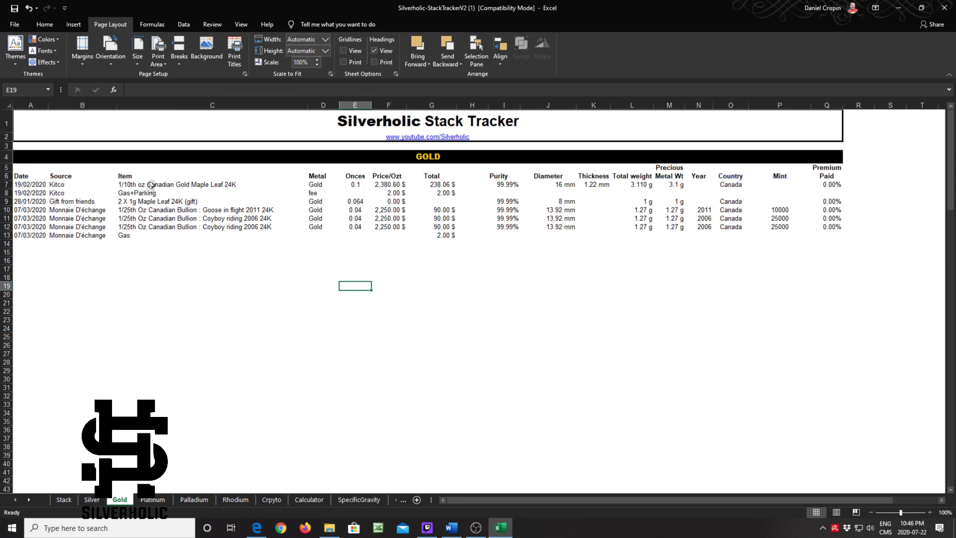
Examine the Gas expense in row 13 from Item to Total, comparing its total with the Gas+Parking fee in row 8.
{"action": "left_click", "coordinate": [127, 237]}
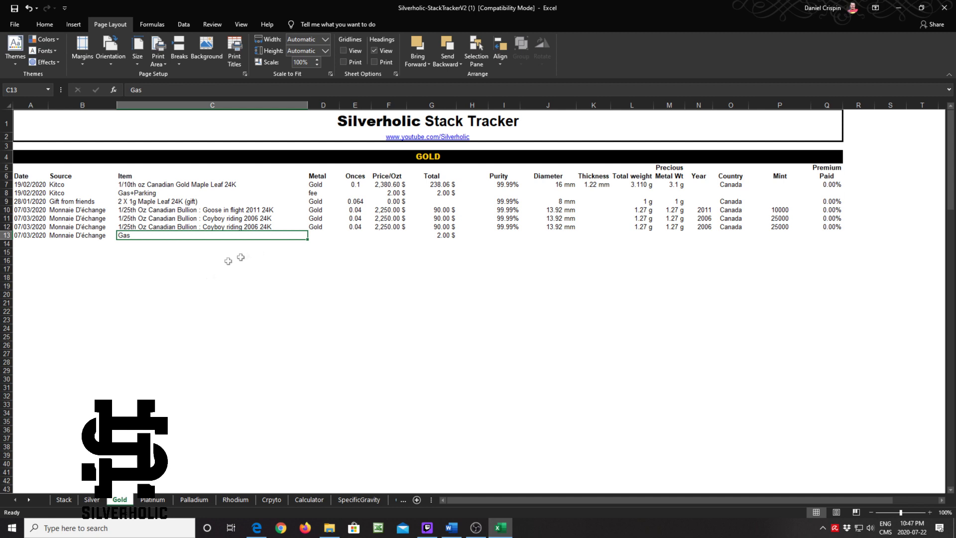
{"action": "left_click", "coordinate": [160, 252]}
{"action": "left_click", "coordinate": [139, 237]}
{"action": "key", "text": "Right"}
{"action": "key", "text": "Right"}
{"action": "key", "text": "Right"}
{"action": "key", "text": "Right"}
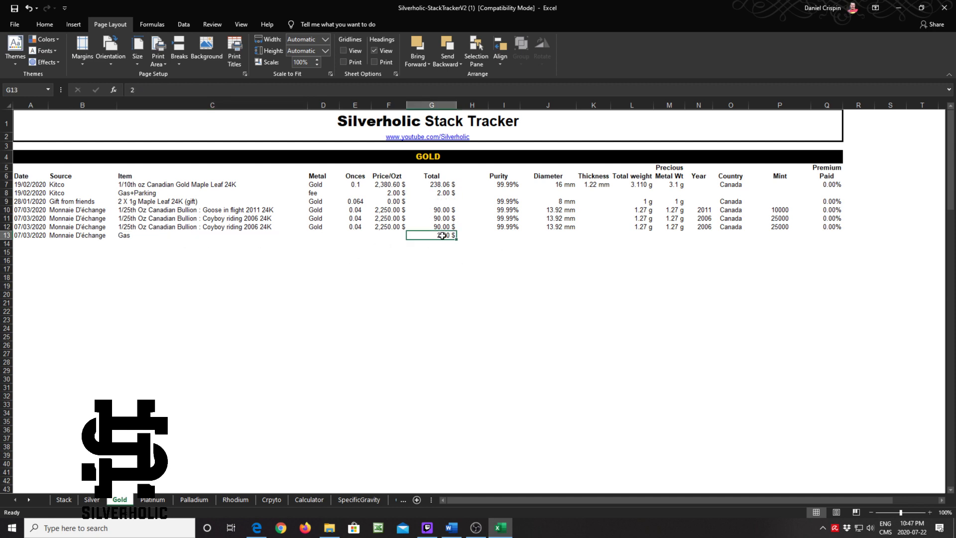
{"action": "left_click", "coordinate": [442, 194]}
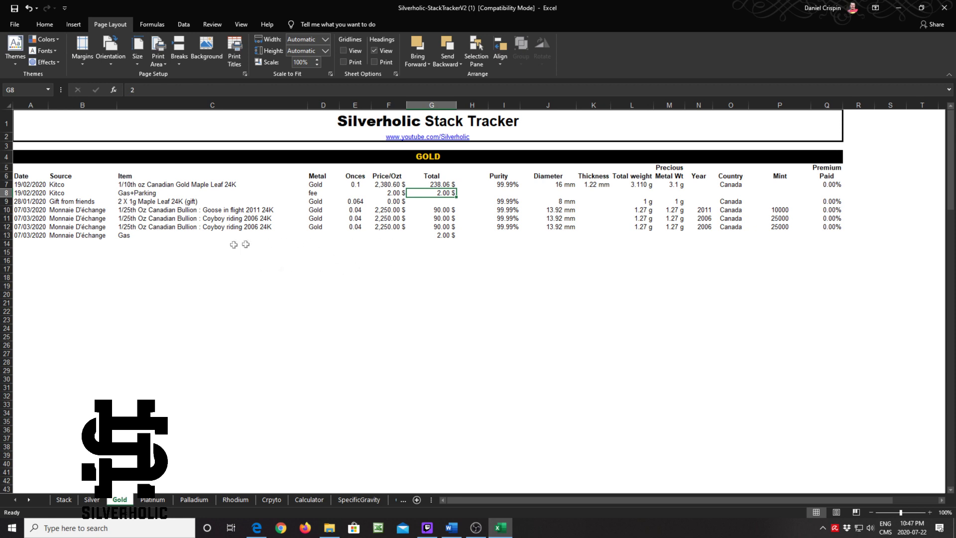
{"action": "left_click", "coordinate": [309, 237]}
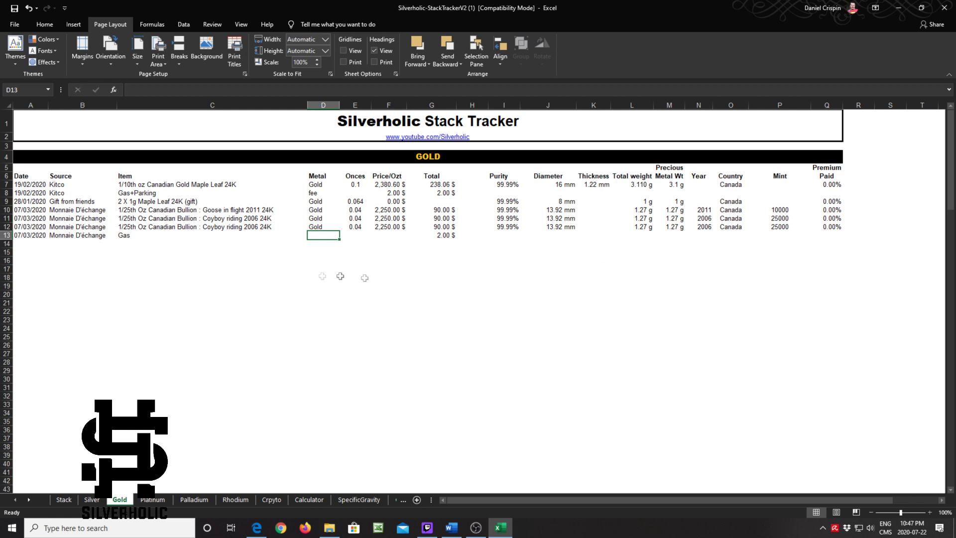
{"action": "left_click", "coordinate": [354, 237]}
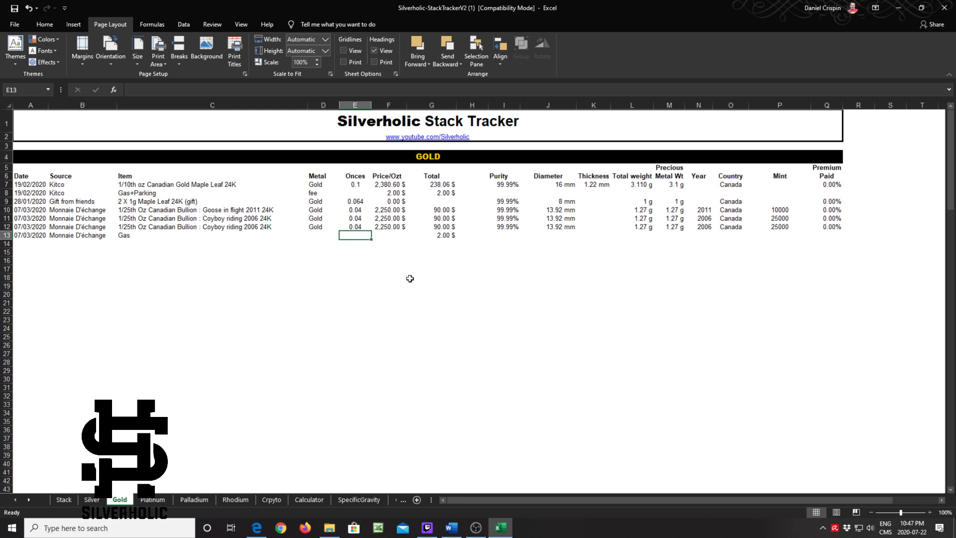
{"action": "key", "text": "Tab"}
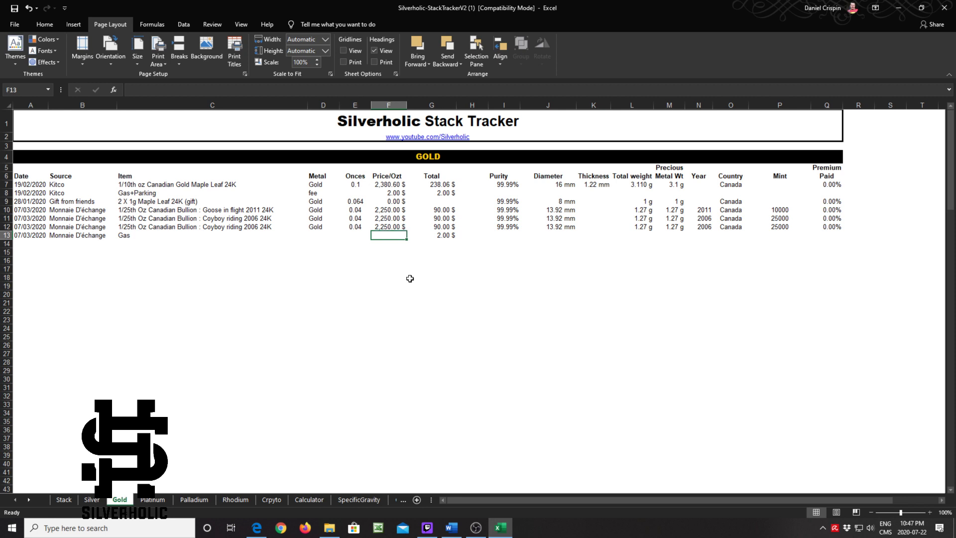
Clear the Price/Ozt value of the Gas+Parking fee in cell F8, keeping only its amount in the Total column.
{"action": "key", "text": "Left"}
{"action": "key", "text": "Left"}
{"action": "key", "text": "Up"}
{"action": "key", "text": "Up"}
{"action": "key", "text": "Up"}
{"action": "key", "text": "Up"}
{"action": "key", "text": "Up"}
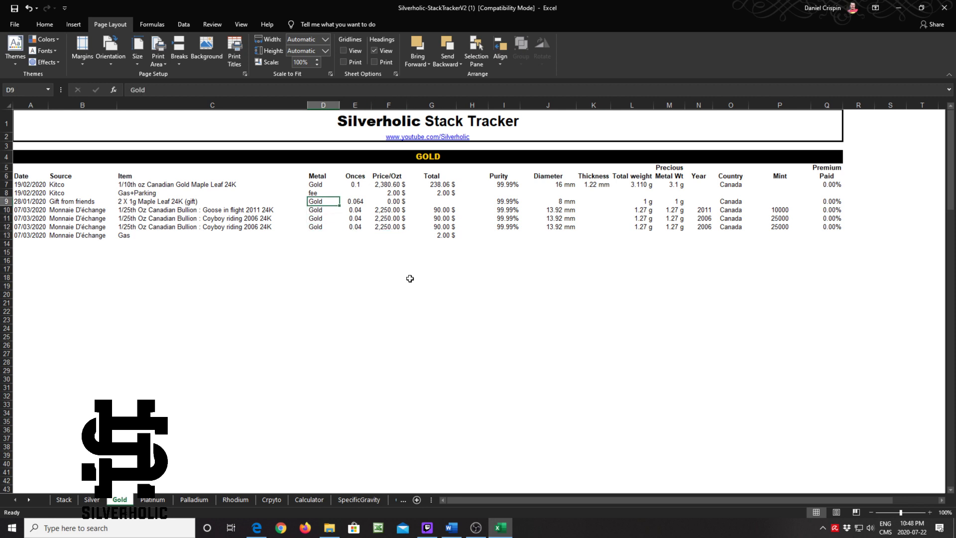
{"action": "key", "text": "Right"}
{"action": "key", "text": "Right"}
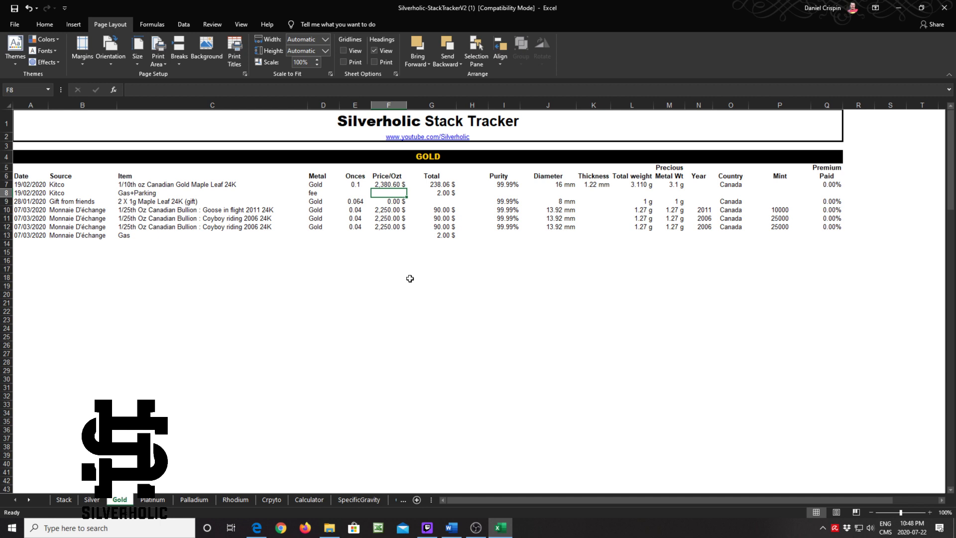
{"action": "left_click", "coordinate": [447, 192]}
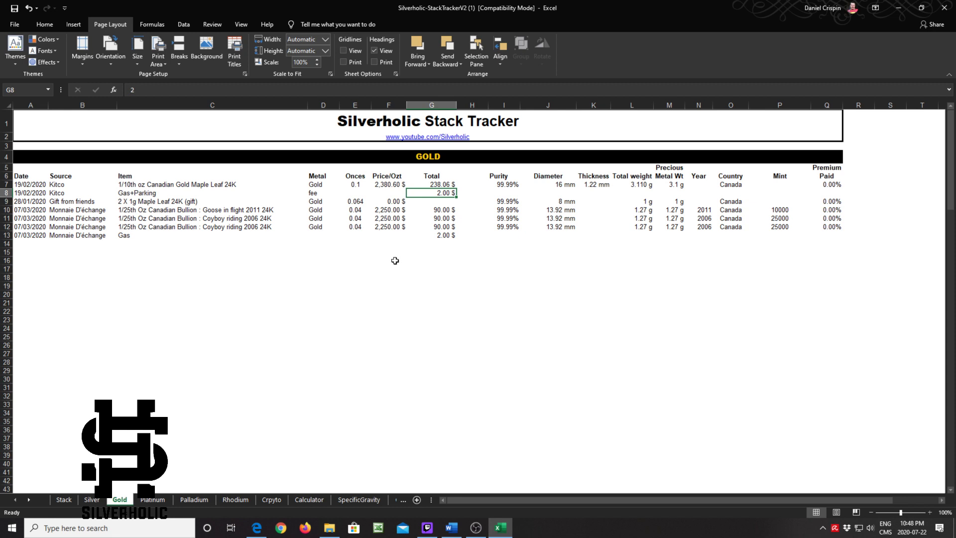
Examine the Thickness column for the gold purchases, including the cells left blank.
{"action": "left_click", "coordinate": [516, 278]}
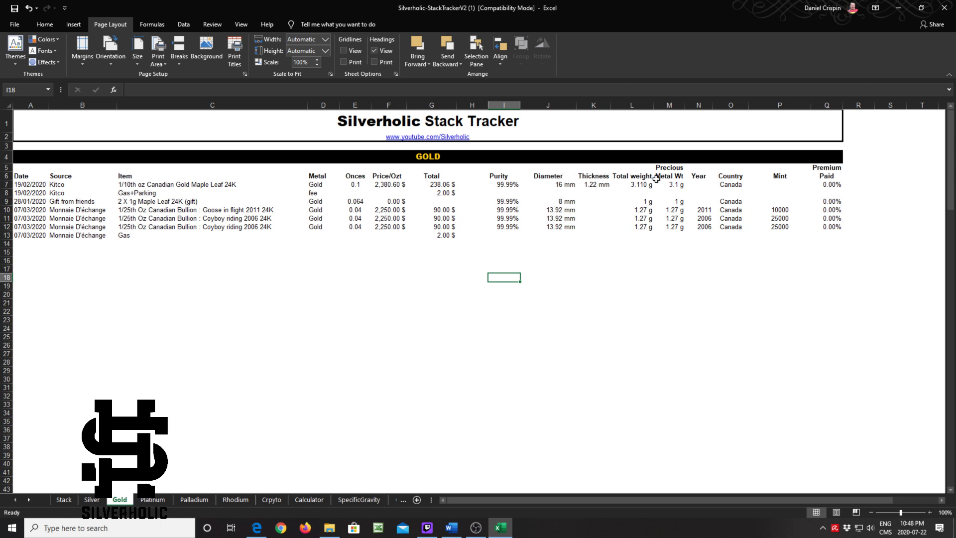
{"action": "left_click", "coordinate": [598, 192]}
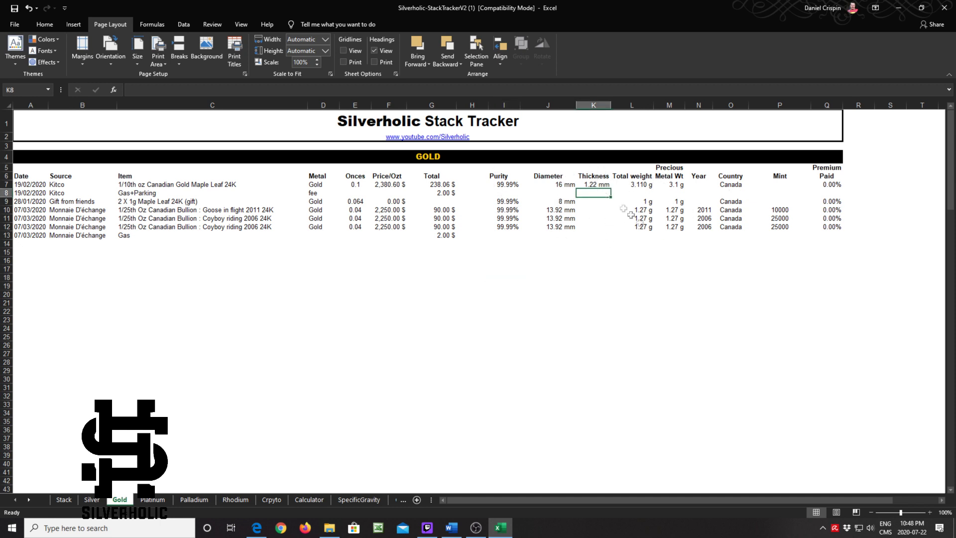
{"action": "key", "text": "Up"}
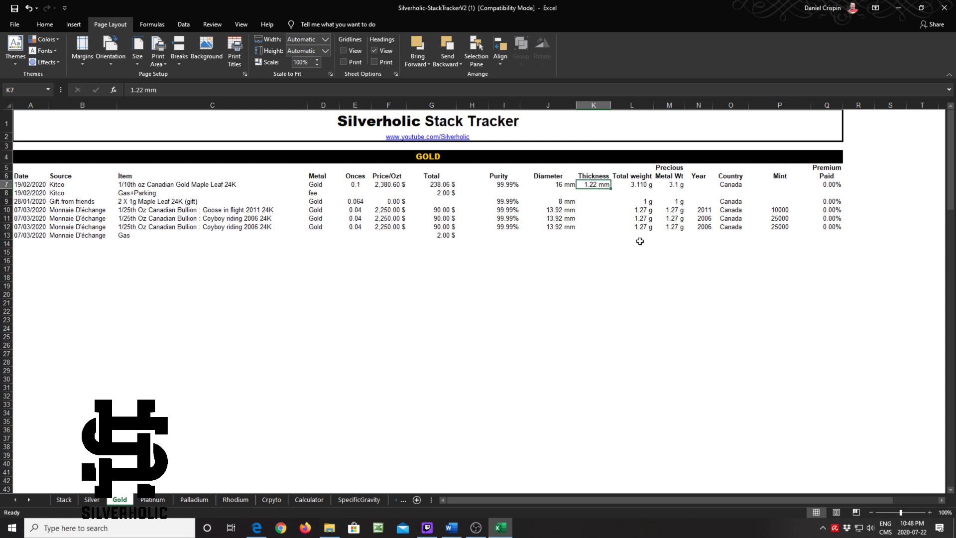
{"action": "key", "text": "Down"}
{"action": "key", "text": "Down"}
{"action": "key", "text": "Down"}
{"action": "key", "text": "Down"}
{"action": "key", "text": "Up"}
{"action": "key", "text": "Up"}
{"action": "key", "text": "Up"}
{"action": "key", "text": "Down"}
{"action": "key", "text": "Down"}
{"action": "key", "text": "Down"}
{"action": "key", "text": "Down"}
{"action": "key", "text": "Down"}
{"action": "key", "text": "Up"}
{"action": "key", "text": "Up"}
{"action": "key", "text": "Up"}
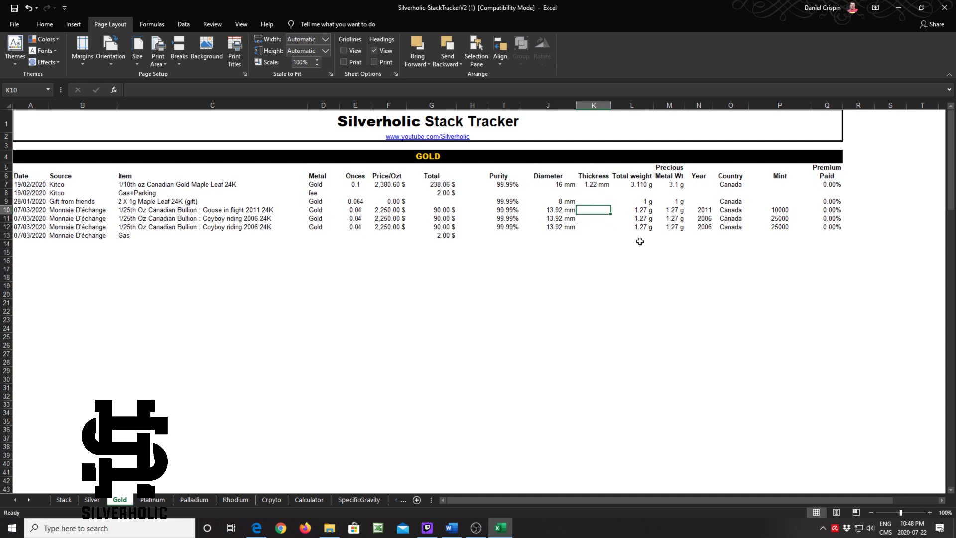
Examine the Diameter column for the gold purchases, from the first Maple Leaf to the 1/25th oz coins.
{"action": "key", "text": "Left"}
{"action": "key", "text": "Up"}
{"action": "key", "text": "Down"}
{"action": "key", "text": "Down"}
{"action": "key", "text": "Down"}
{"action": "key", "text": "Up"}
{"action": "key", "text": "Up"}
{"action": "key", "text": "Up"}
{"action": "key", "text": "Up"}
{"action": "key", "text": "Up"}
{"action": "key", "text": "Down"}
{"action": "key", "text": "Down"}
{"action": "key", "text": "Down"}
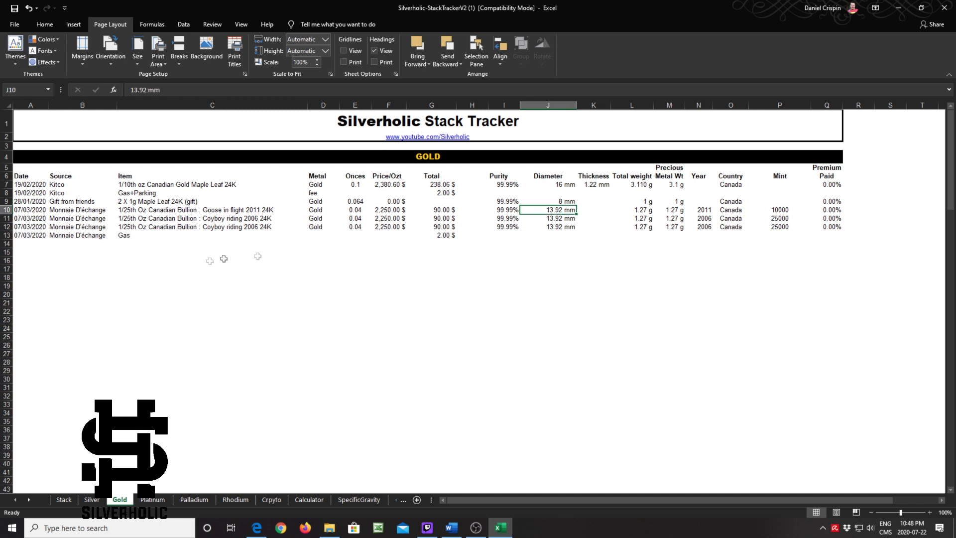
Review the gifted 2 X 1g Maple Leaf item and the Premium Paid percentages in Q7:Q12.
{"action": "left_click", "coordinate": [184, 277]}
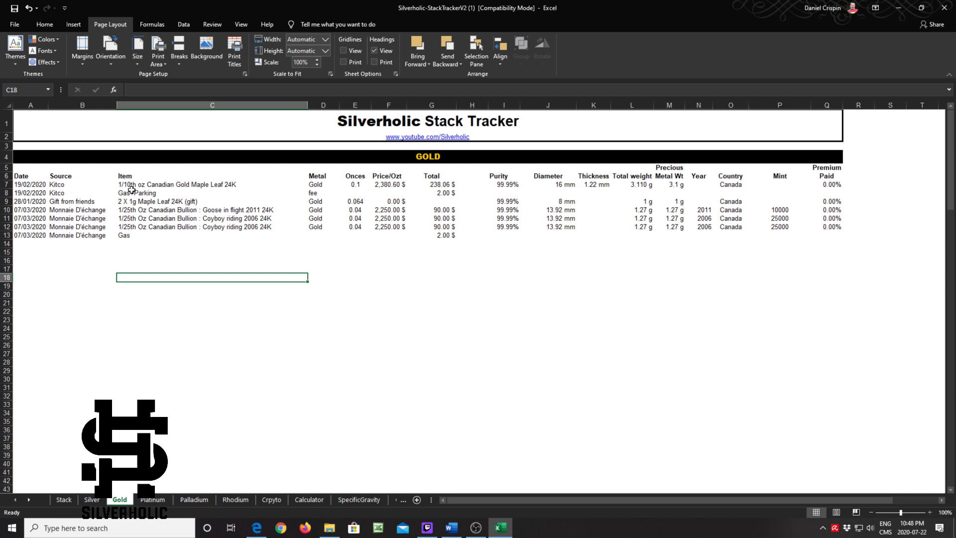
{"action": "left_click", "coordinate": [184, 203]}
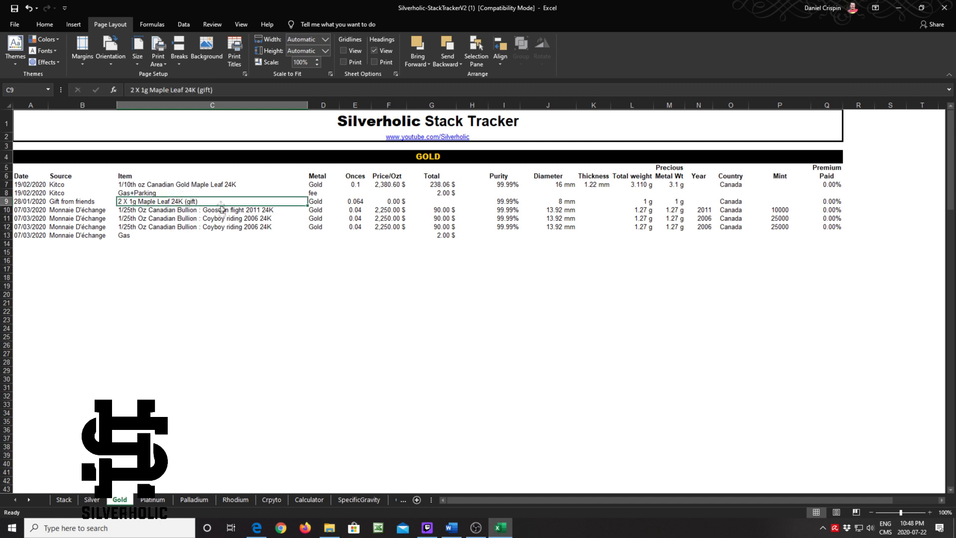
{"action": "left_click_drag", "start_coordinate": [836, 183], "coordinate": [844, 250]}
{"action": "left_click", "coordinate": [824, 261]}
{"action": "left_click_drag", "start_coordinate": [836, 185], "coordinate": [837, 227]}
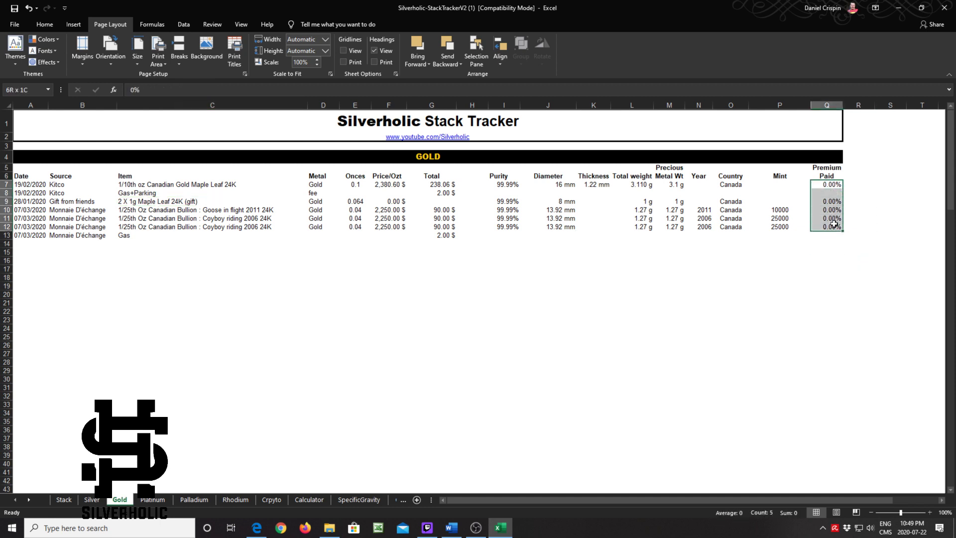
{"action": "left_click", "coordinate": [640, 285]}
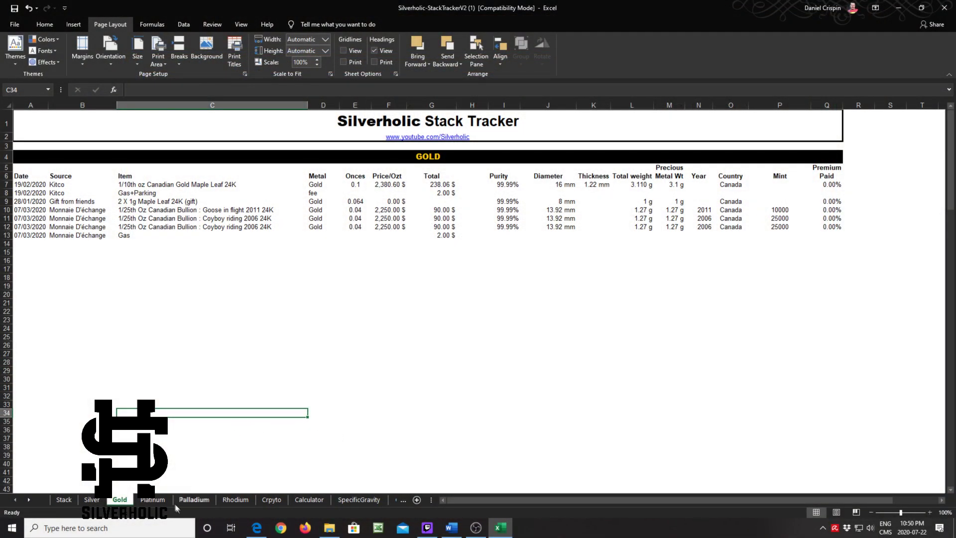
Open the Platinum sheet and examine its purchases, Totals row and stack summary.
{"action": "left_click", "coordinate": [151, 500]}
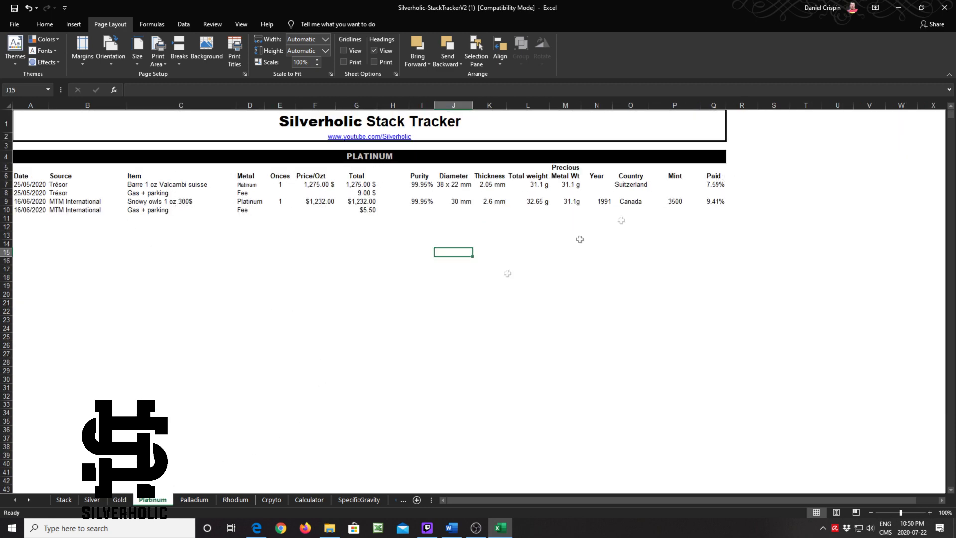
{"action": "scroll", "coordinate": [235, 359], "scroll_direction": "down", "scroll_amount": 9}
{"action": "scroll", "coordinate": [235, 359], "scroll_direction": "down", "scroll_amount": 20}
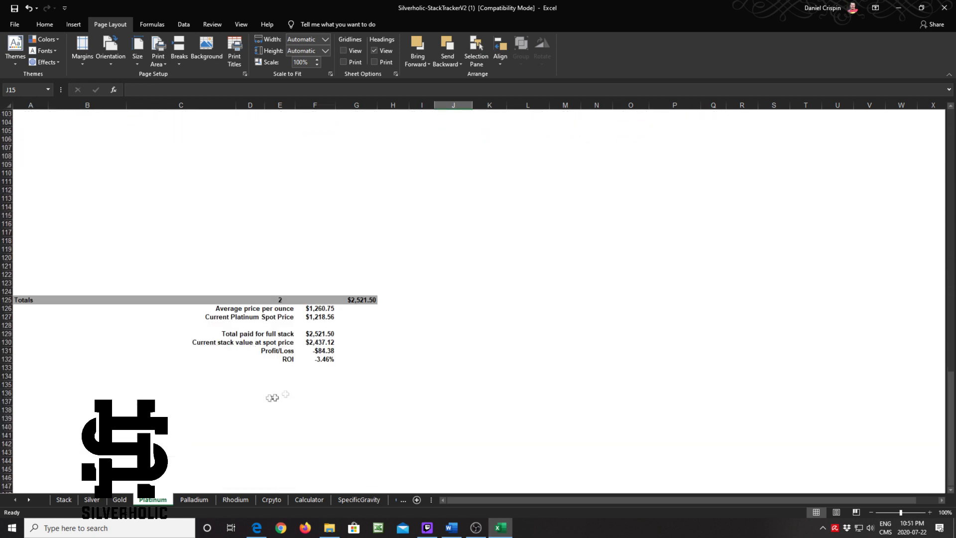
Open the Palladium sheet, examine its Totals row and stack summary, and inspect the ROI and Profit/Loss formulas.
{"action": "left_click", "coordinate": [194, 500]}
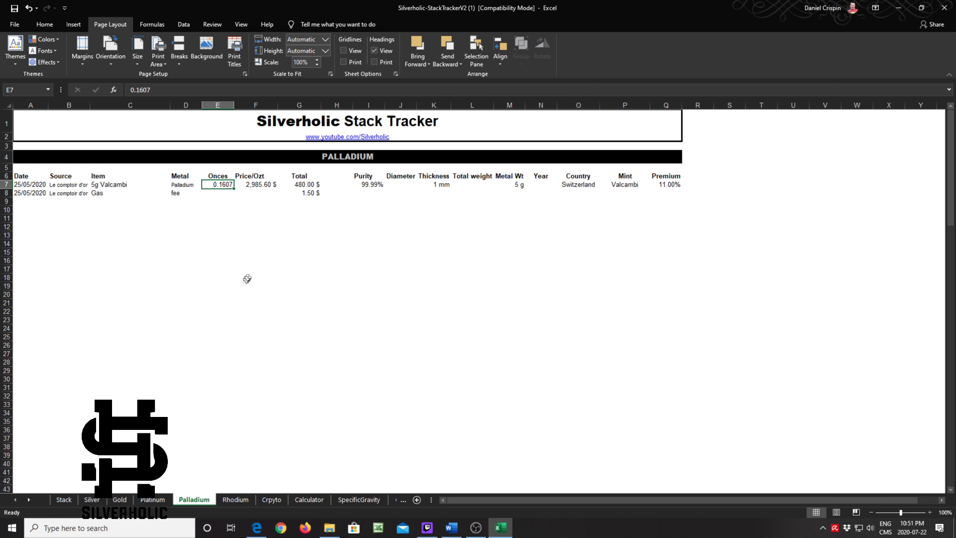
{"action": "scroll", "coordinate": [273, 241], "scroll_direction": "down", "scroll_amount": 18}
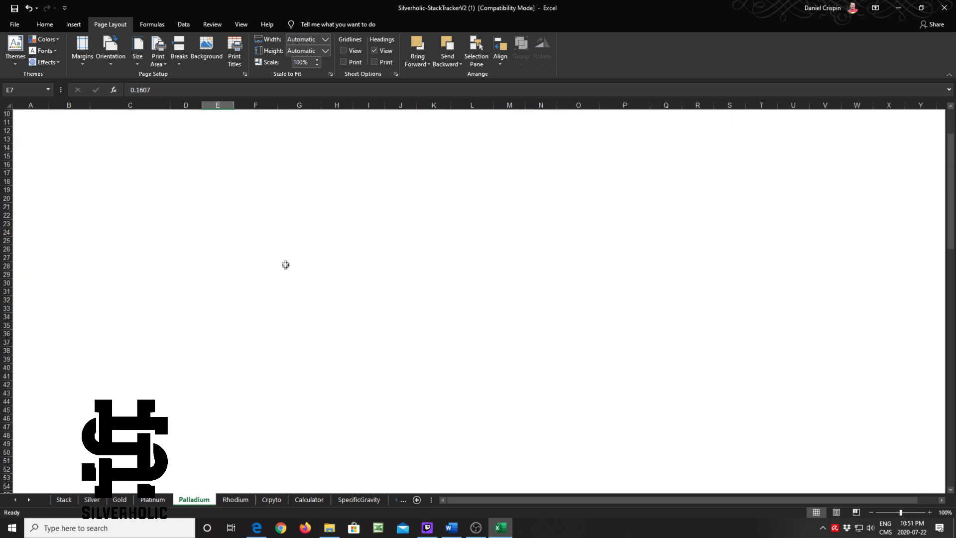
{"action": "scroll", "coordinate": [292, 295], "scroll_direction": "down", "scroll_amount": 20}
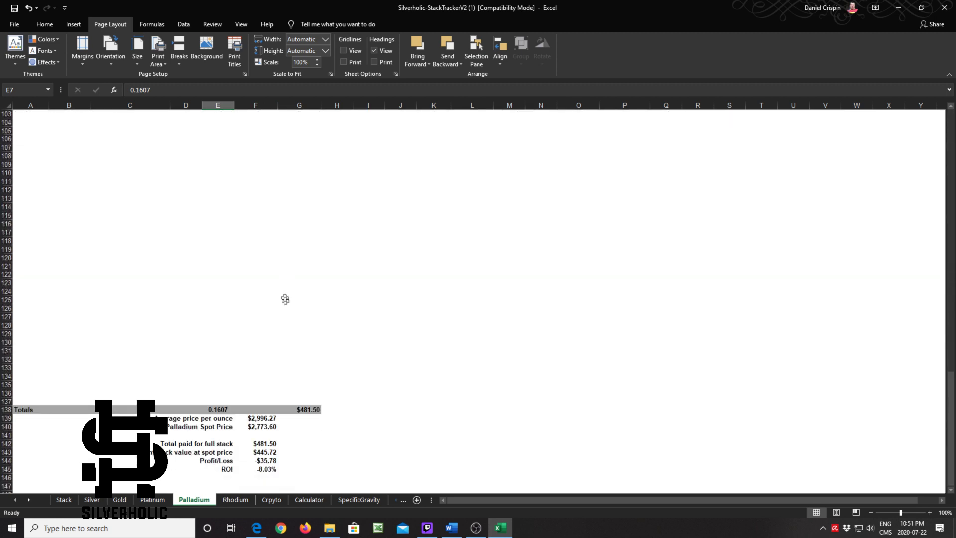
{"action": "left_click", "coordinate": [267, 375]}
{"action": "key", "text": "Up"}
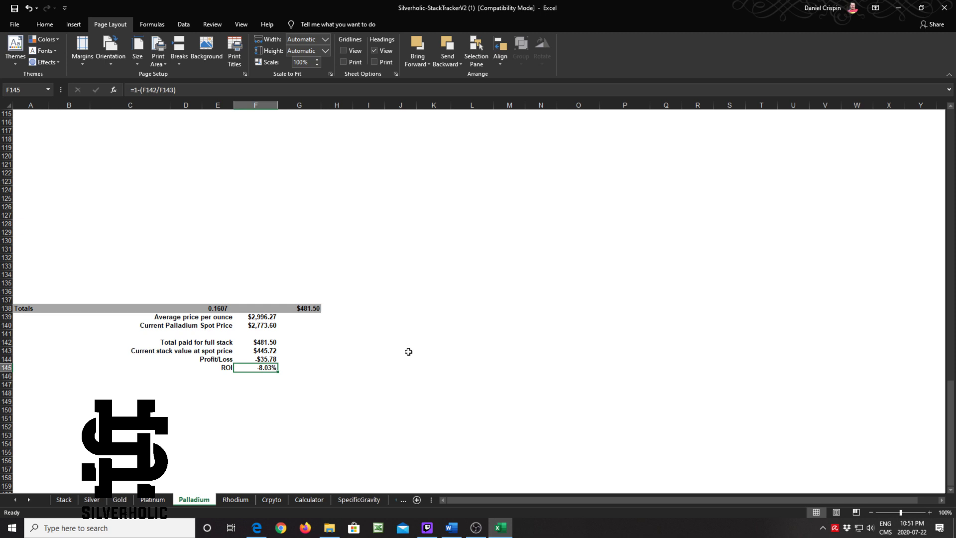
{"action": "key", "text": "Up"}
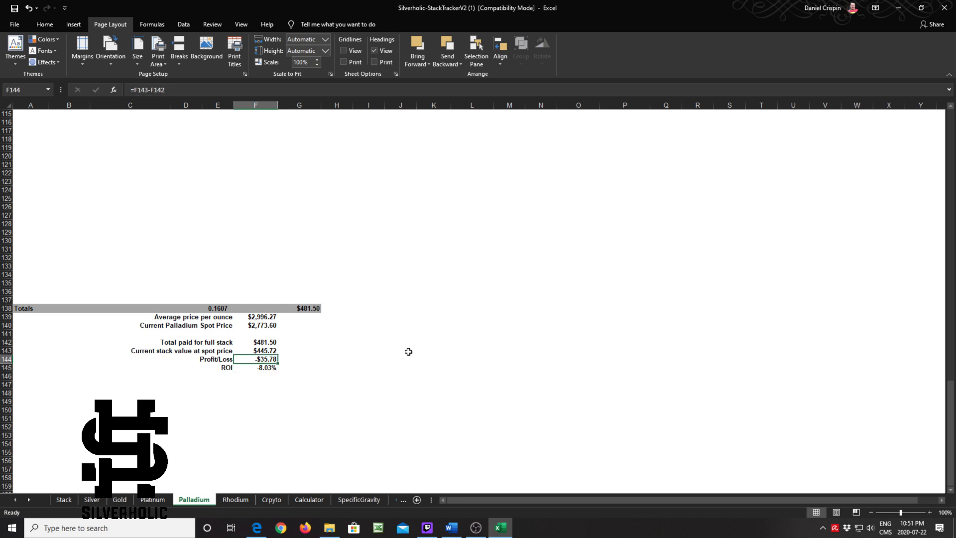
Review the formulas for total paid, current stack value, Profit/Loss and ROI in the Palladium summary, F142:F145.
{"action": "key", "text": "Up"}
{"action": "key", "text": "Up"}
{"action": "key", "text": "Up"}
{"action": "key", "text": "Down"}
{"action": "key", "text": "Down"}
{"action": "key", "text": "Down"}
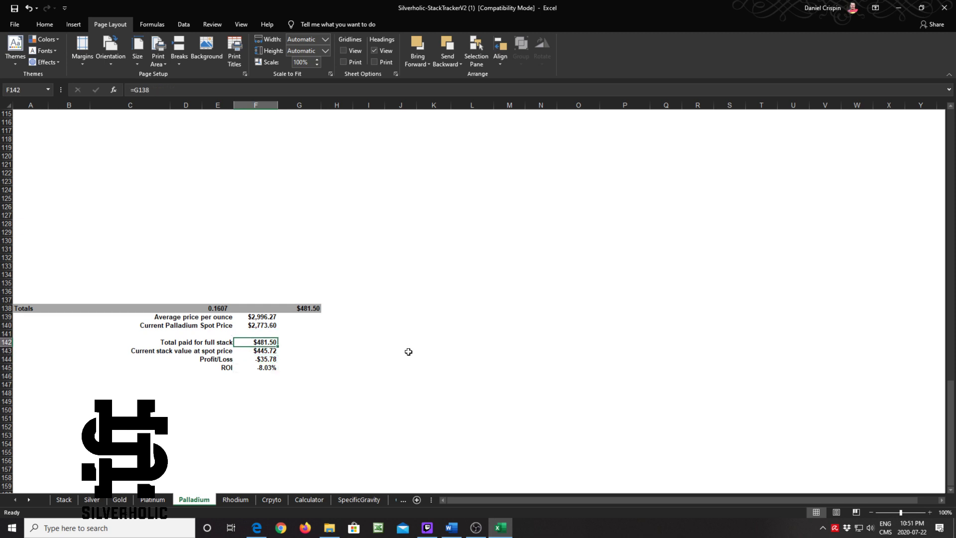
{"action": "key", "text": "Down"}
{"action": "key", "text": "Up"}
{"action": "key", "text": "Down"}
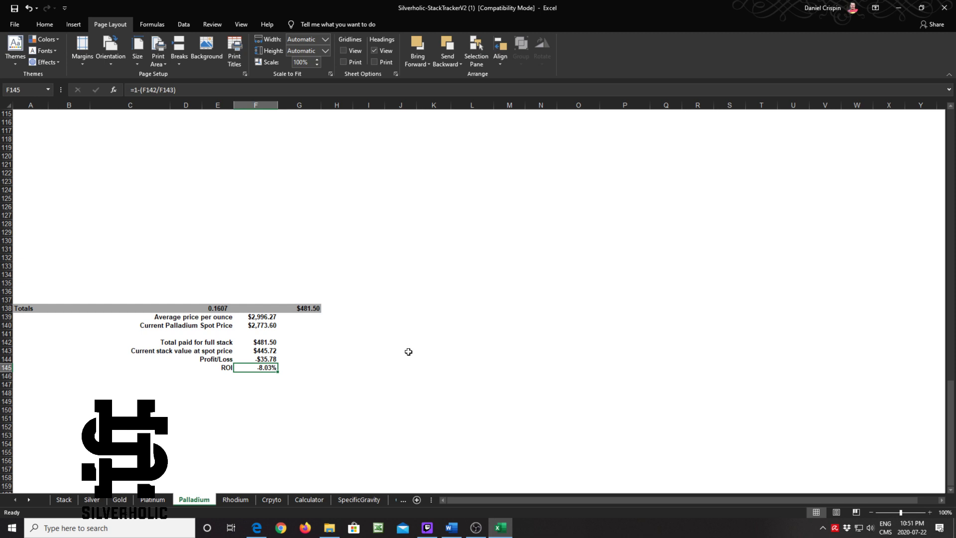
Open the Rhodium sheet and examine its heading and empty purchase columns.
{"action": "left_click", "coordinate": [236, 500]}
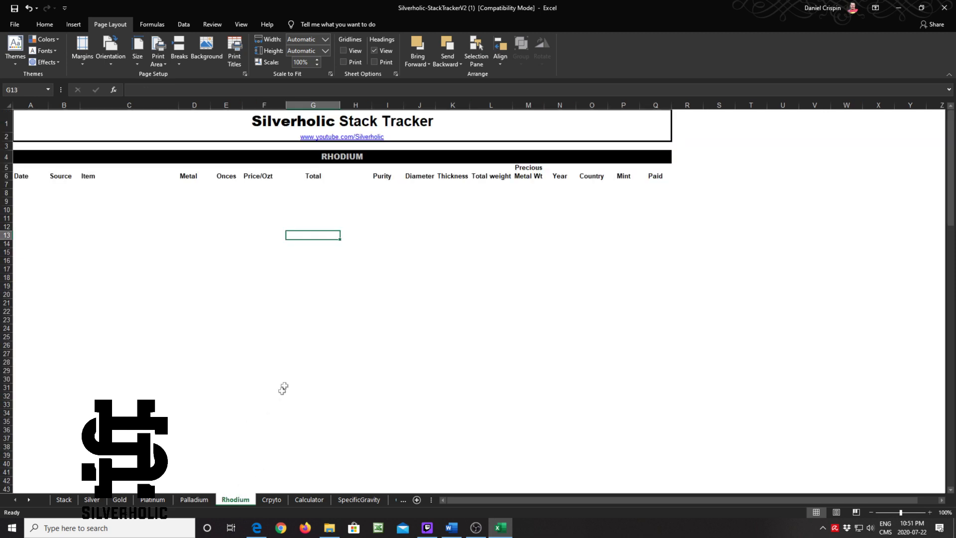
{"action": "left_click", "coordinate": [20, 188]}
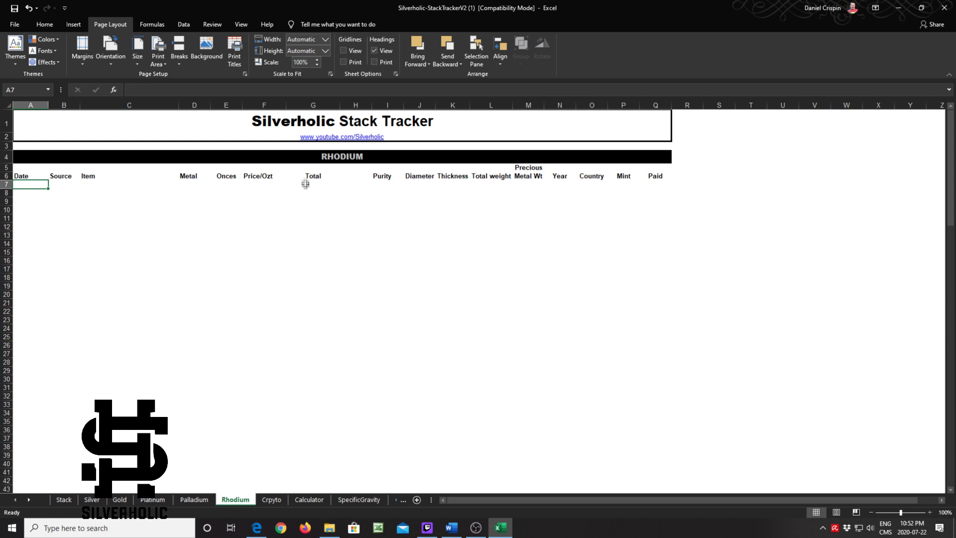
{"action": "left_click", "coordinate": [329, 157]}
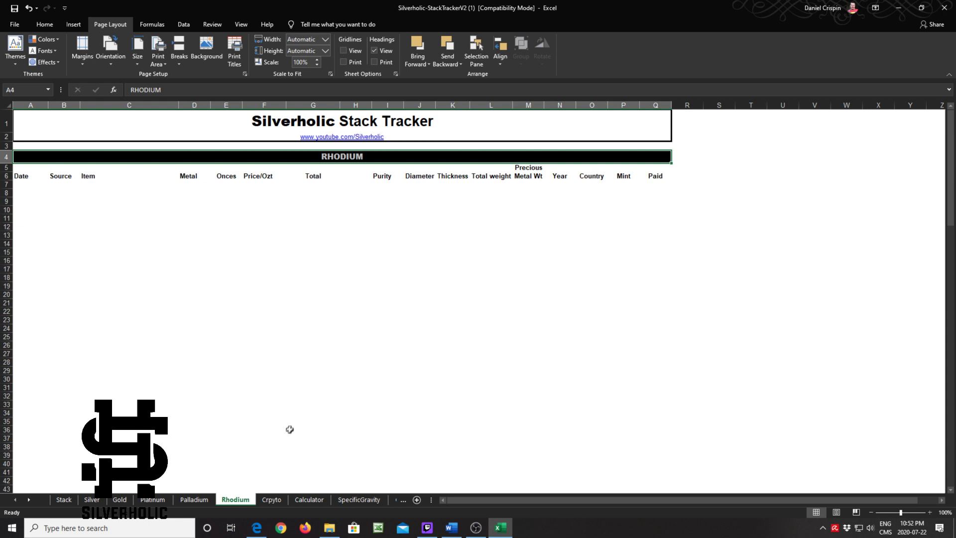
Open the Crpyto sheet and examine the Bitcoin purchases from Kraken and Binance beside the Ethereum table.
{"action": "left_click", "coordinate": [272, 499]}
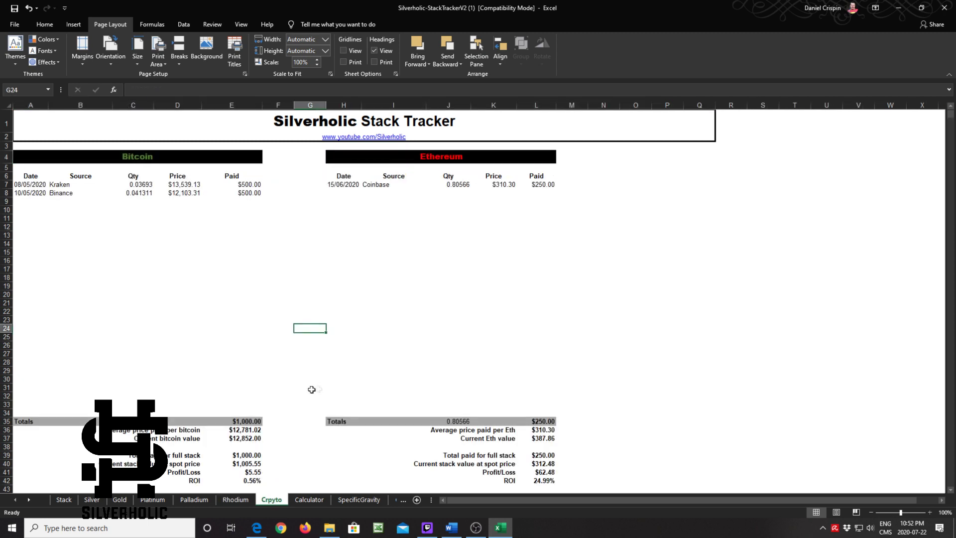
{"action": "left_click", "coordinate": [232, 302]}
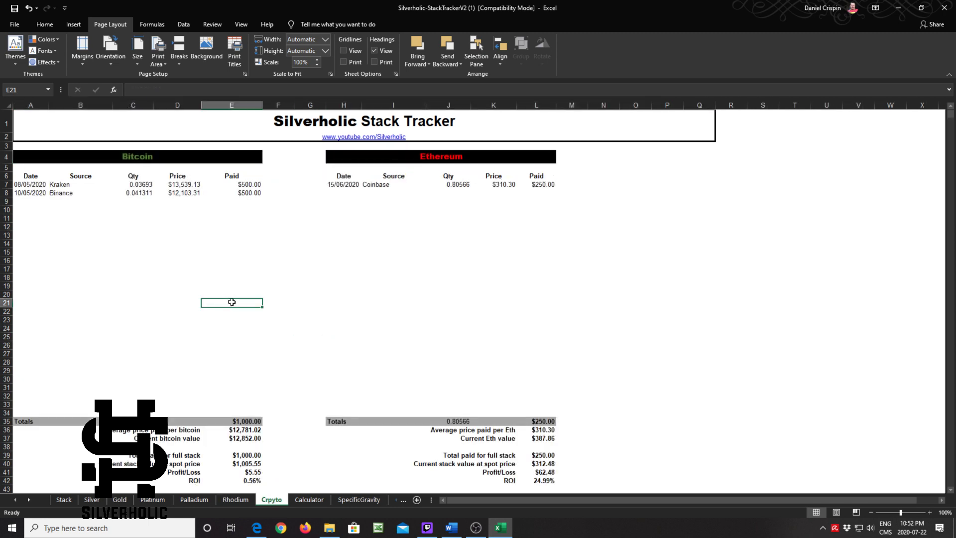
{"action": "left_click", "coordinate": [155, 219]}
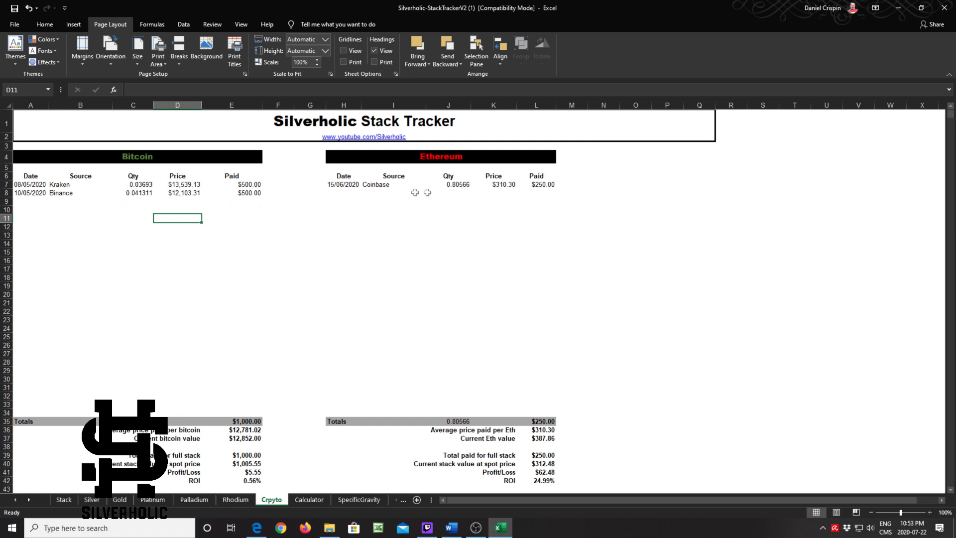
{"action": "left_click_drag", "start_coordinate": [239, 183], "coordinate": [183, 202]}
{"action": "left_click", "coordinate": [179, 235]}
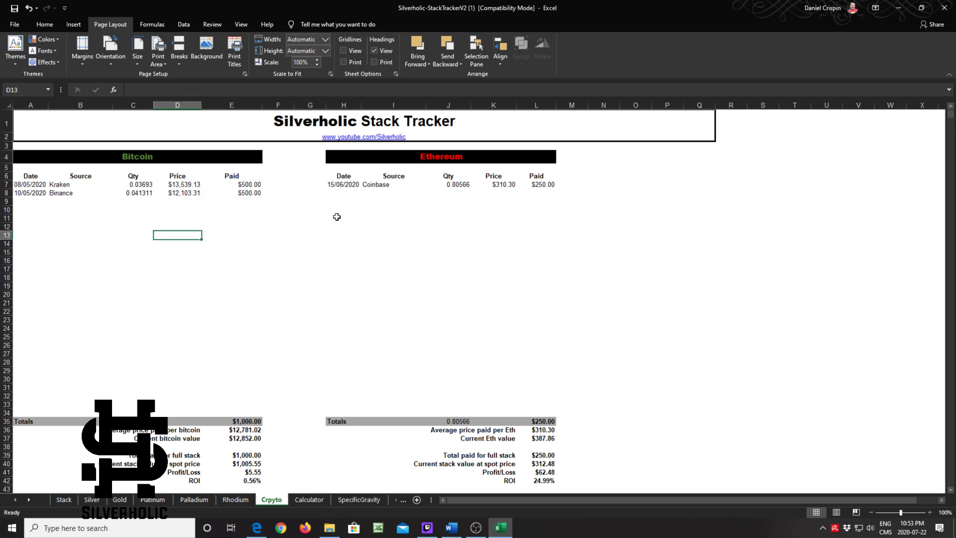
{"action": "left_click_drag", "start_coordinate": [245, 185], "coordinate": [32, 192]}
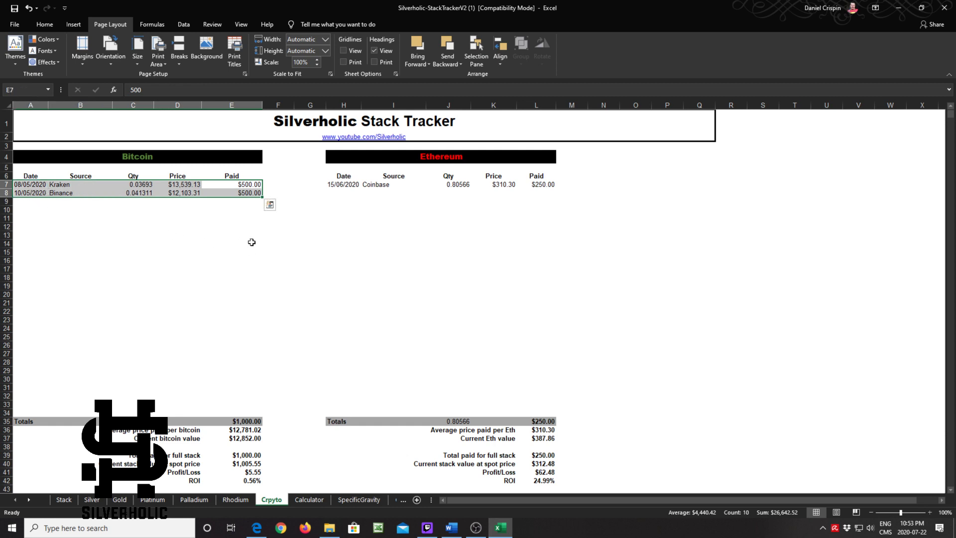
Inspect the Bitcoin ROI and Profit/Loss formulas, and view the portfolio summary on the Stack sheet.
{"action": "scroll", "coordinate": [228, 334], "scroll_direction": "down", "scroll_amount": 2}
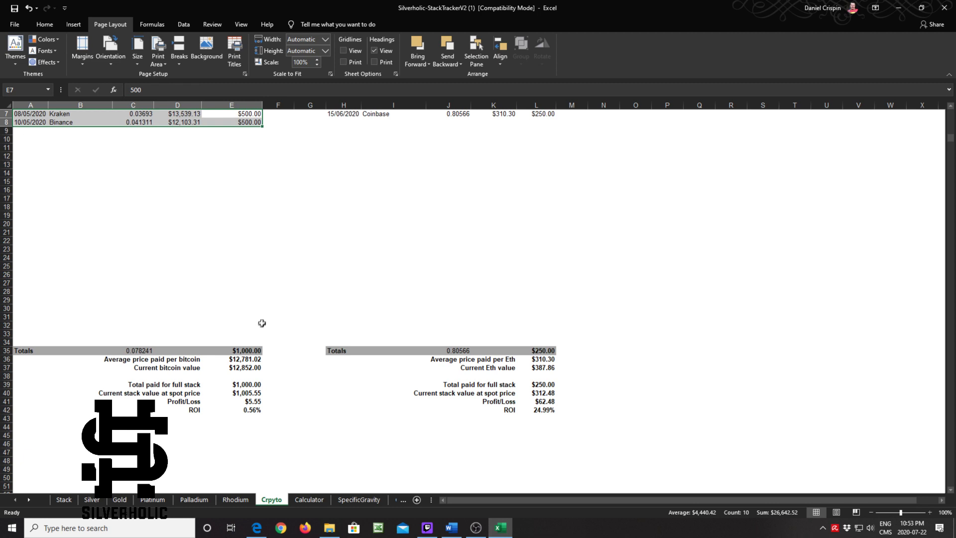
{"action": "left_click", "coordinate": [239, 410]}
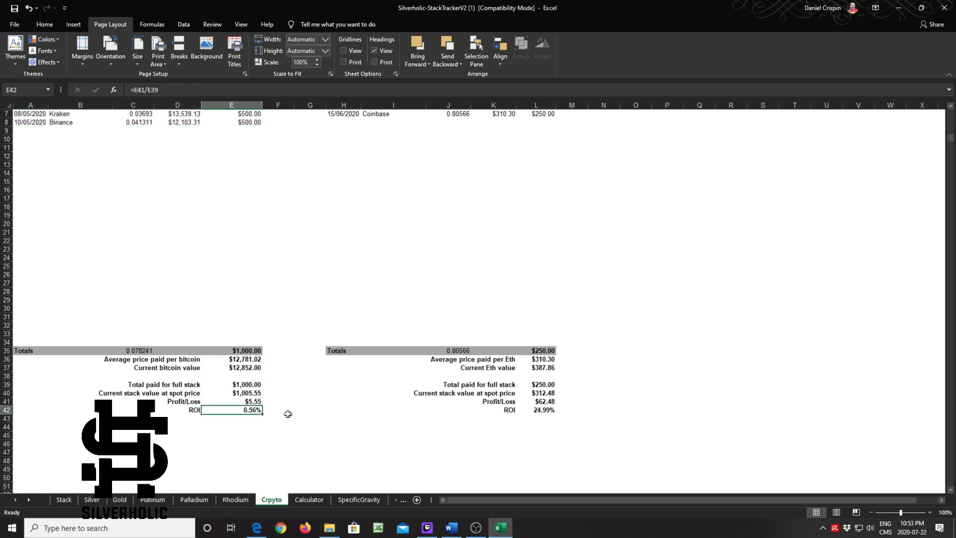
{"action": "left_click", "coordinate": [248, 402]}
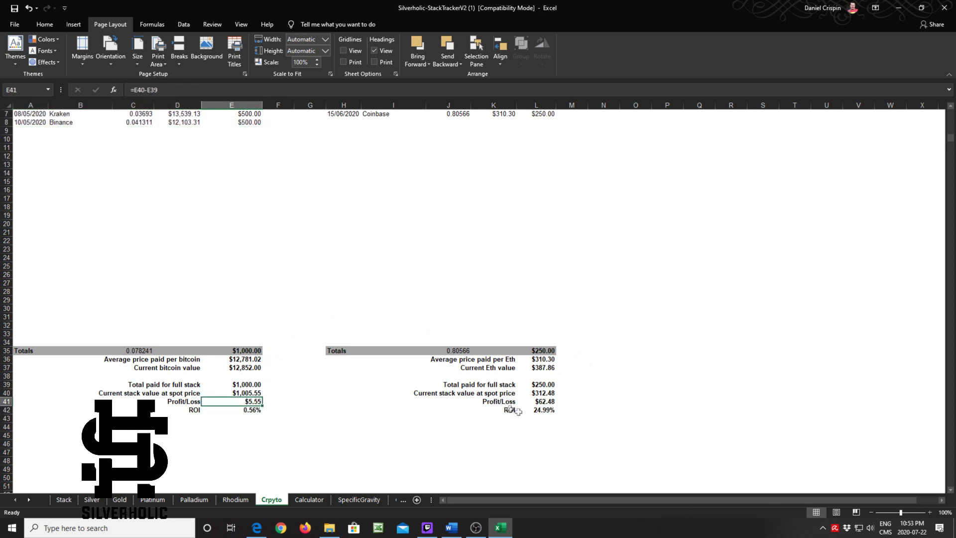
{"action": "scroll", "coordinate": [468, 289], "scroll_direction": "up", "scroll_amount": 2}
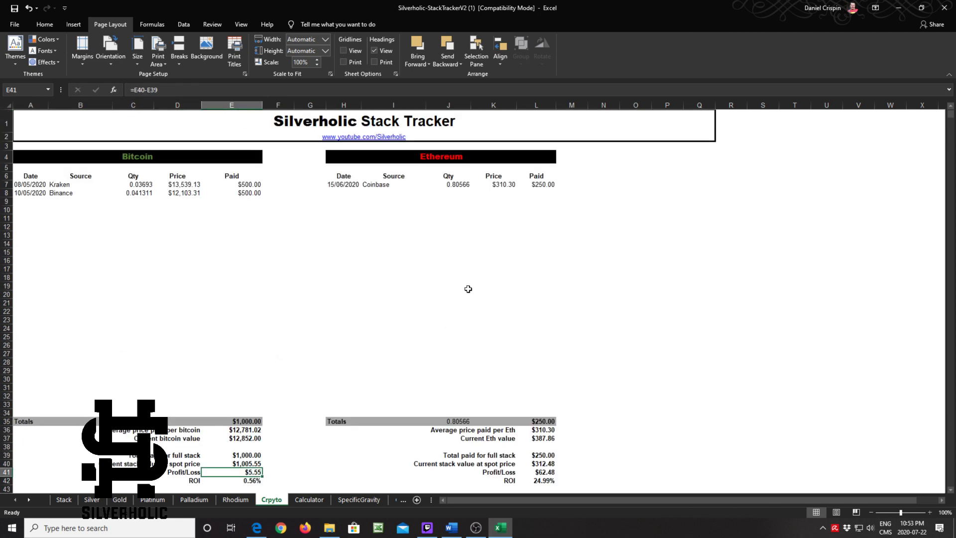
{"action": "left_click", "coordinate": [64, 499]}
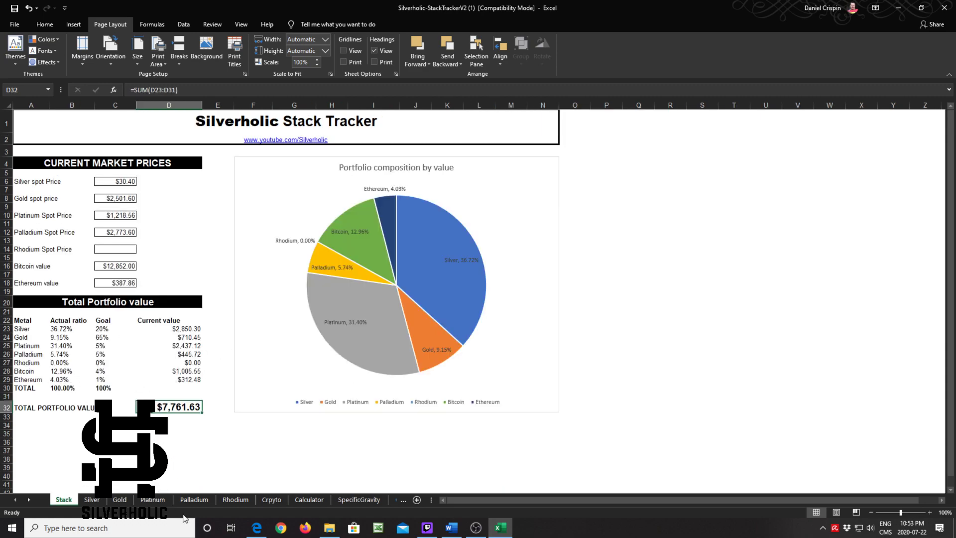
Open the Calculator sheet and examine its online dealer and Local Coin Shops price comparison sections.
{"action": "left_click", "coordinate": [167, 500]}
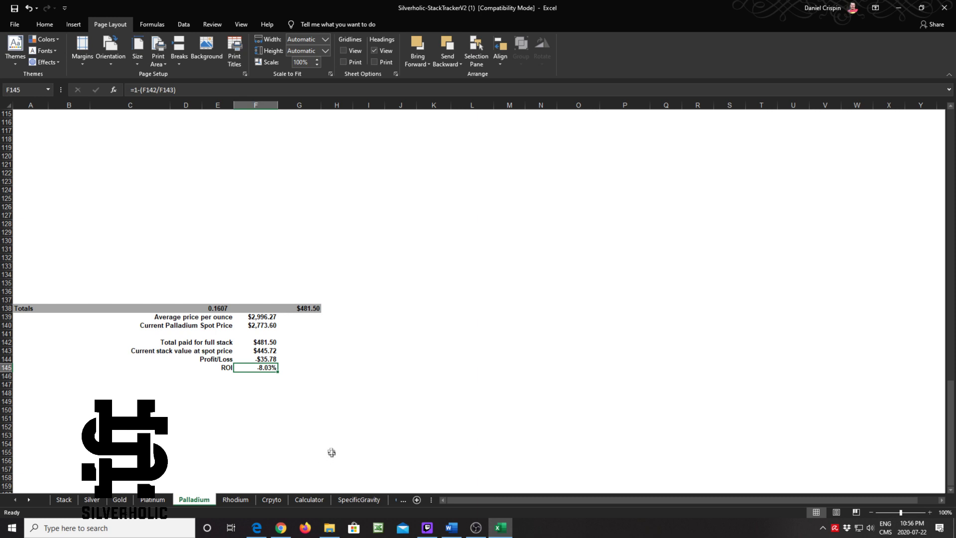
{"action": "left_click", "coordinate": [316, 502]}
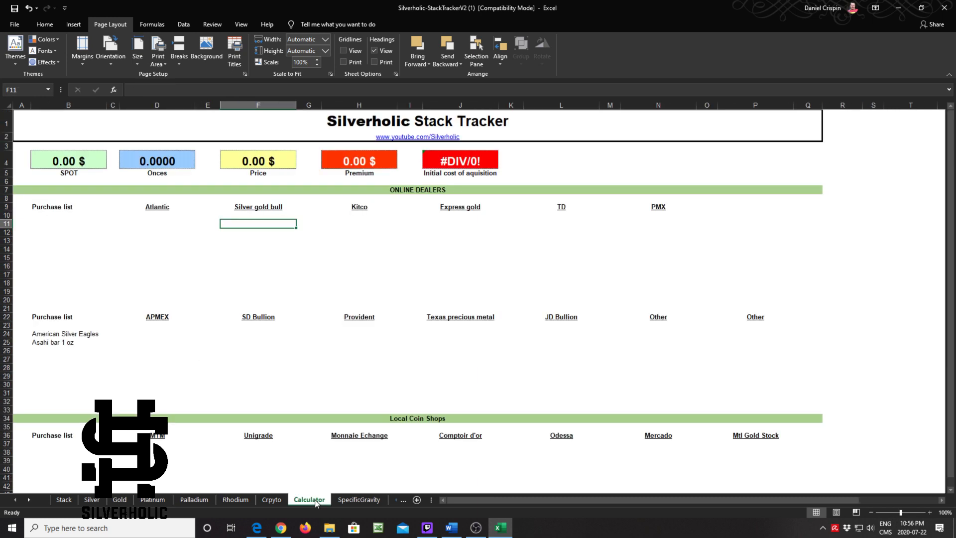
{"action": "left_click", "coordinate": [234, 283]}
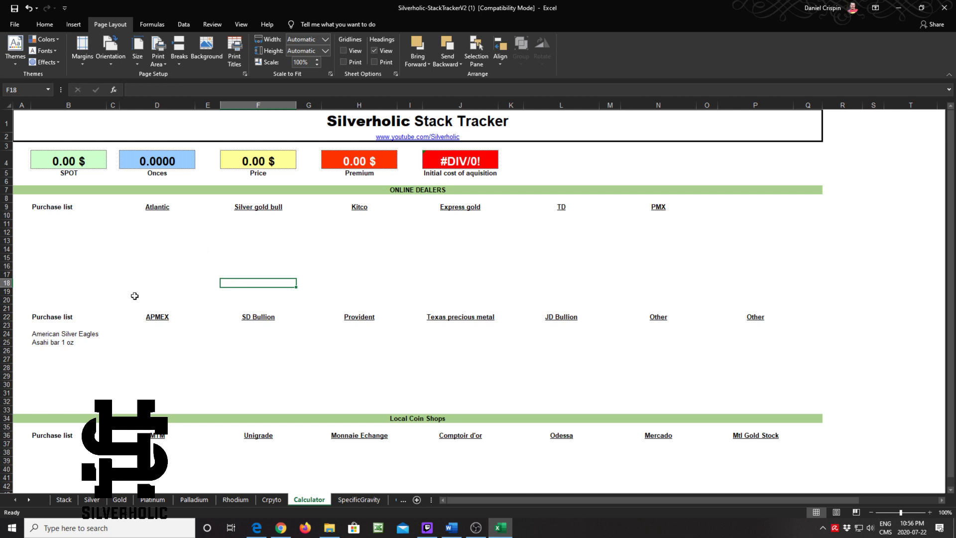
{"action": "scroll", "coordinate": [150, 289], "scroll_direction": "down", "scroll_amount": 4}
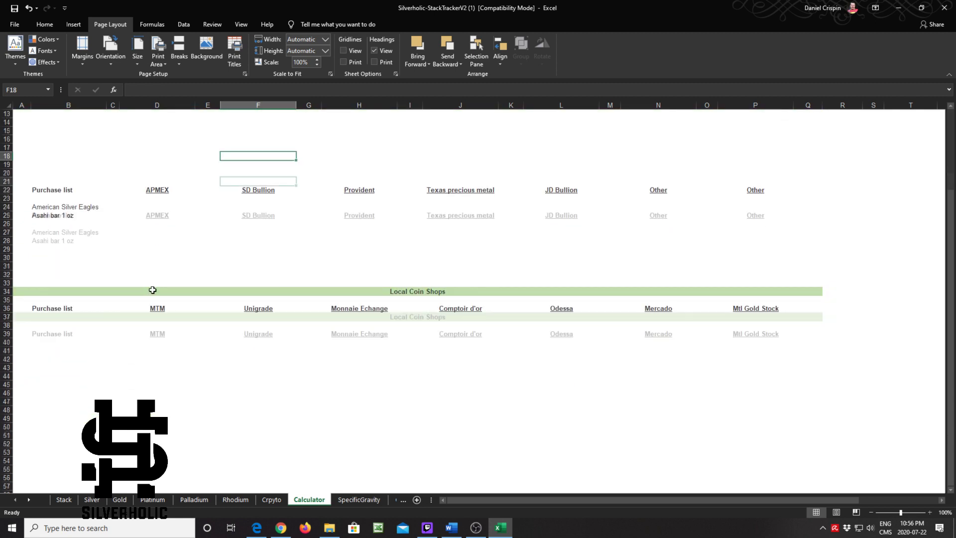
{"action": "scroll", "coordinate": [151, 289], "scroll_direction": "up", "scroll_amount": 4}
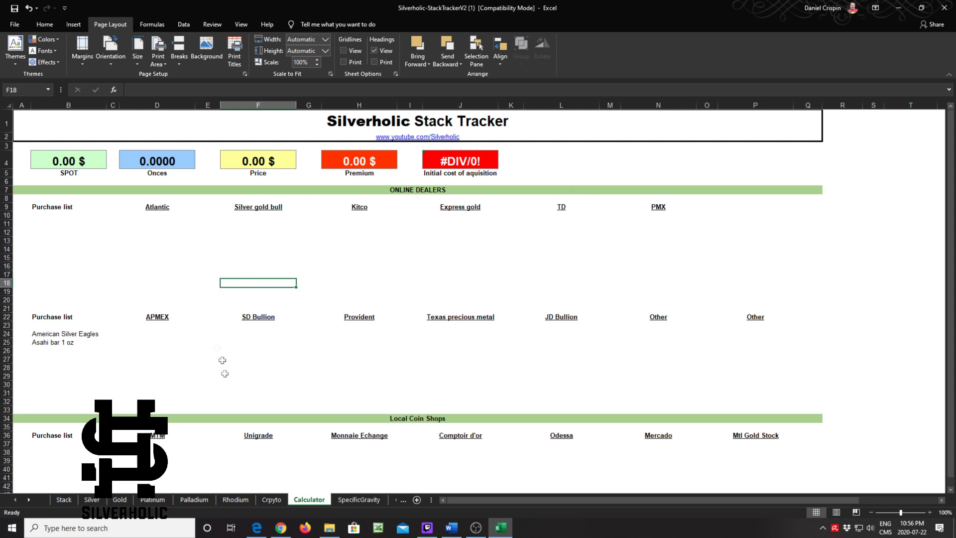
Rename the first Local Coin Shops heading, MTM in D36, as "Guy place".
{"action": "left_click", "coordinate": [154, 436]}
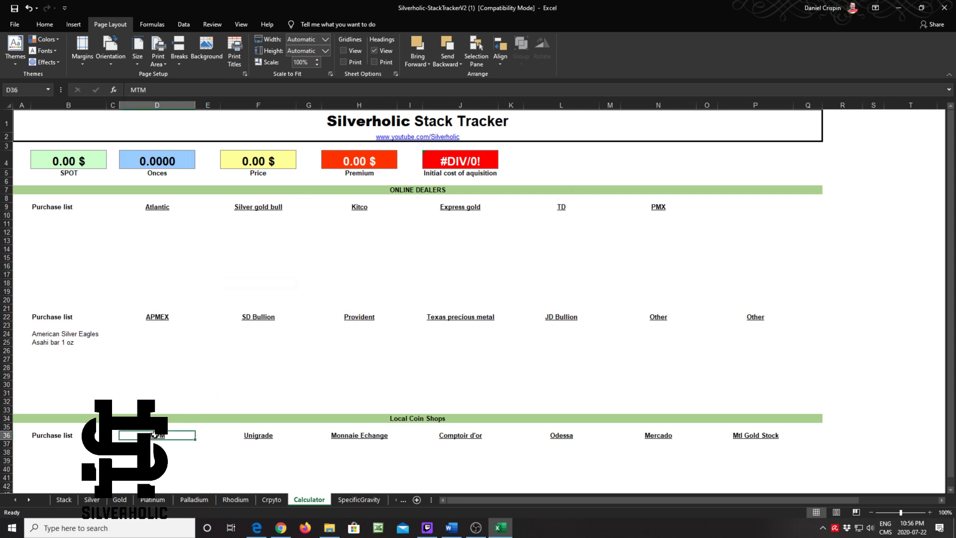
{"action": "type", "text": "Guy place"}
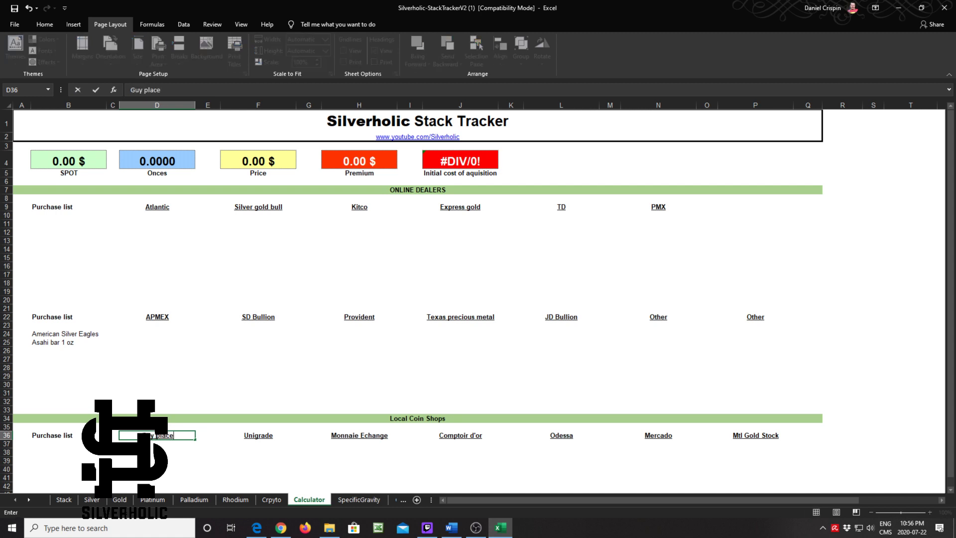
{"action": "key", "text": "Return"}
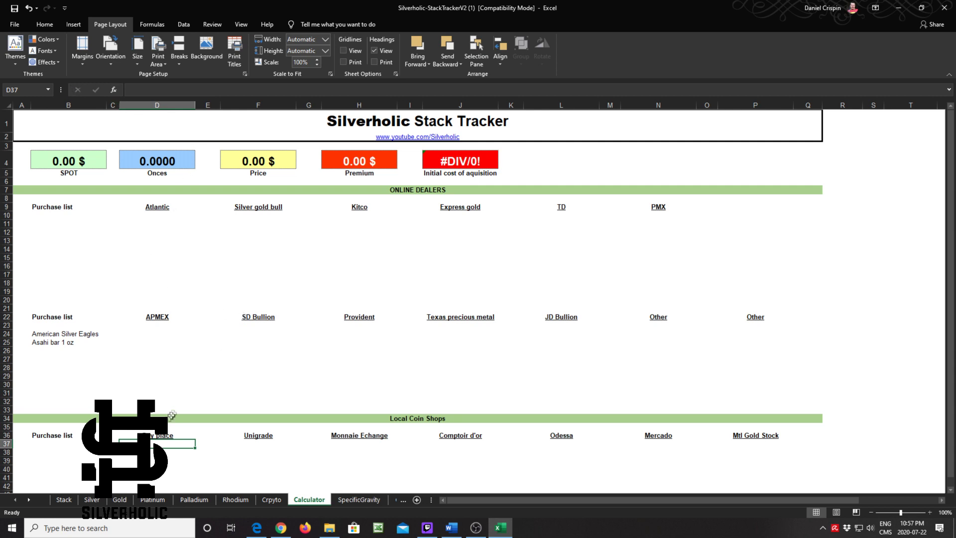
Add "Royal Canadian Mint 10 oz" to the purchase list in B26, below Asahi bar 1 oz.
{"action": "left_click", "coordinate": [149, 309]}
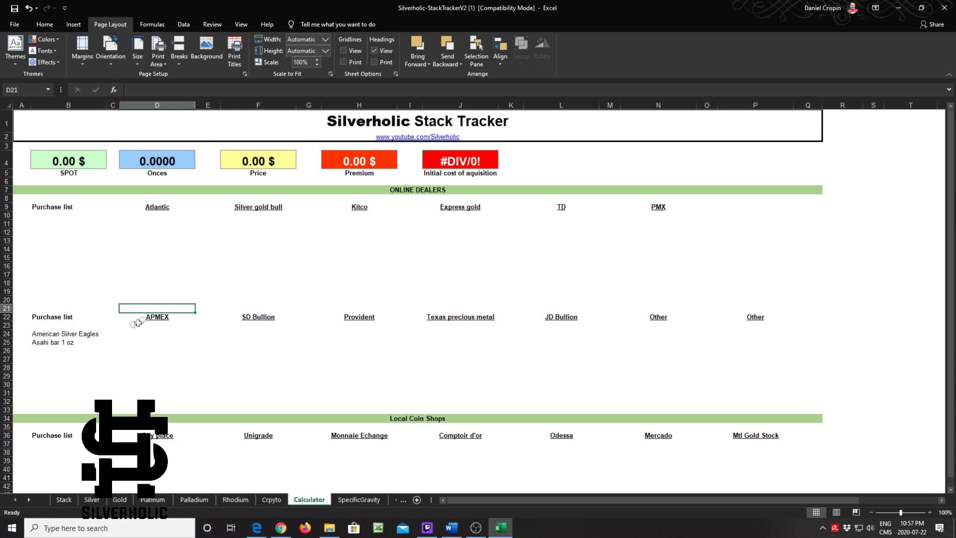
{"action": "left_click", "coordinate": [89, 257]}
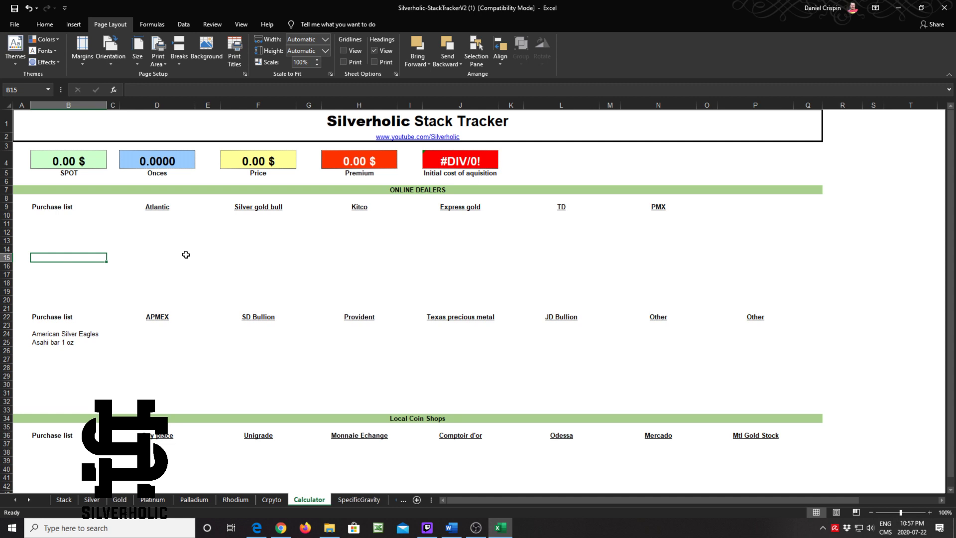
{"action": "left_click", "coordinate": [89, 377]}
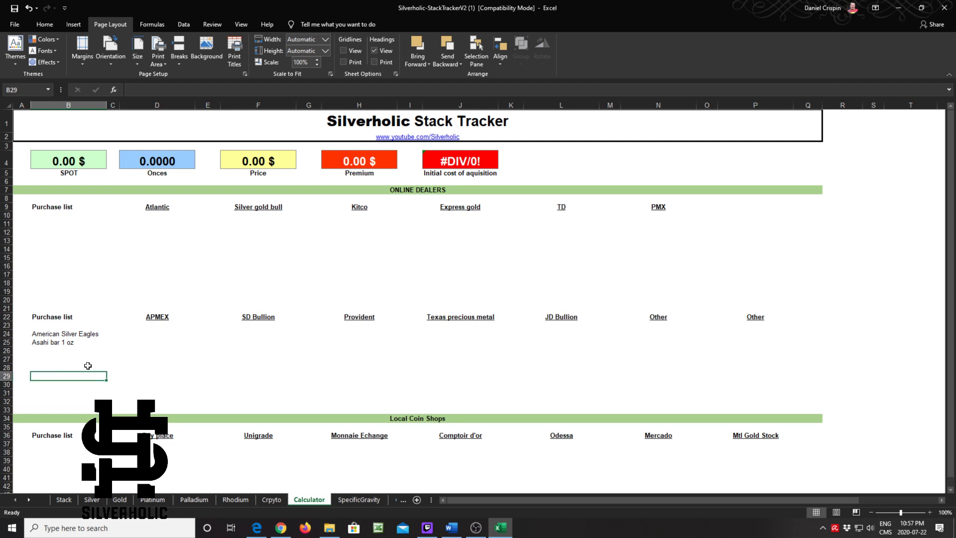
{"action": "left_click", "coordinate": [63, 334]}
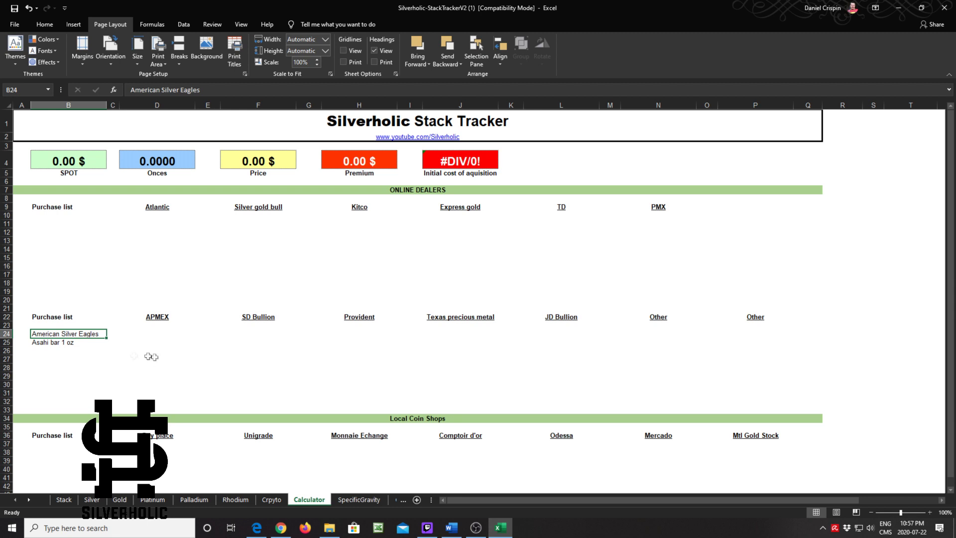
{"action": "left_click", "coordinate": [59, 350]}
{"action": "left_click", "coordinate": [45, 333]}
{"action": "left_click_drag", "start_coordinate": [56, 343], "coordinate": [56, 351]}
{"action": "left_click", "coordinate": [56, 352]}
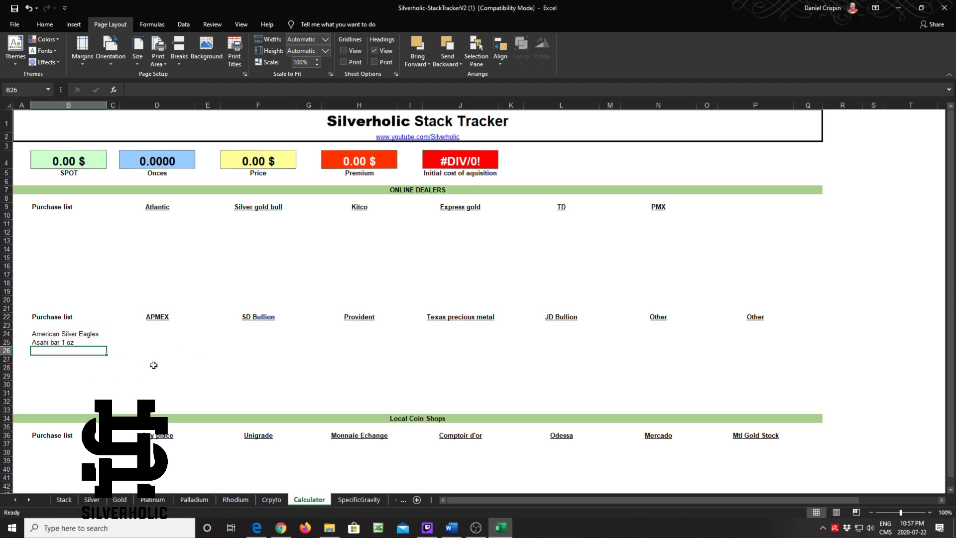
{"action": "type", "text": "Ro"}
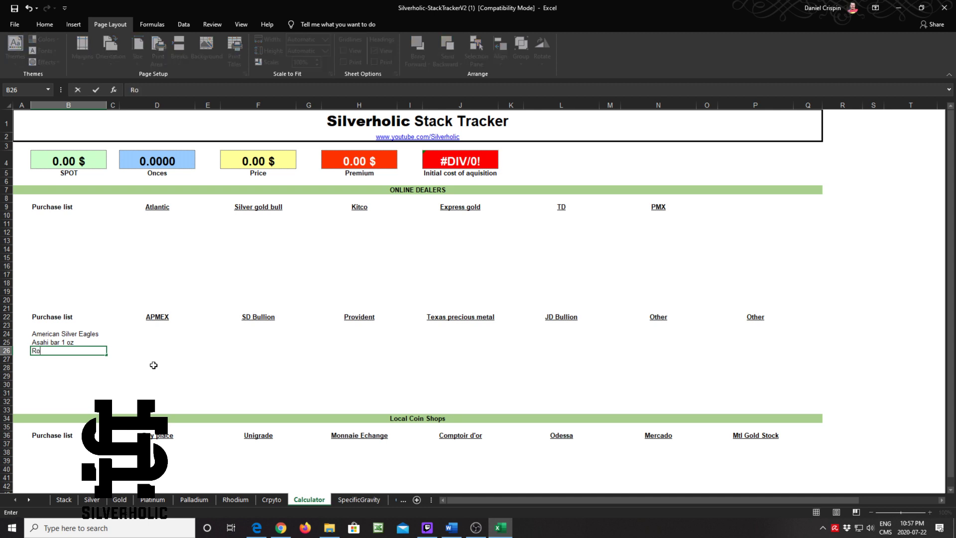
{"action": "type", "text": "yal Canadian Mint 10 oz"}
{"action": "key", "text": "Return"}
Enter 28 as the APMEX price for American Silver Eagles in D24.
{"action": "key", "text": "Up"}
{"action": "key", "text": "Up"}
{"action": "key", "text": "Up"}
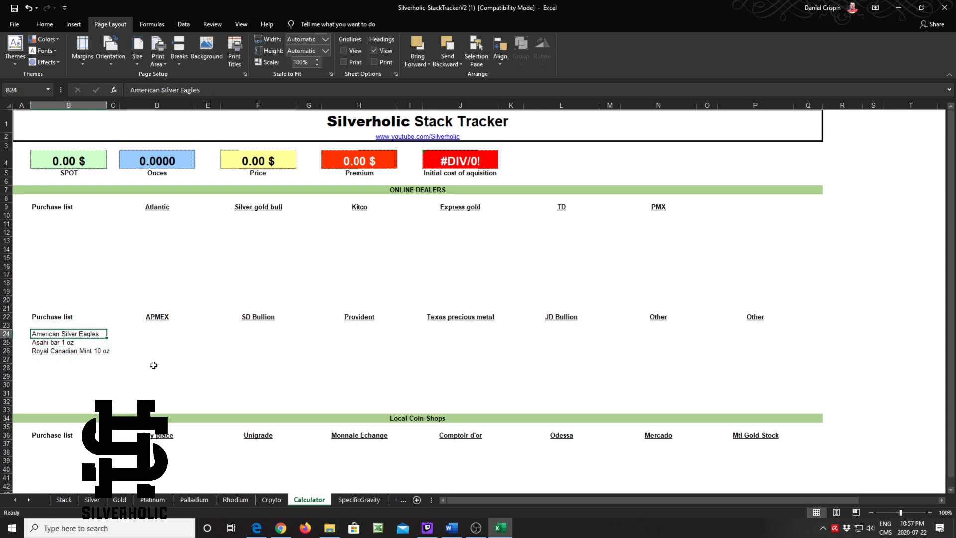
{"action": "key", "text": "Right"}
{"action": "key", "text": "Right"}
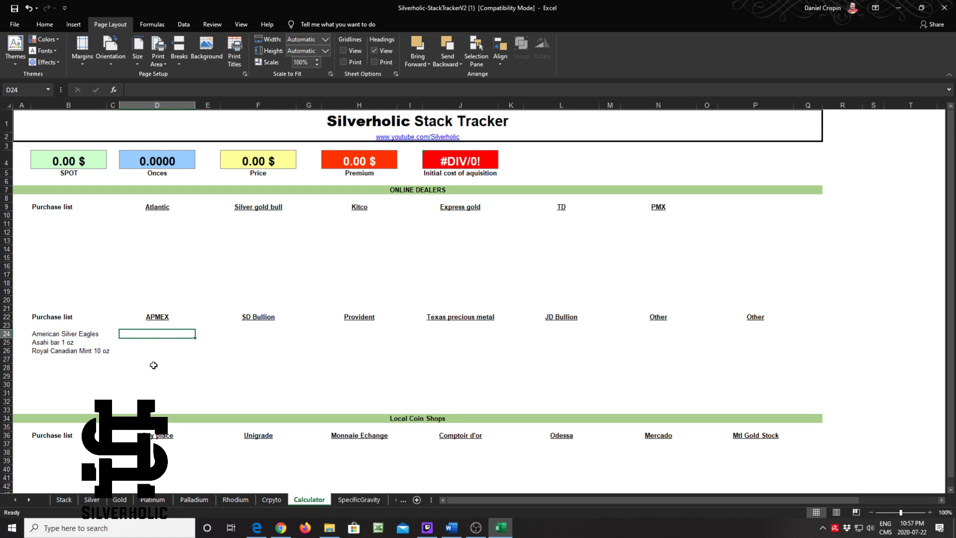
{"action": "left_click", "coordinate": [159, 315]}
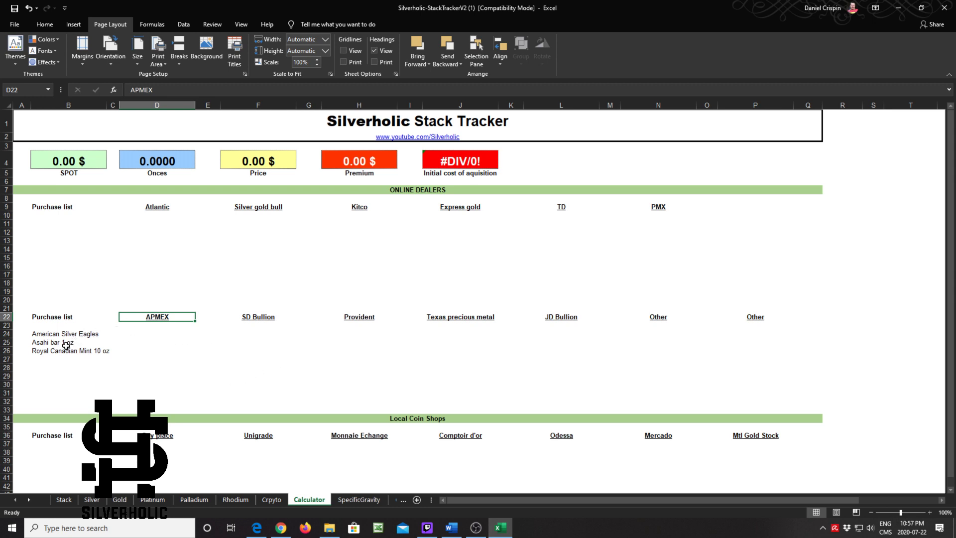
{"action": "left_click", "coordinate": [146, 332]}
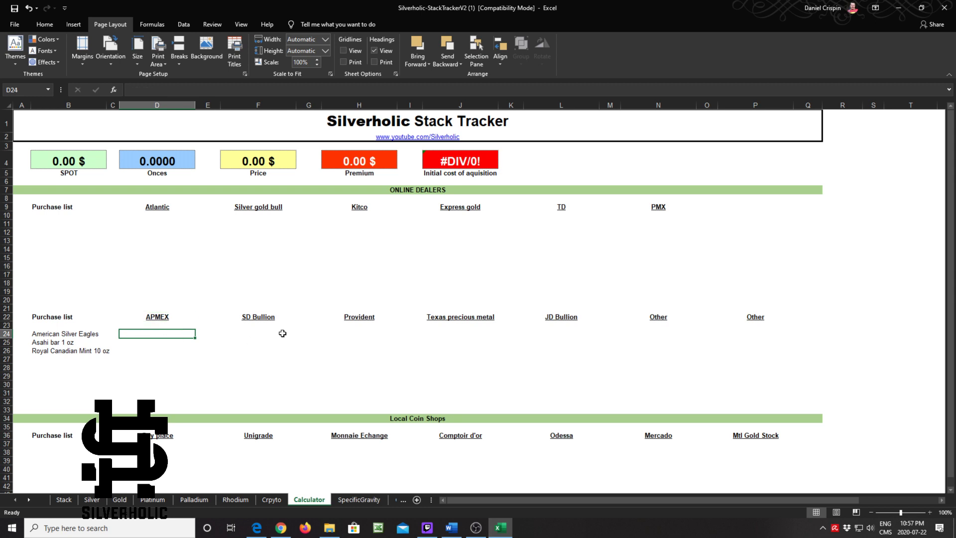
{"action": "type", "text": "28"}
{"action": "key", "text": "Return"}
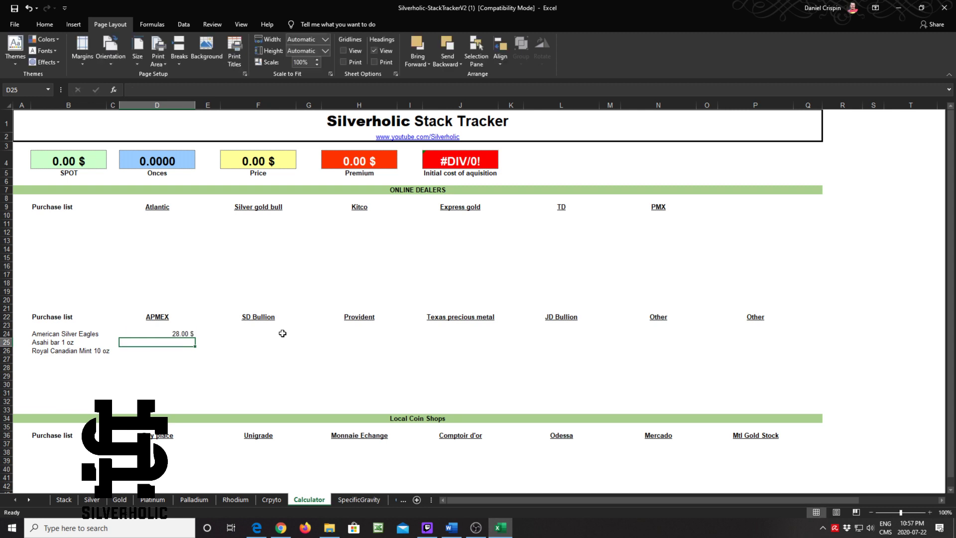
Enter the APMEX prices 27 for Asahi bar 1 oz in D25 and 265 for Royal Canadian Mint 10 oz in D26.
{"action": "key", "text": "Right"}
{"action": "key", "text": "Up"}
{"action": "key", "text": "Down"}
{"action": "key", "text": "Left"}
{"action": "type", "text": "2"}
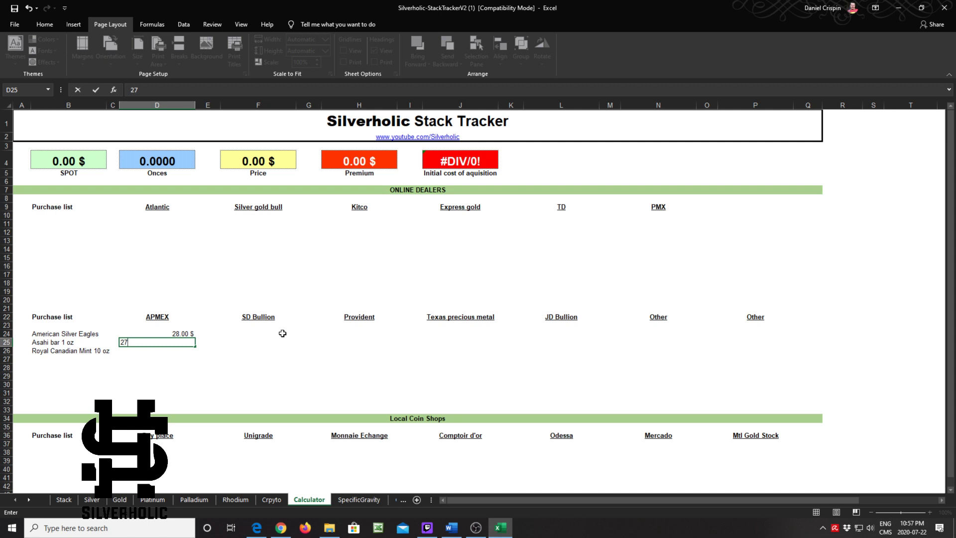
{"action": "type", "text": "7"}
{"action": "key", "text": "Return"}
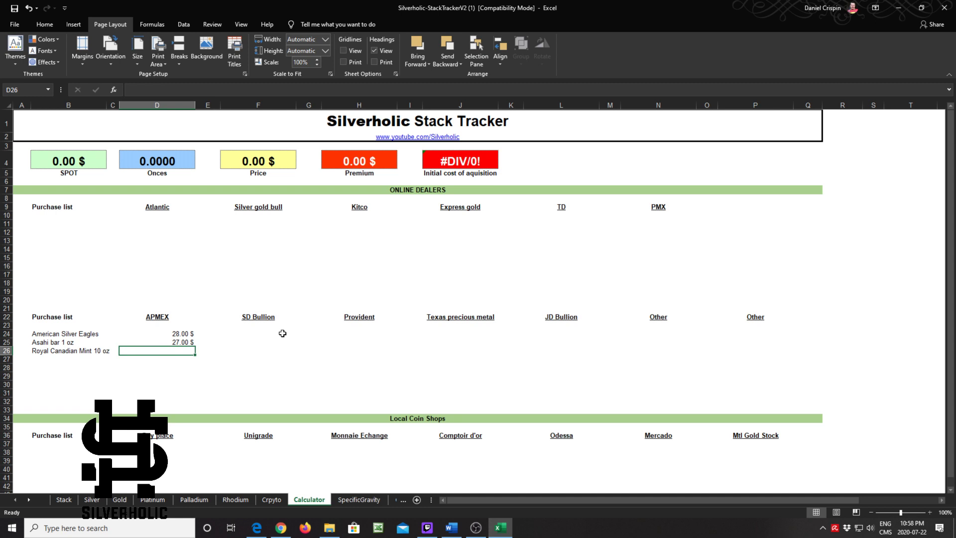
{"action": "type", "text": "265"}
{"action": "key", "text": "Return"}
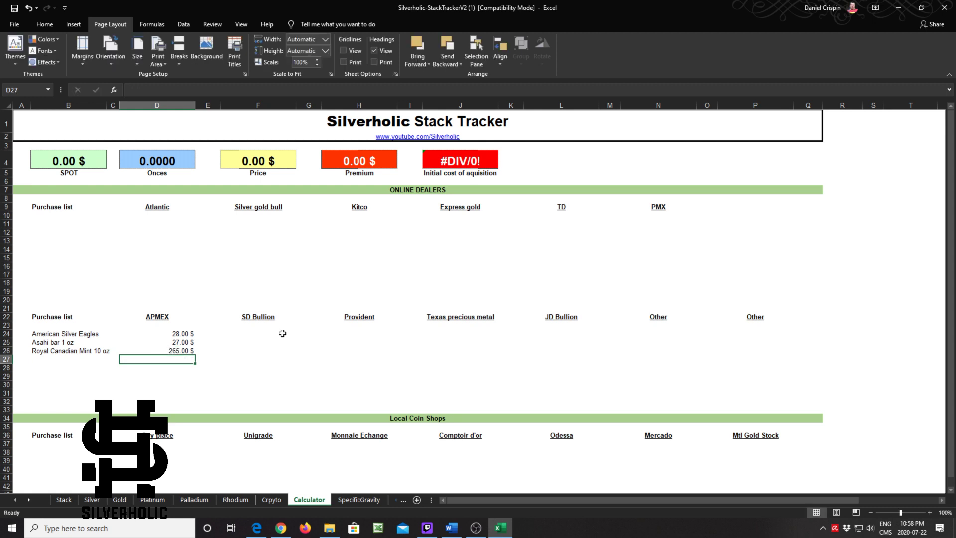
Enter 27.50 as the SD Bullion price for American Silver Eagles in F24.
{"action": "key", "text": "Right"}
{"action": "key", "text": "Right"}
{"action": "key", "text": "Up"}
{"action": "key", "text": "Up"}
{"action": "key", "text": "Up"}
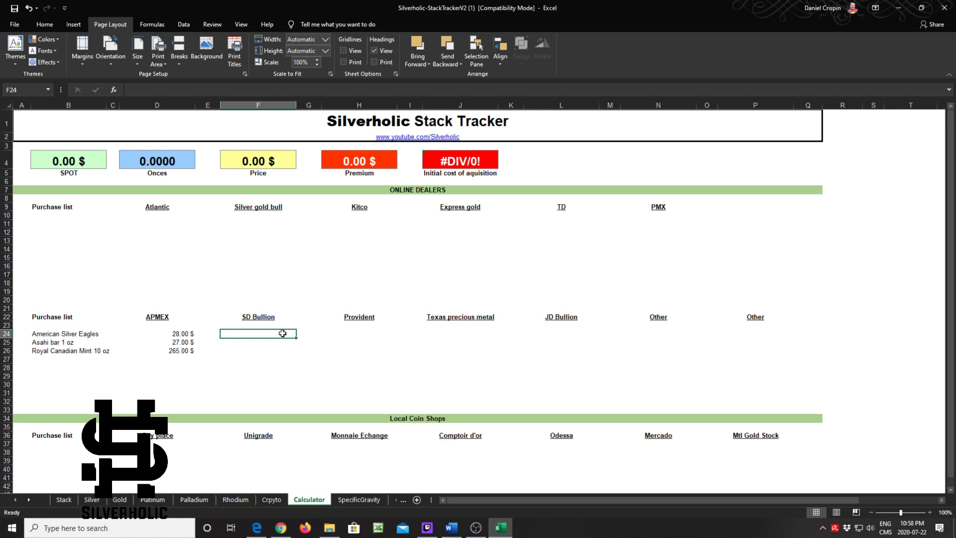
{"action": "type", "text": "275"}
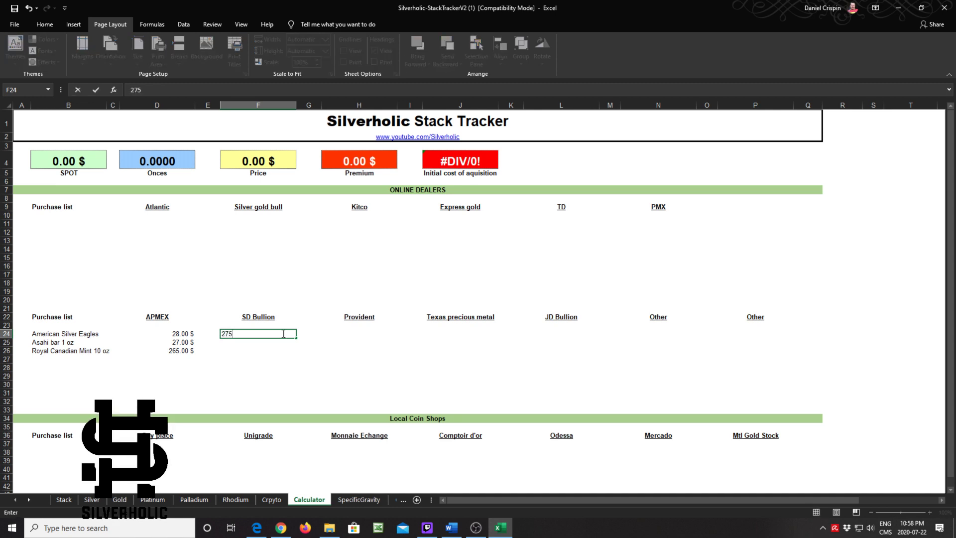
{"action": "key", "text": "Return"}
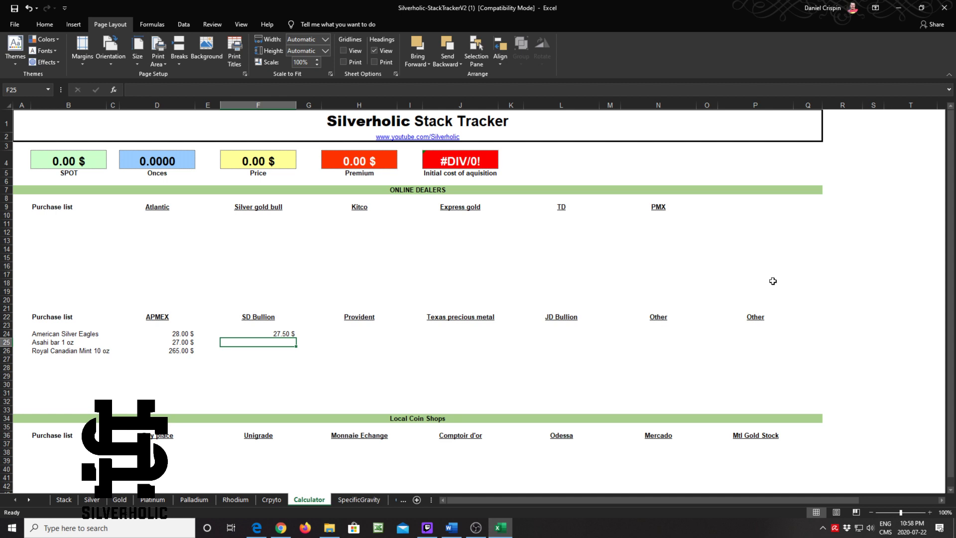
Add "Johnson Mattey 1 oz" to the purchase list in B27, below Royal Canadian Mint 10 oz.
{"action": "key", "text": "Down"}
{"action": "key", "text": "Down"}
{"action": "key", "text": "Left"}
{"action": "key", "text": "Left"}
{"action": "key", "text": "Left"}
{"action": "key", "text": "Left"}
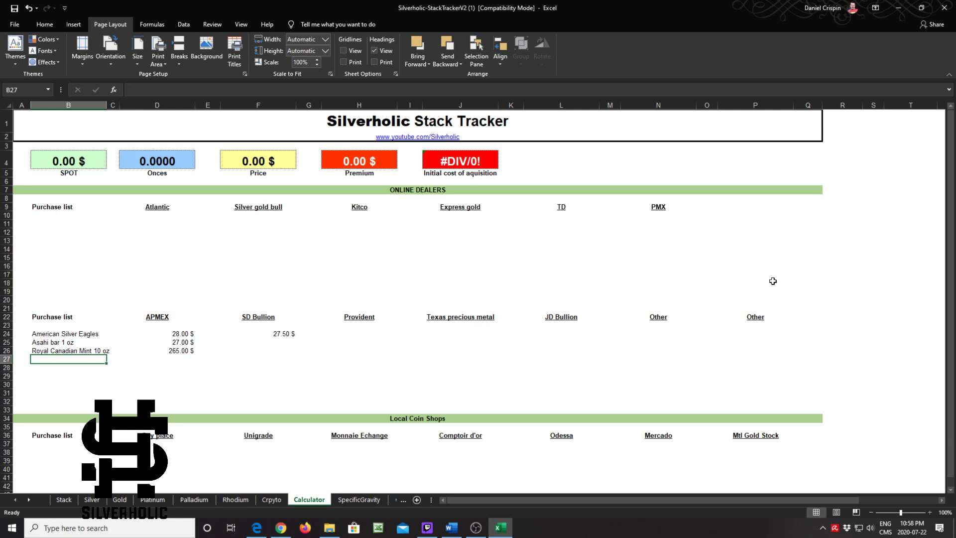
{"action": "type", "text": "J"}
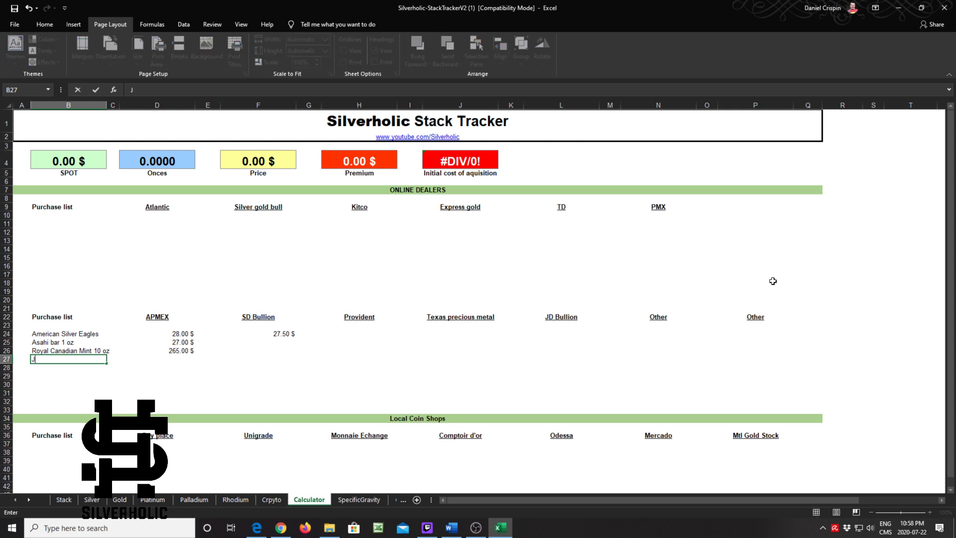
{"action": "type", "text": "ohnson Ma"}
Enter 26.50 as the SD Bullion price for Johnson Mattey 1 oz in F27.
{"action": "key", "text": "Tab"}
{"action": "key", "text": "Tab"}
{"action": "key", "text": "Tab"}
{"action": "key", "text": "Tab"}
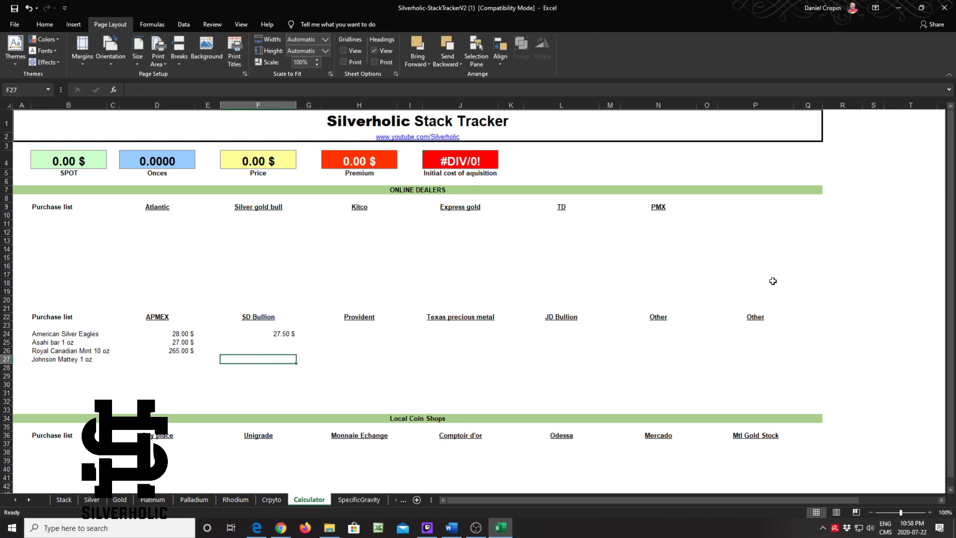
{"action": "type", "text": "26.50"}
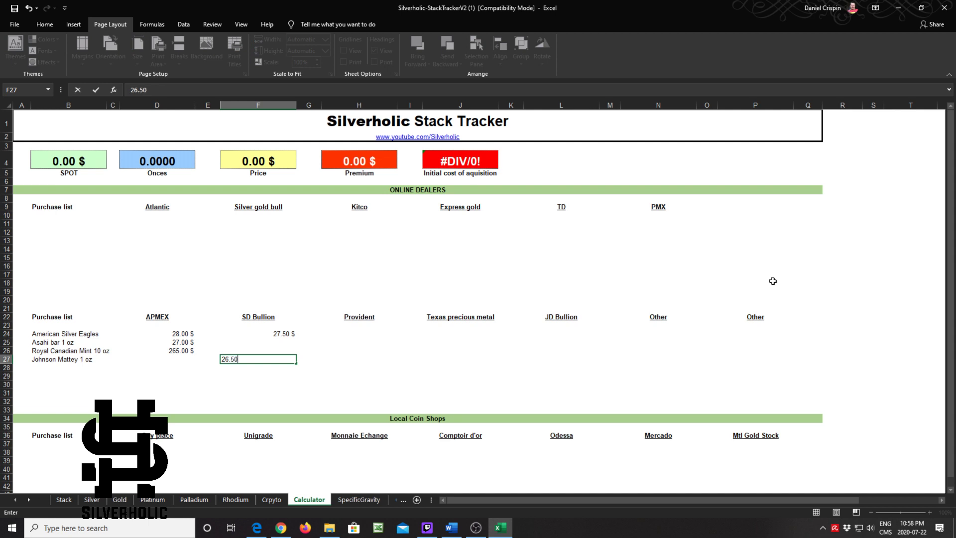
{"action": "key", "text": "Return"}
Add "Random 10 oz bars" to the purchase list in B28, below Johnson Mattey 1 oz.
{"action": "key", "text": "Up"}
{"action": "key", "text": "Up"}
{"action": "key", "text": "Up"}
{"action": "key", "text": "Up"}
{"action": "key", "text": "Left"}
{"action": "key", "text": "Left"}
{"action": "key", "text": "Left"}
{"action": "key", "text": "Left"}
{"action": "key", "text": "Down"}
{"action": "key", "text": "Down"}
{"action": "key", "text": "Down"}
{"action": "key", "text": "Down"}
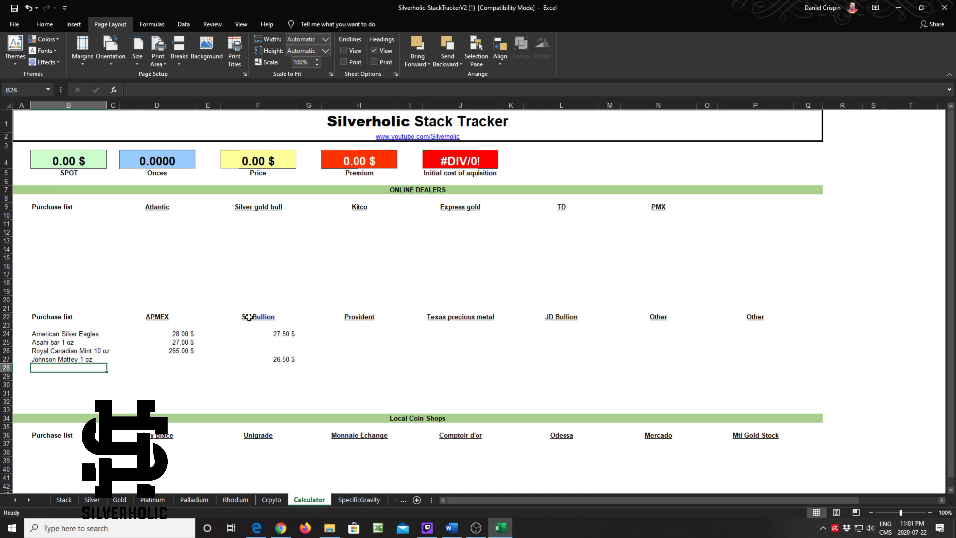
{"action": "type", "text": "Random 10 oz"}
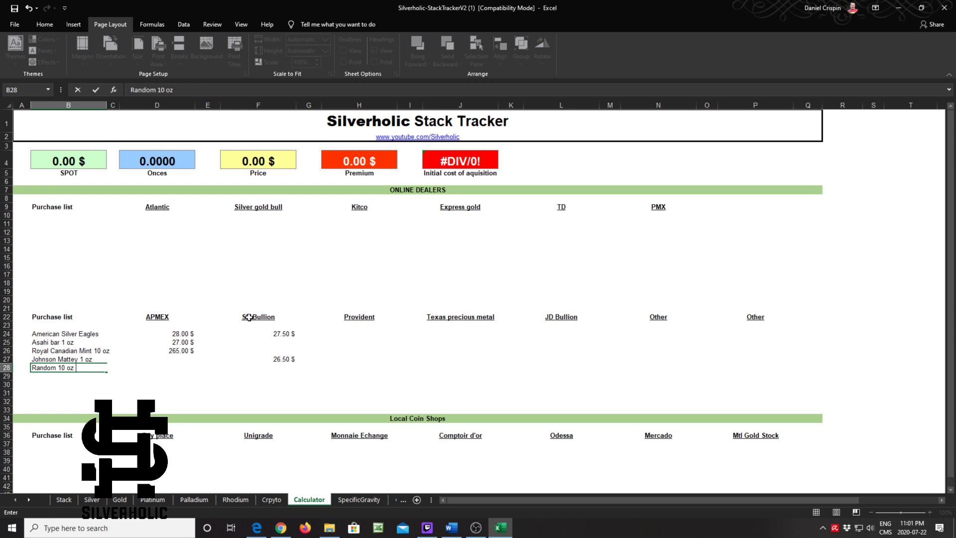
Enter 266 as the SD Bullion price for Random 10 oz bars in F28.
{"action": "key", "text": "Tab"}
{"action": "key", "text": "Tab"}
{"action": "key", "text": "Tab"}
{"action": "key", "text": "Tab"}
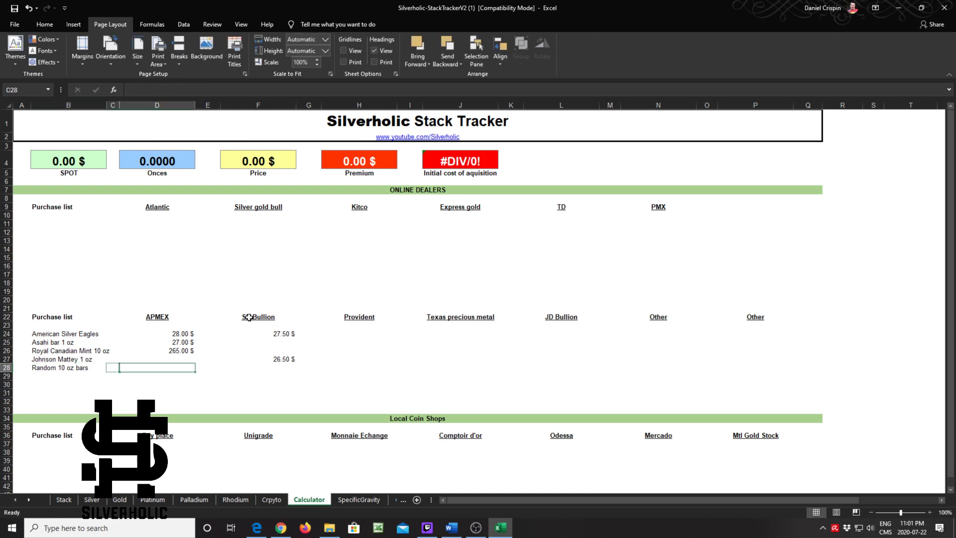
{"action": "type", "text": "266"}
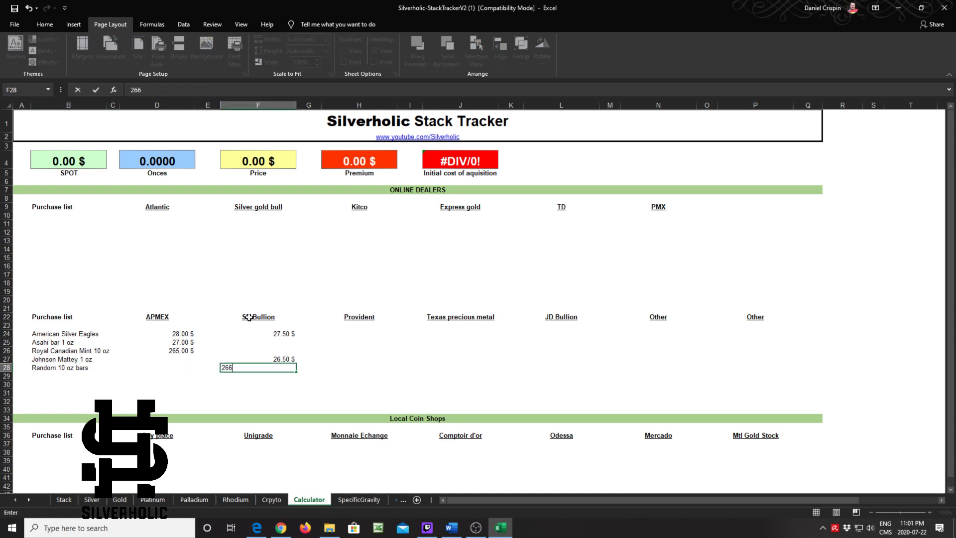
{"action": "key", "text": "Return"}
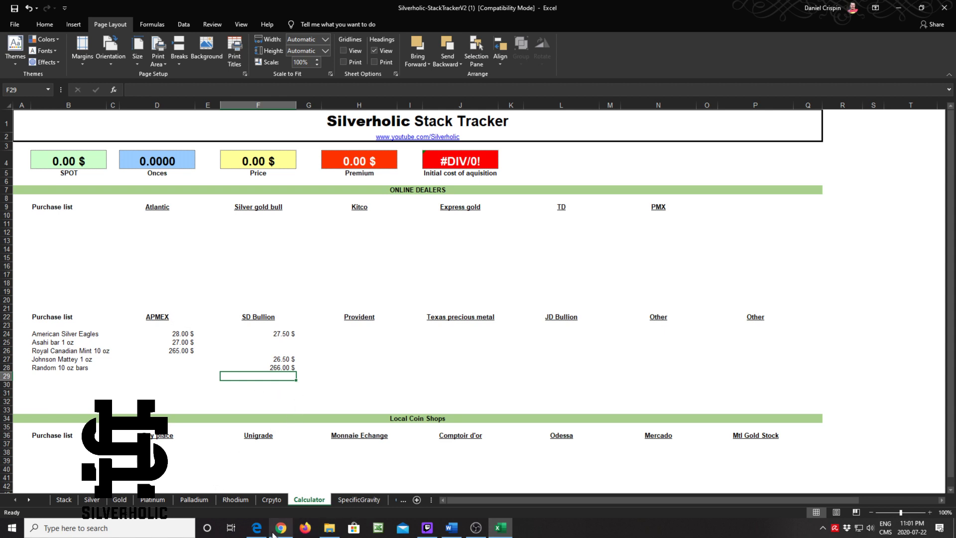
Switch to Chrome and look up Kitco's current silver bid price in US dollars.
{"action": "mouse_move", "coordinate": [279, 531]}
{"action": "left_click", "coordinate": [300, 498]}
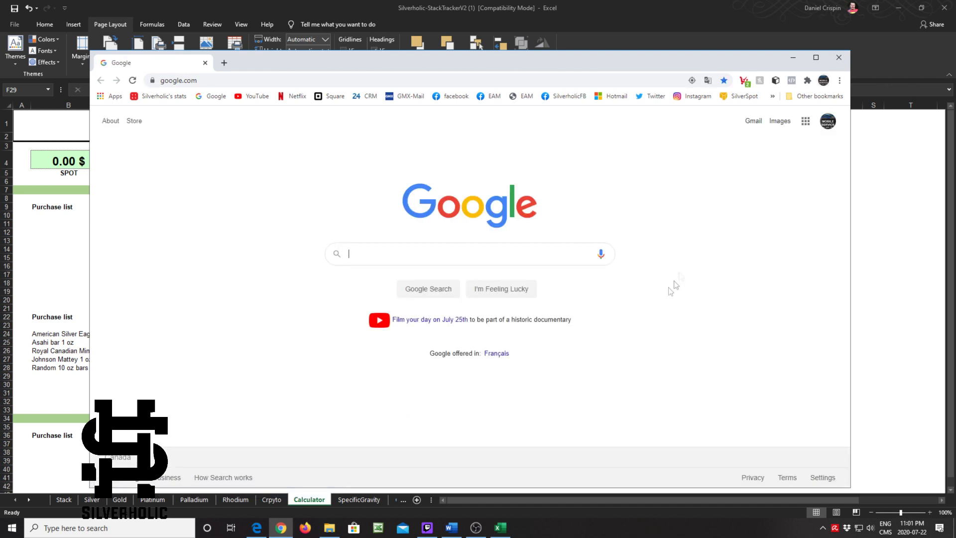
{"action": "left_click", "coordinate": [740, 96]}
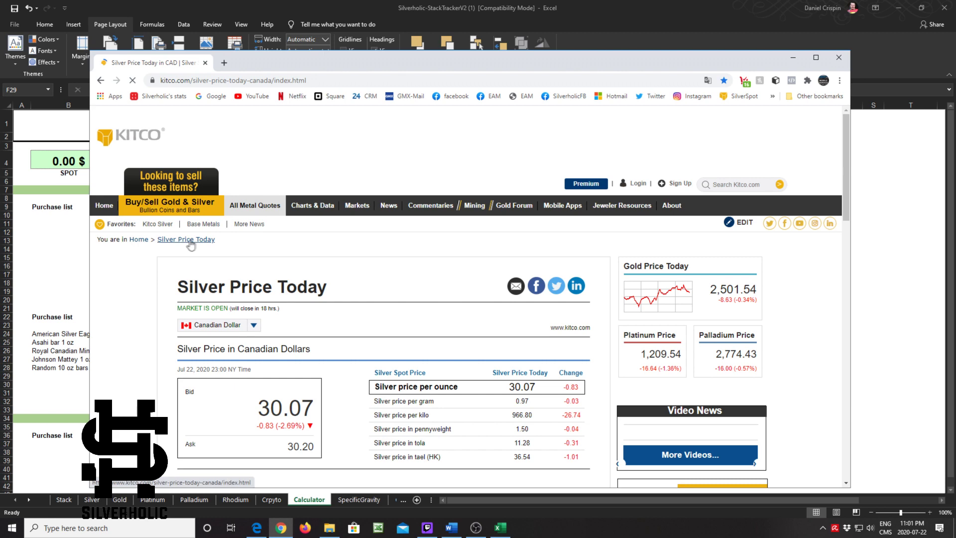
{"action": "left_click", "coordinate": [189, 325]}
{"action": "left_click", "coordinate": [198, 336]}
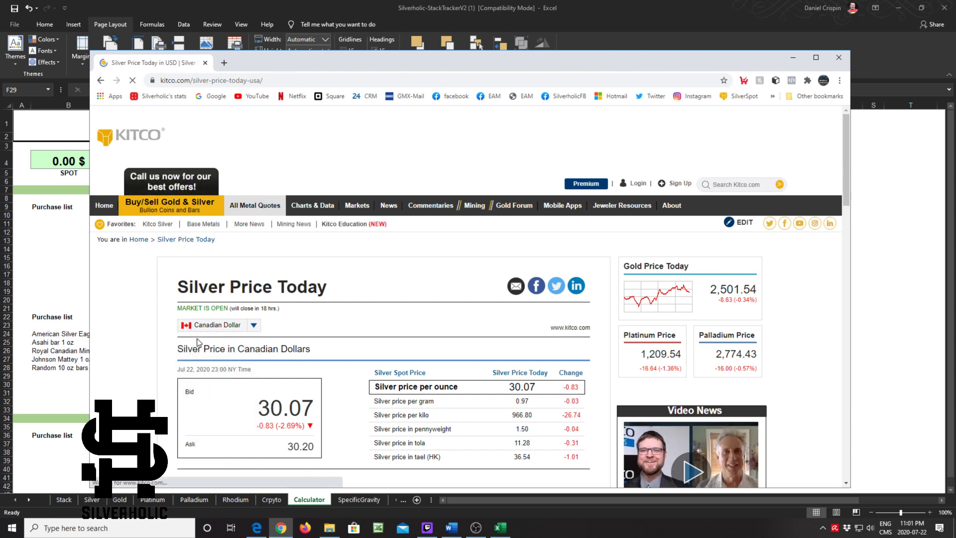
{"action": "left_click_drag", "start_coordinate": [258, 401], "coordinate": [333, 408]}
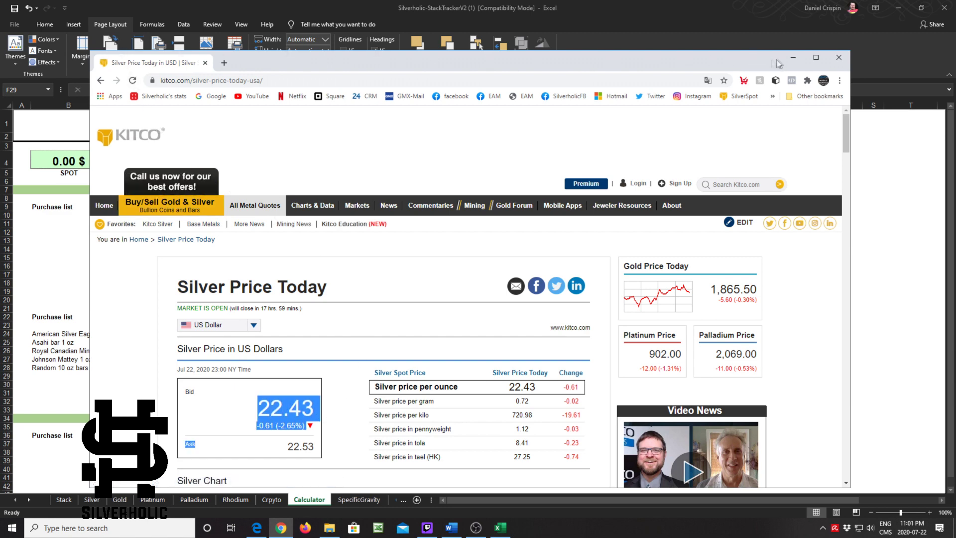
Return to the Excel workbook and set the Calculator's SPOT value in B4 to 22.43.
{"action": "left_click", "coordinate": [797, 59]}
{"action": "left_click", "coordinate": [72, 162]}
{"action": "type", "text": "22.43"}
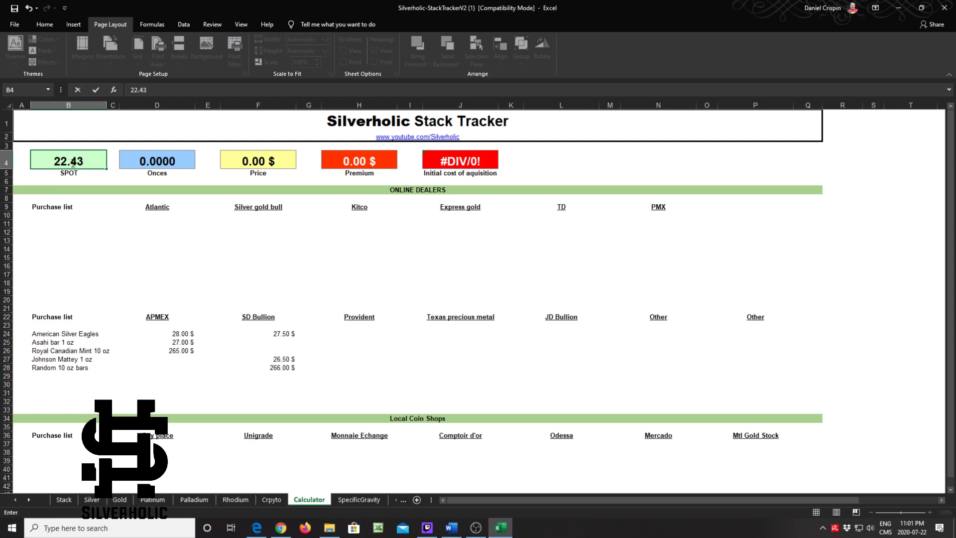
{"action": "key", "text": "Tab"}
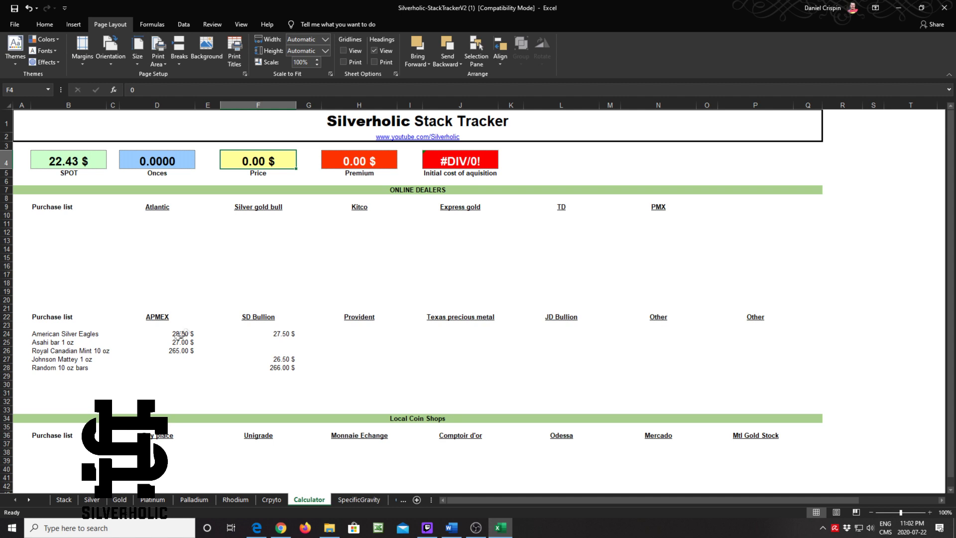
Set the Calculator's Price in F4 to 28 and Onces in D4 to 1 for the APMEX American Silver Eagles.
{"action": "type", "text": "28"}
{"action": "key", "text": "Left"}
{"action": "key", "text": "Left"}
{"action": "type", "text": "1"}
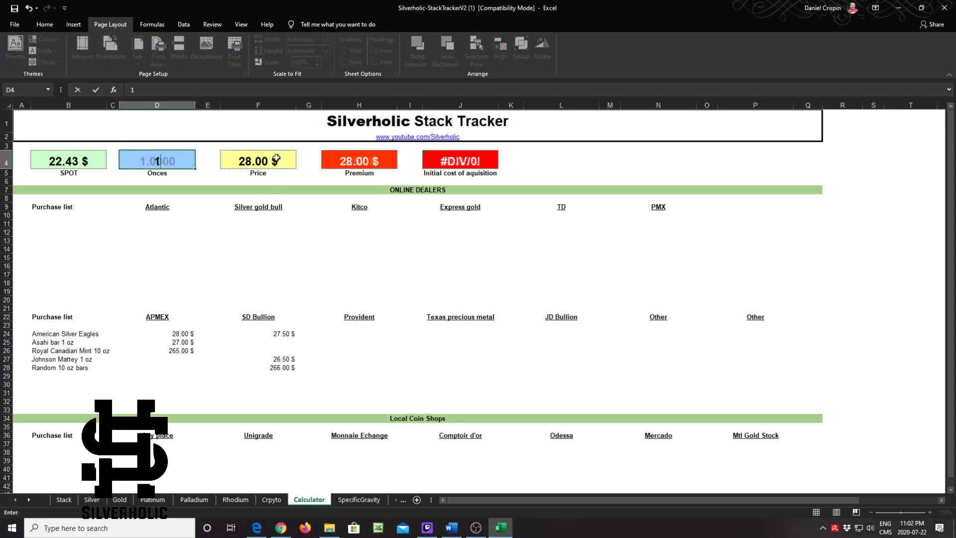
{"action": "key", "text": "Return"}
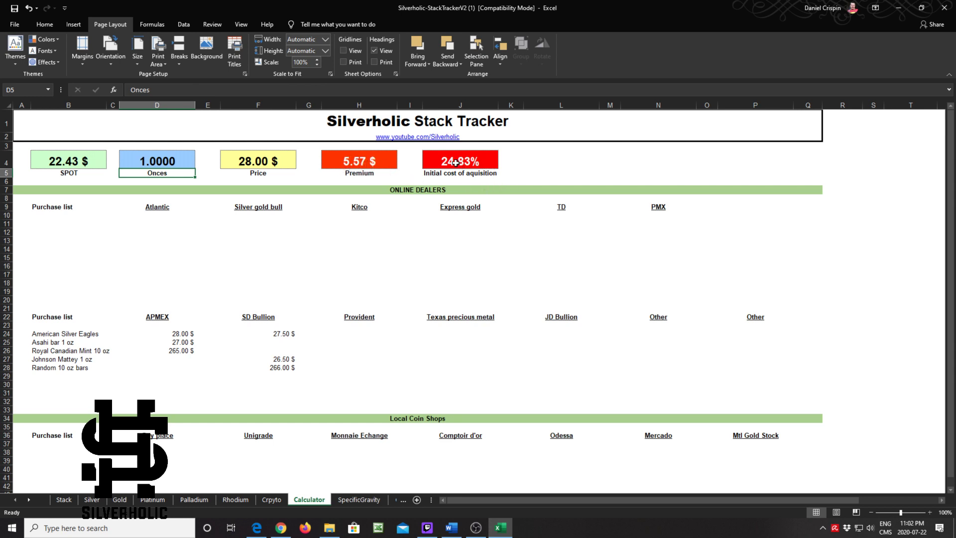
Record 24.83% beside the APMEX American Silver Eagles price, in E24.
{"action": "left_click", "coordinate": [204, 335]}
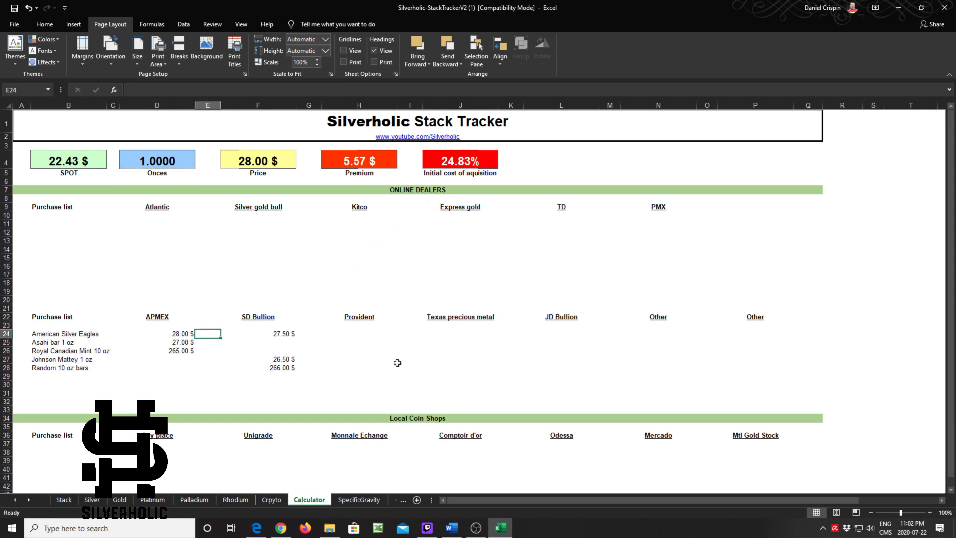
{"action": "type", "text": "24.83%"}
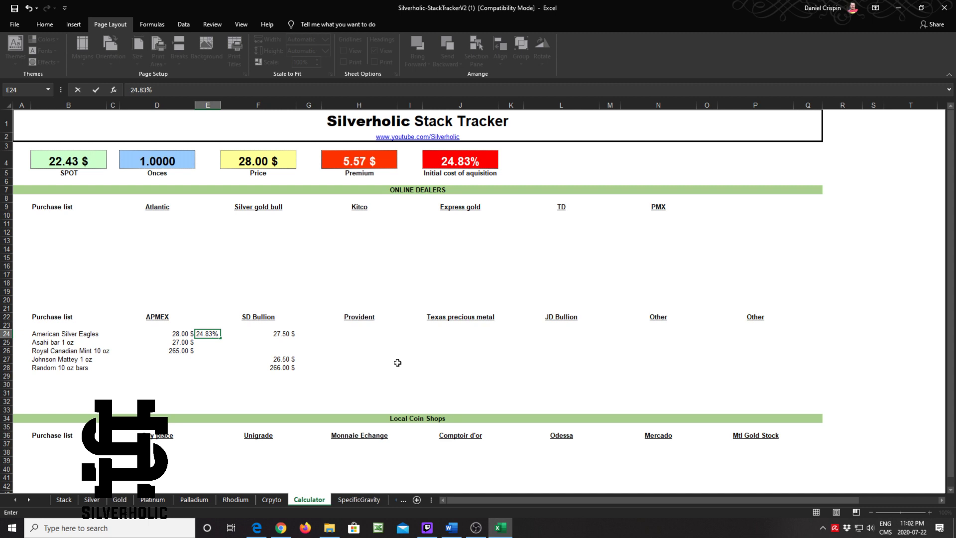
{"action": "key", "text": "Return"}
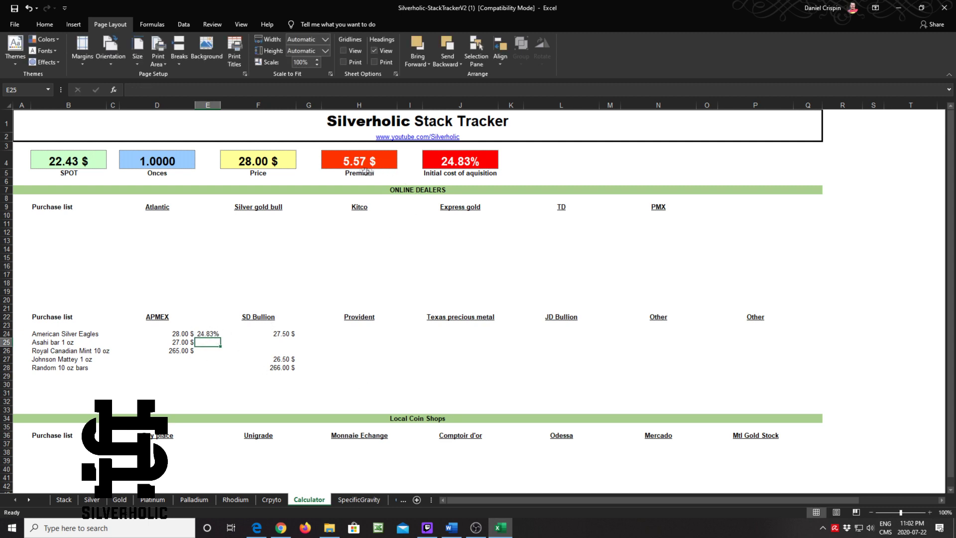
Set the Calculator's Price in F4 to 27 for the APMEX Asahi bar 1 oz.
{"action": "left_click", "coordinate": [259, 165]}
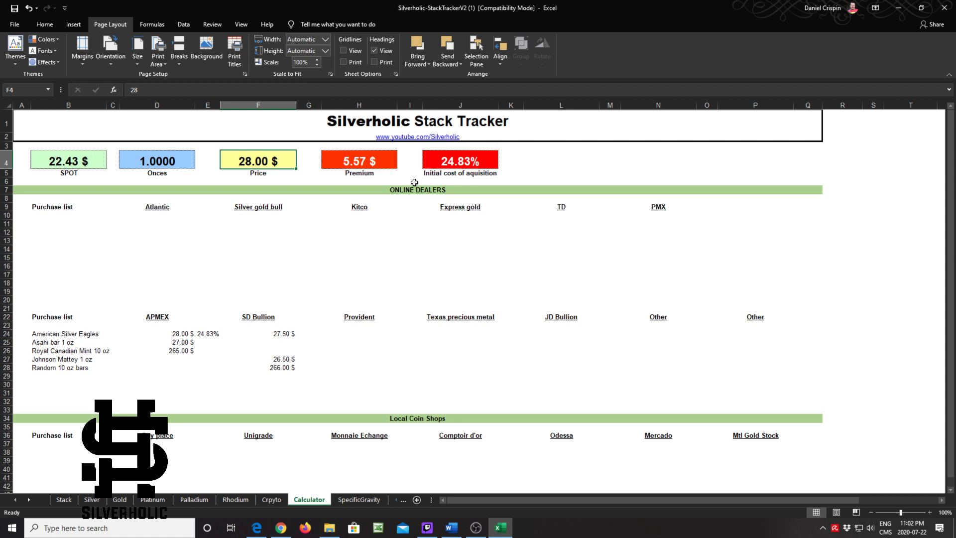
{"action": "type", "text": "27"}
{"action": "key", "text": "Left"}
{"action": "key", "text": "Left"}
{"action": "key", "text": "Left"}
{"action": "key", "text": "Left"}
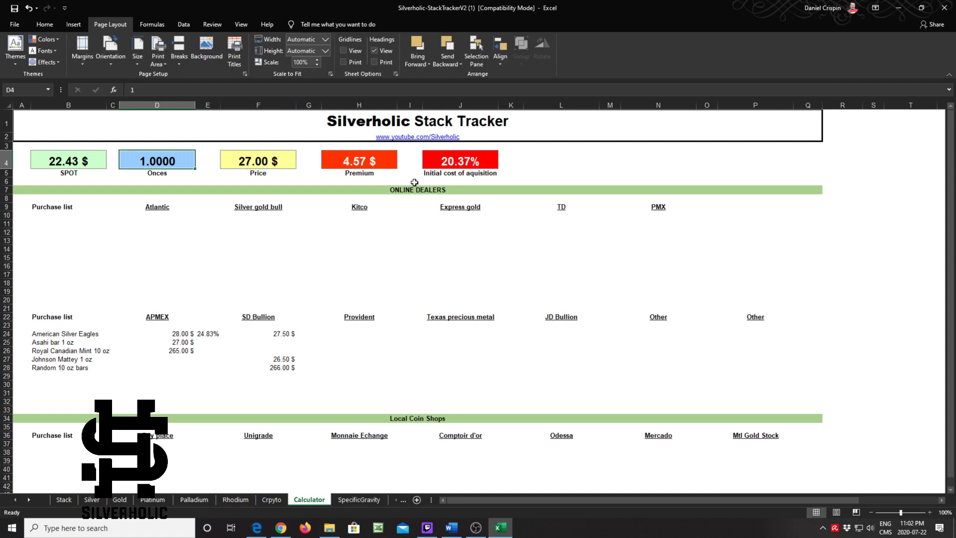
{"action": "key", "text": "Right"}
{"action": "key", "text": "Right"}
{"action": "key", "text": "Right"}
{"action": "key", "text": "Right"}
{"action": "key", "text": "Right"}
{"action": "key", "text": "Right"}
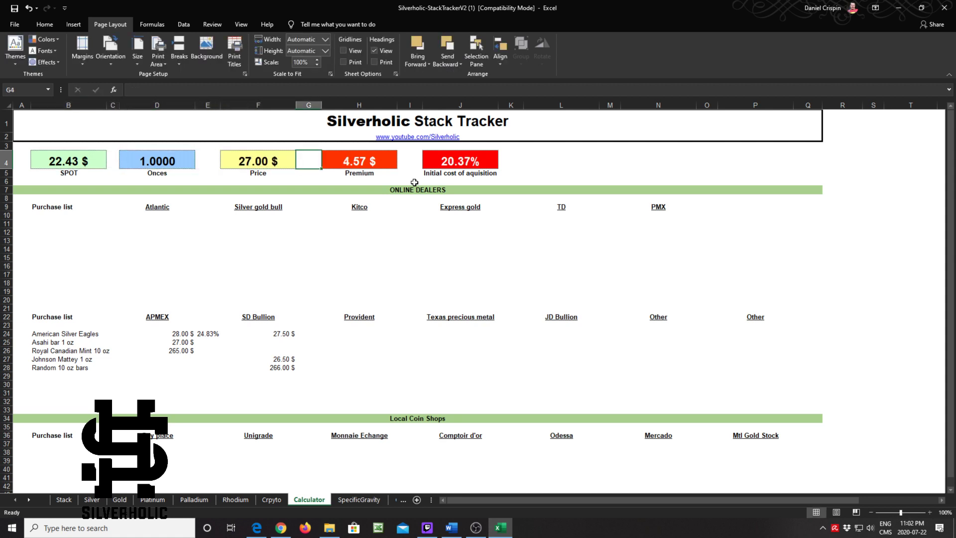
Record 20.37% beside the APMEX Asahi bar 1 oz price, in E25.
{"action": "left_click", "coordinate": [207, 342]}
{"action": "type", "text": "20.37"}
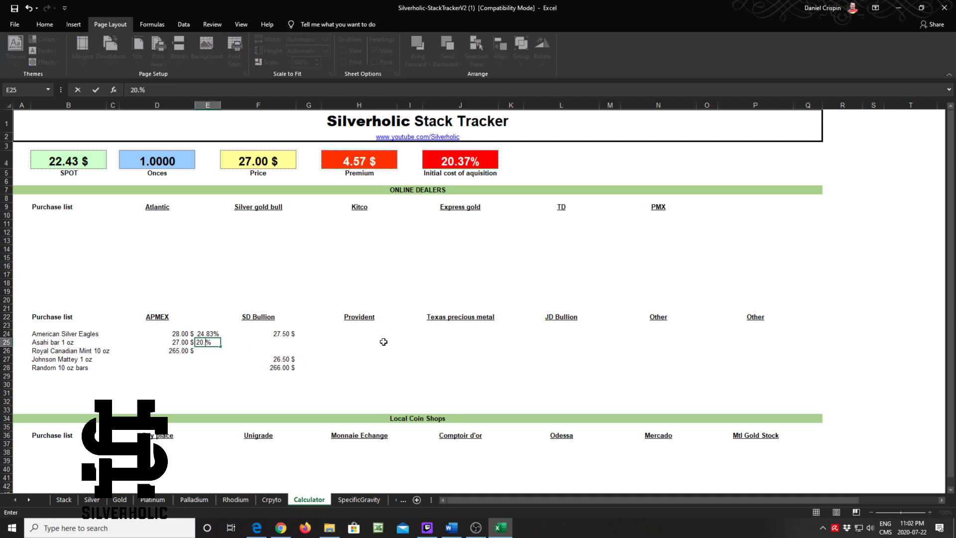
{"action": "key", "text": "Return"}
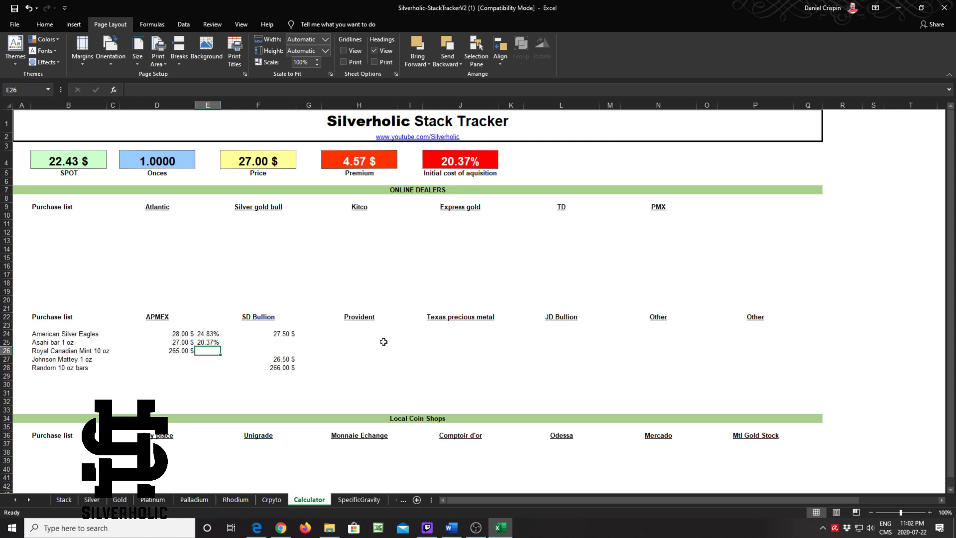
Set the Calculator's Price to 265 and Onces to 10 for the APMEX Royal Canadian Mint 10 oz bar.
{"action": "left_click", "coordinate": [263, 166]}
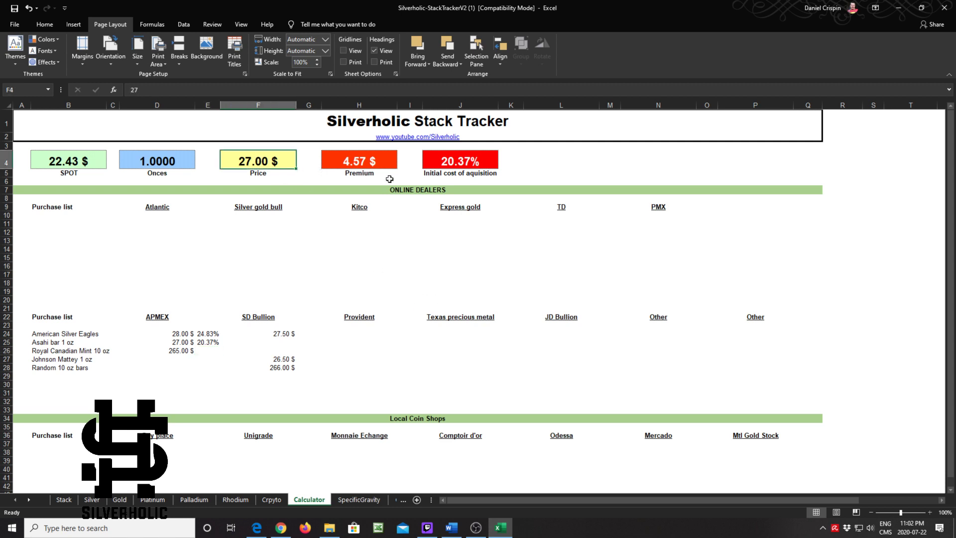
{"action": "type", "text": "265."}
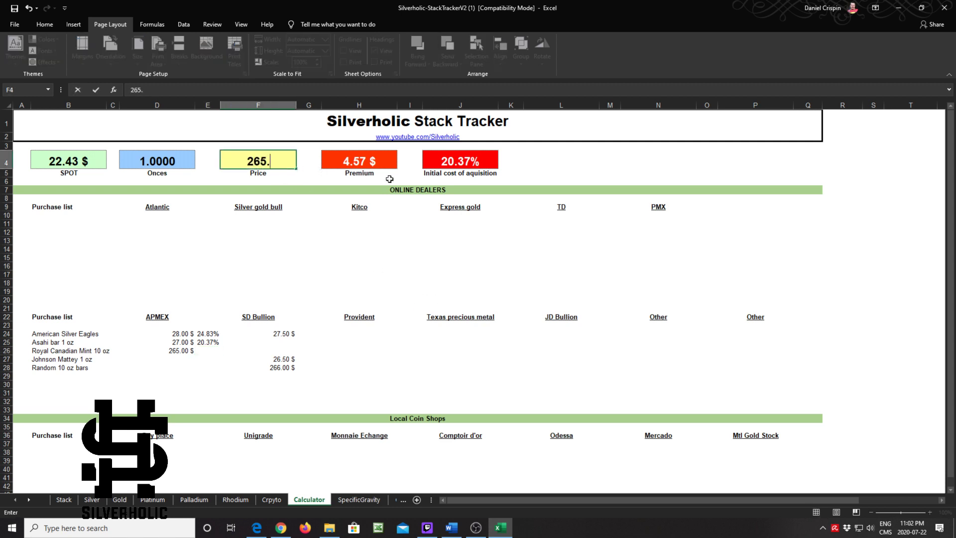
{"action": "key", "text": "Left"}
{"action": "key", "text": "Left"}
{"action": "type", "text": "10"}
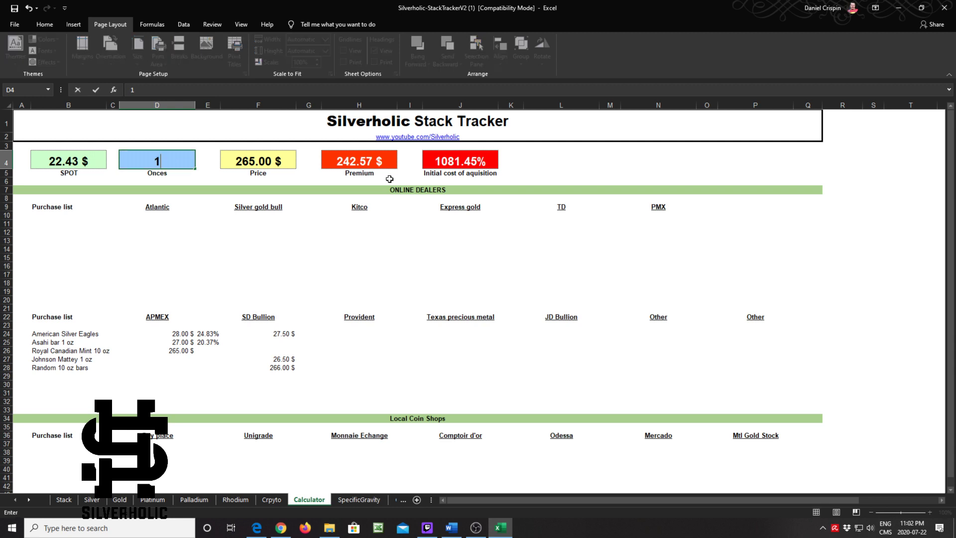
{"action": "key", "text": "Left"}
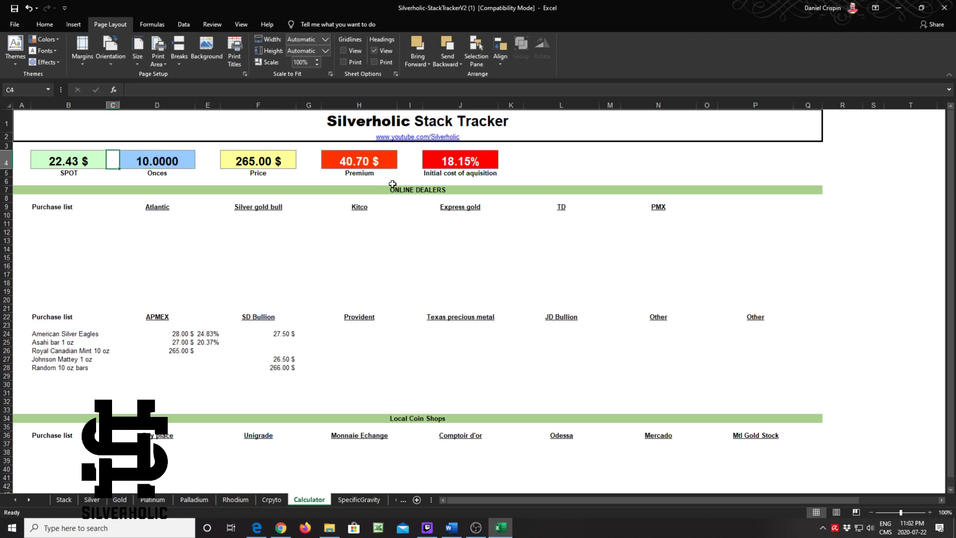
Record 18.15% beside the APMEX Royal Canadian Mint 10 oz price, in E26.
{"action": "left_click", "coordinate": [367, 160]}
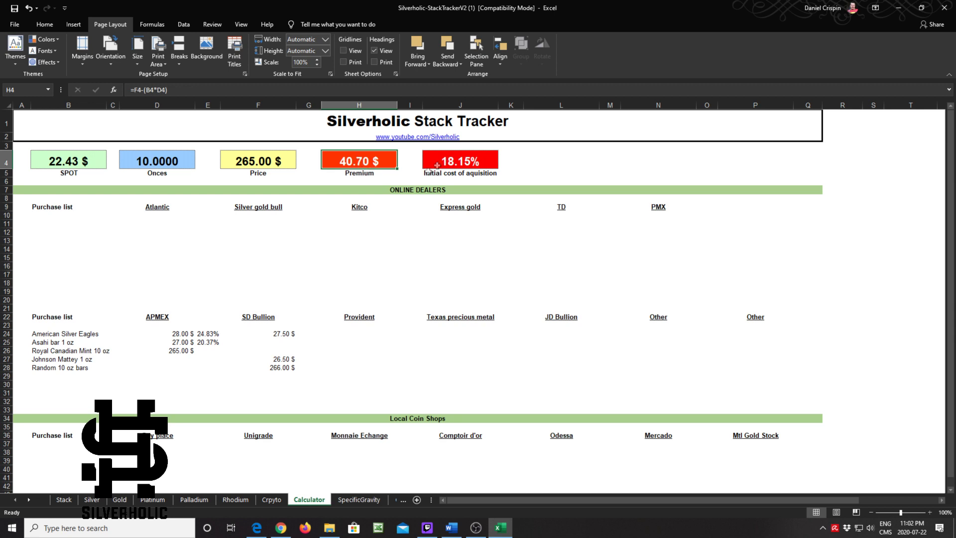
{"action": "left_click", "coordinate": [204, 352]}
{"action": "type", "text": "18.15"}
{"action": "key", "text": "Return"}
Set the Calculator's Price to 27.50 and Onces to 1 for the SD Bullion American Silver Eagles.
{"action": "key", "text": "Right"}
{"action": "key", "text": "Right"}
{"action": "key", "text": "Up"}
{"action": "key", "text": "Up"}
{"action": "key", "text": "Left"}
{"action": "key", "text": "Left"}
{"action": "key", "text": "Up"}
{"action": "key", "text": "Right"}
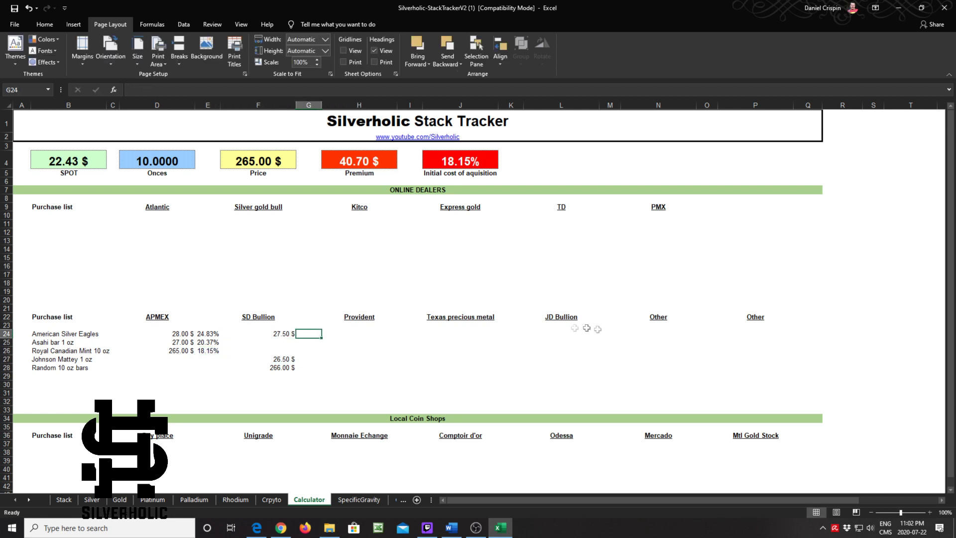
{"action": "left_click", "coordinate": [257, 161]}
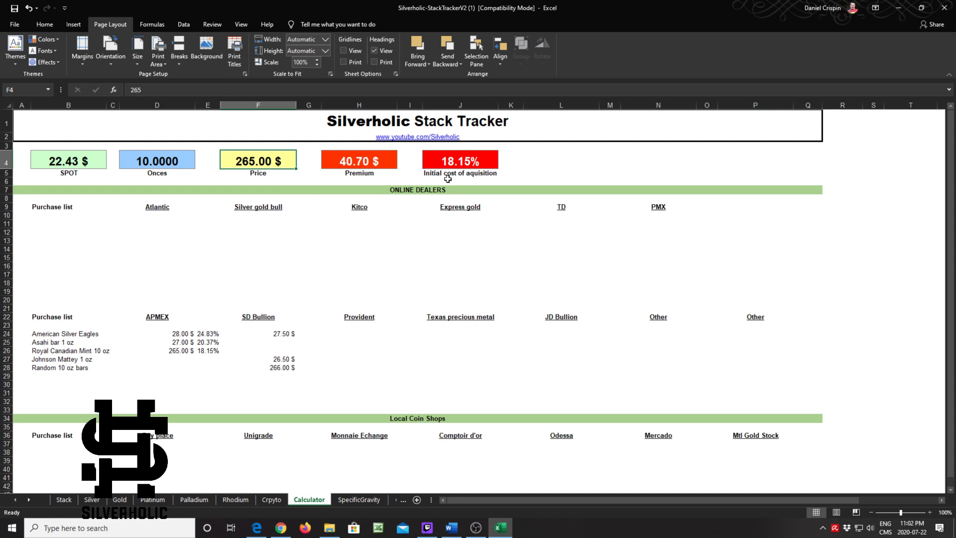
{"action": "type", "text": "27.50"}
{"action": "key", "text": "Left"}
{"action": "key", "text": "Left"}
{"action": "type", "text": "0"}
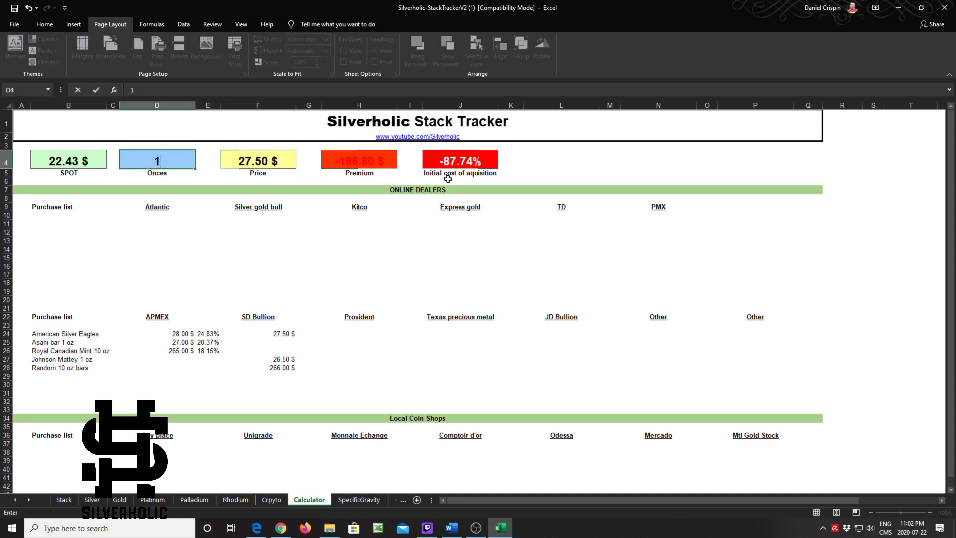
{"action": "key", "text": "Return"}
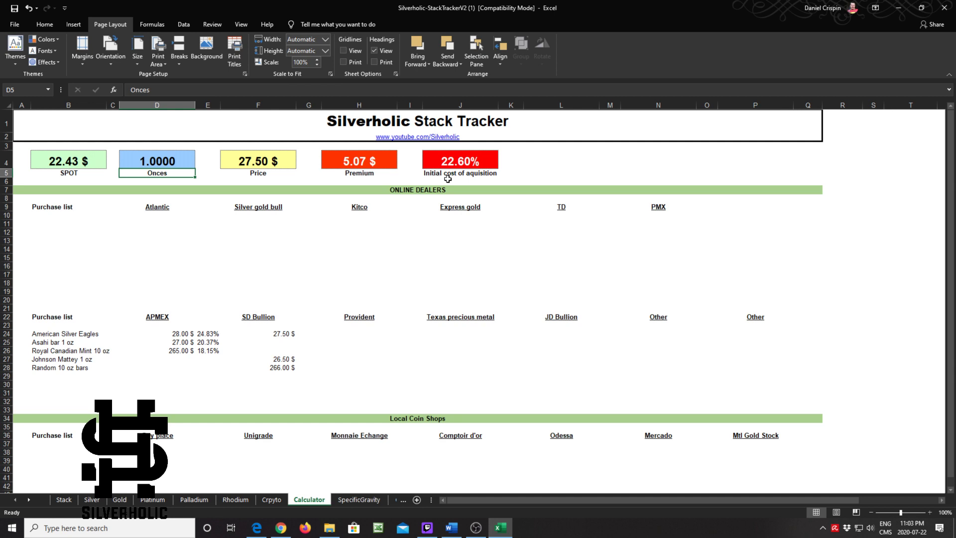
Record 22.6% beside the SD Bullion American Silver Eagles price, in G24.
{"action": "left_click", "coordinate": [309, 334]}
{"action": "type", "text": "22.6%"}
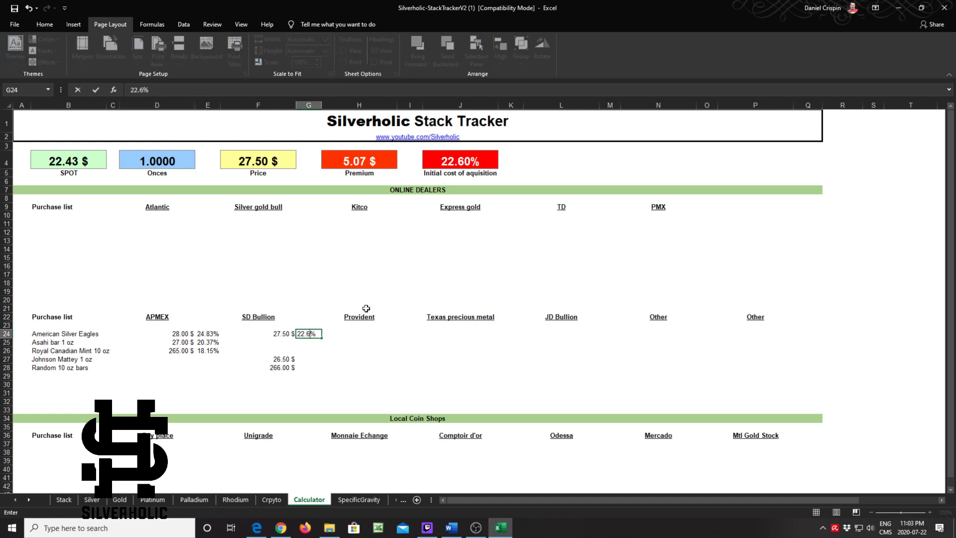
{"action": "key", "text": "Return"}
{"action": "key", "text": "Return"}
{"action": "key", "text": "Return"}
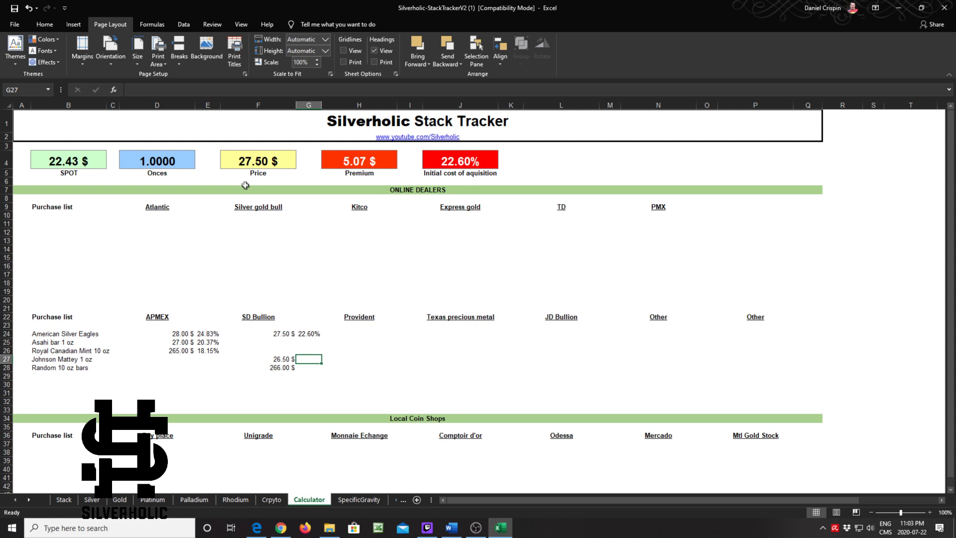
Set the Calculator's Price in F4 to 26.5 for the SD Bullion Johnson Mattey 1 oz.
{"action": "left_click", "coordinate": [257, 159]}
{"action": "type", "text": "26.5"}
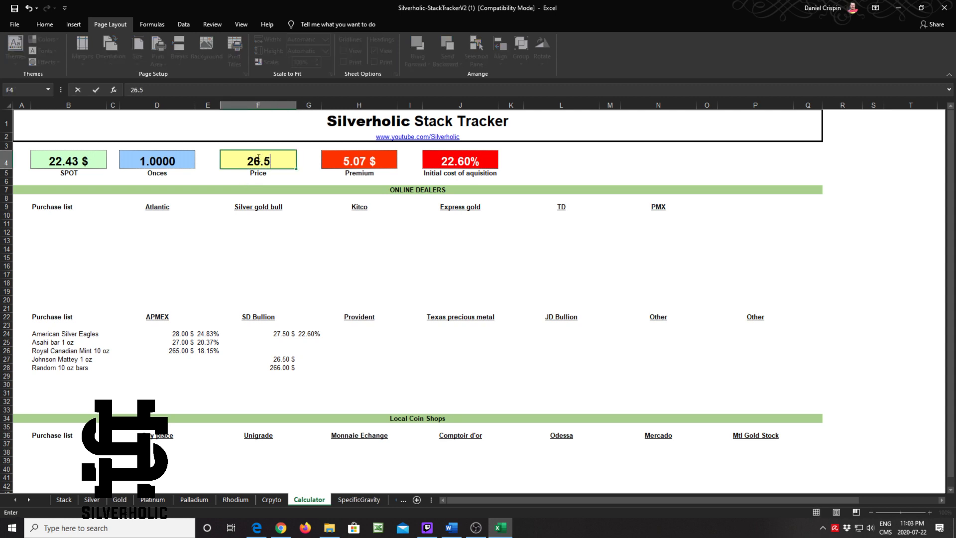
{"action": "key", "text": "Left"}
{"action": "key", "text": "Left"}
{"action": "key", "text": "Left"}
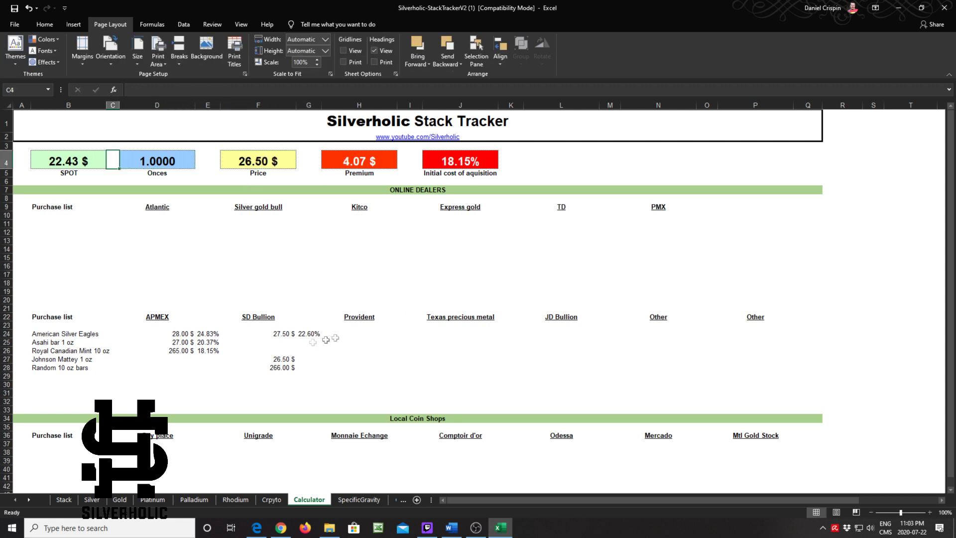
Record 18.15% beside the SD Bullion Johnson Mattey 1 oz price, in G27.
{"action": "left_click", "coordinate": [307, 360]}
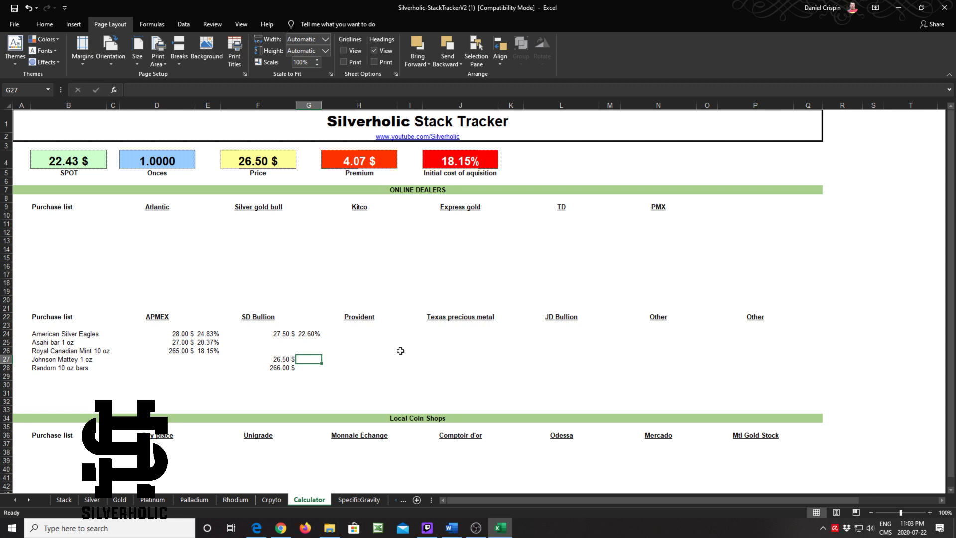
{"action": "type", "text": "=F27/B4-1"}
{"action": "key", "text": "Return"}
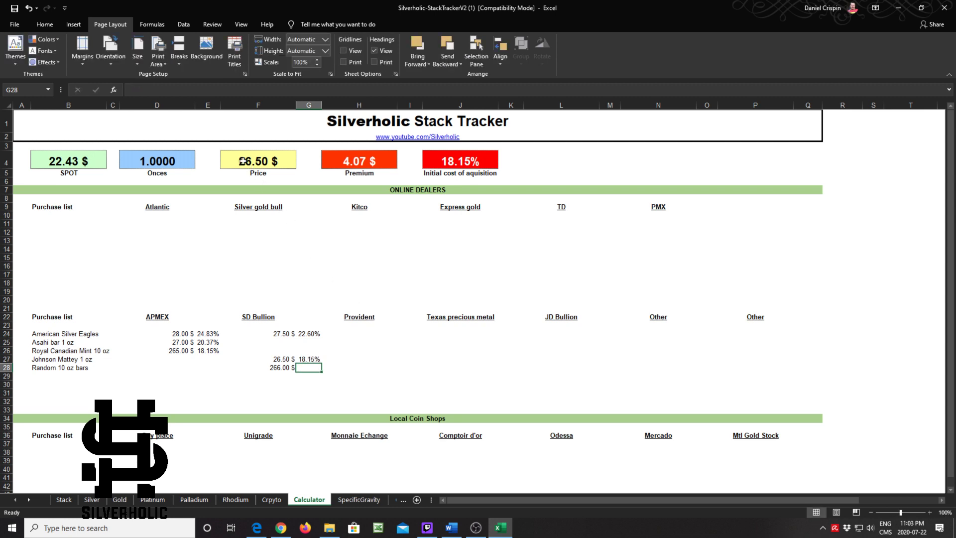
Set the Calculator's Price to 266 and Onces to 10 for the SD Bullion random 10 oz bars.
{"action": "left_click", "coordinate": [243, 162]}
{"action": "type", "text": "266"}
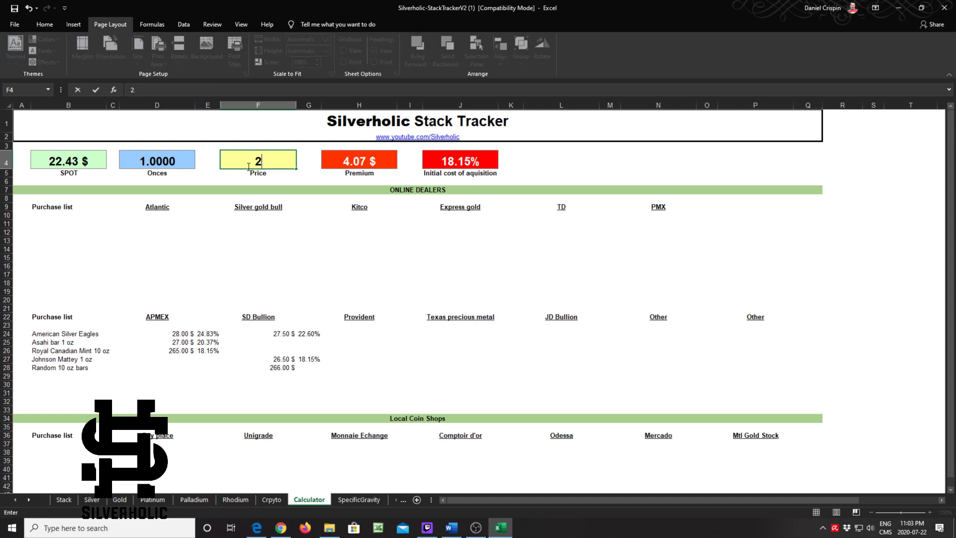
{"action": "key", "text": "Left"}
{"action": "key", "text": "Left"}
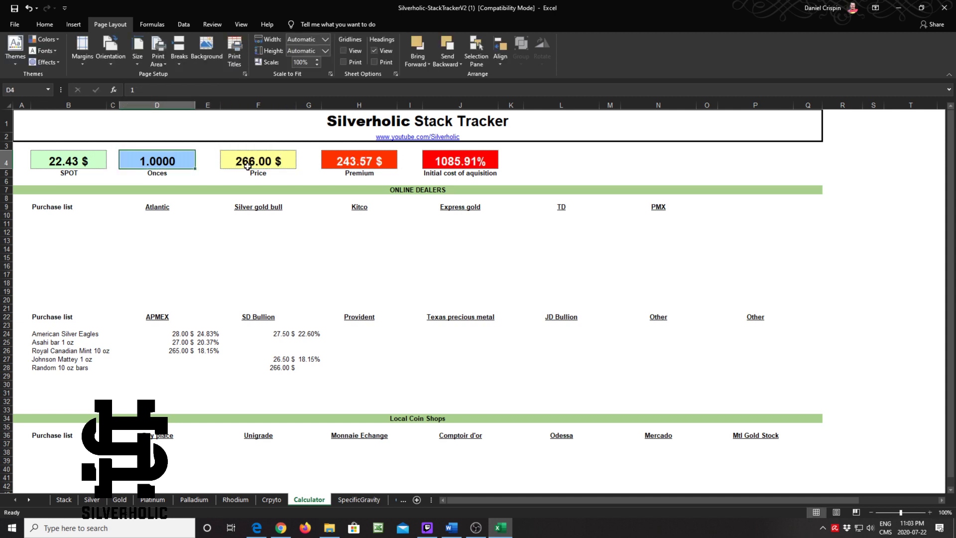
{"action": "type", "text": "10"}
{"action": "key", "text": "Return"}
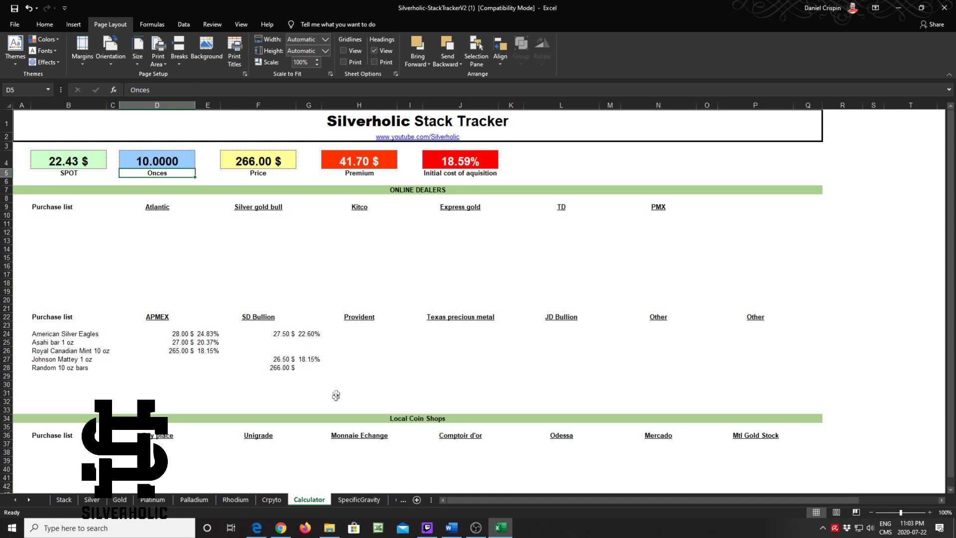
Record 18.59% beside the SD Bullion random 10 oz bars price, in G28.
{"action": "left_click", "coordinate": [310, 370]}
{"action": "type", "text": "18.59%"}
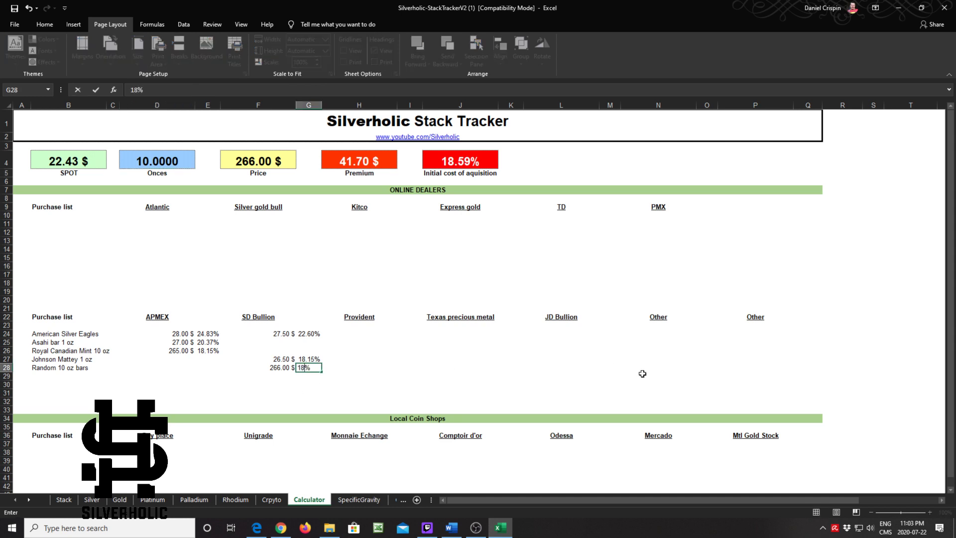
{"action": "key", "text": "Return"}
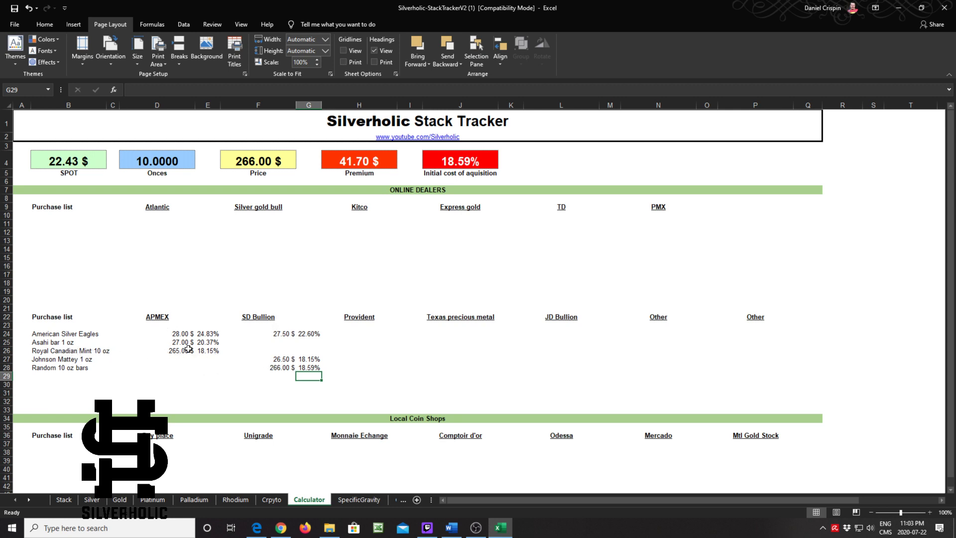
Compare the recorded APMEX and SD Bullion percentages, and review the SPOT and Onces inputs of the Calculator.
{"action": "left_click", "coordinate": [215, 352]}
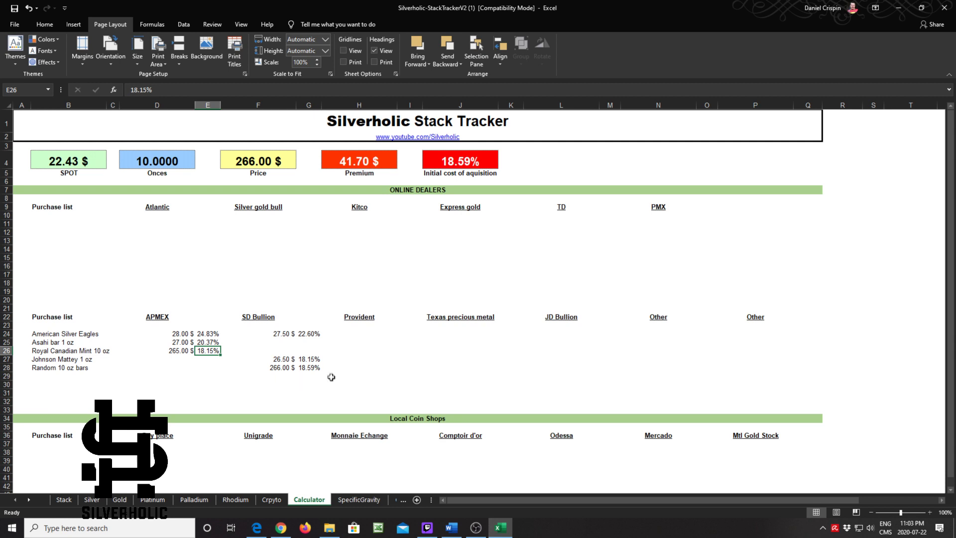
{"action": "left_click_drag", "start_coordinate": [301, 359], "coordinate": [289, 360]}
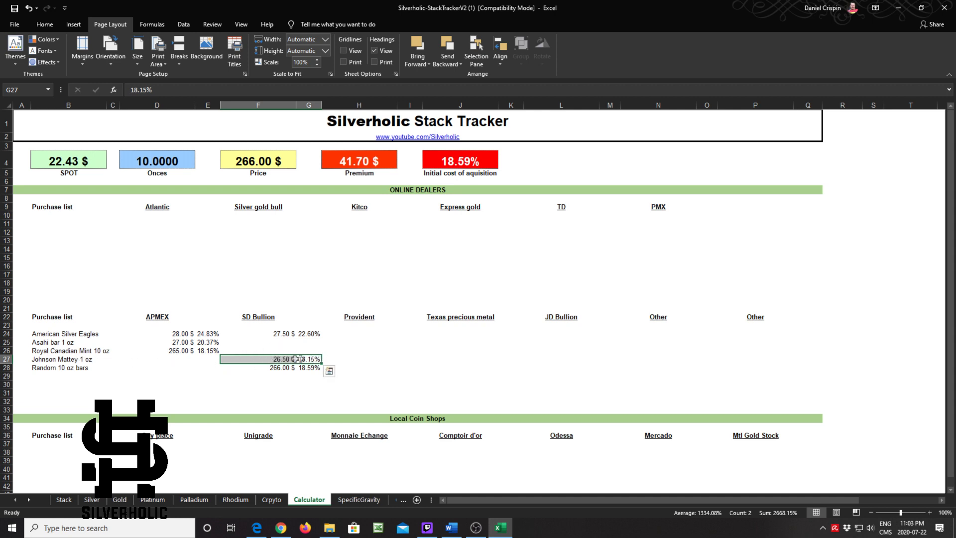
{"action": "left_click", "coordinate": [273, 344]}
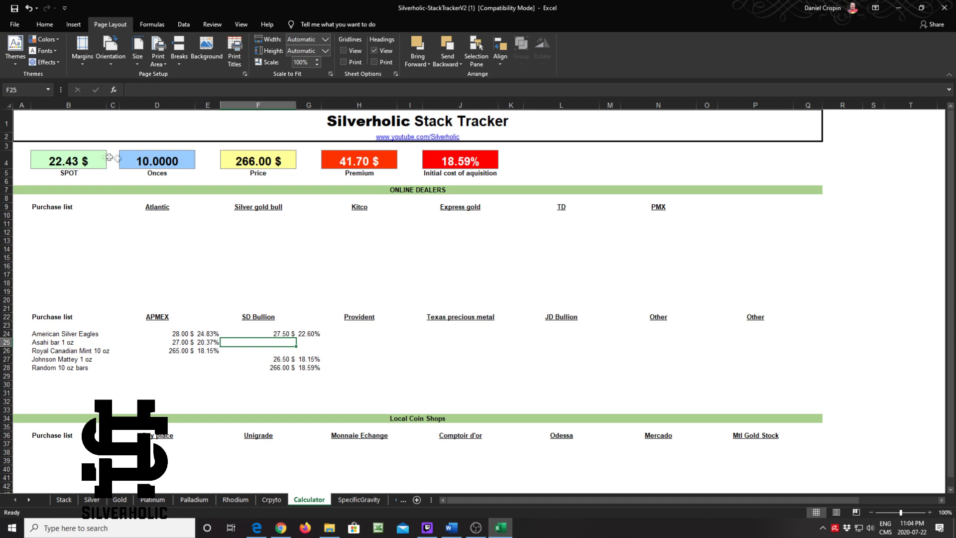
{"action": "left_click", "coordinate": [69, 161]}
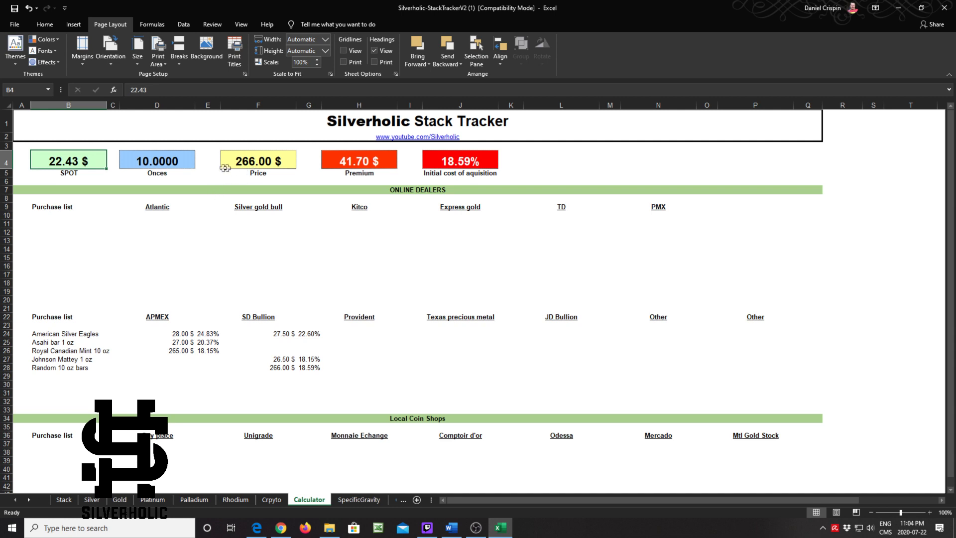
{"action": "left_click", "coordinate": [159, 161]}
{"action": "left_click", "coordinate": [272, 284]}
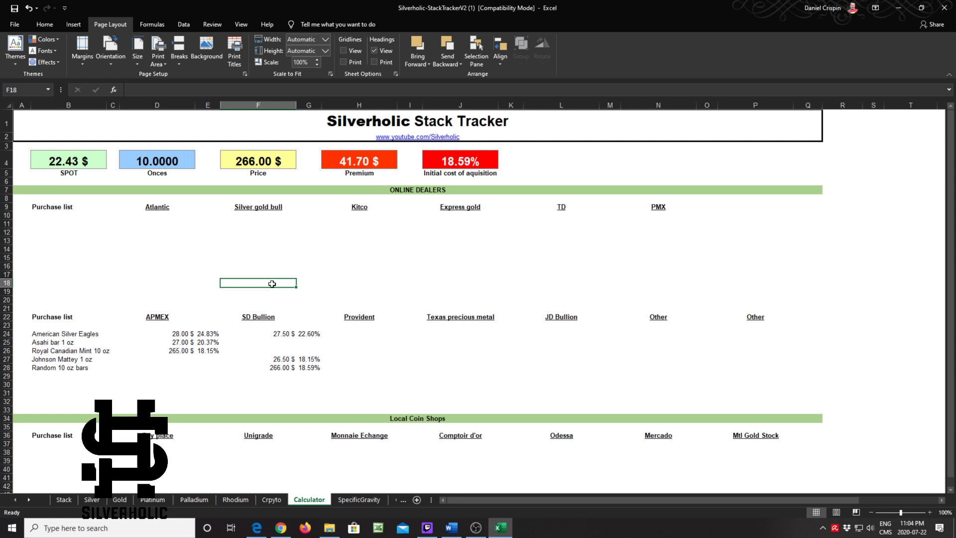
Review the Local Coin Shops section of the Calculator sheet and its purchase list layout.
{"action": "scroll", "coordinate": [275, 446], "scroll_direction": "down", "scroll_amount": 6}
{"action": "left_click", "coordinate": [215, 350]}
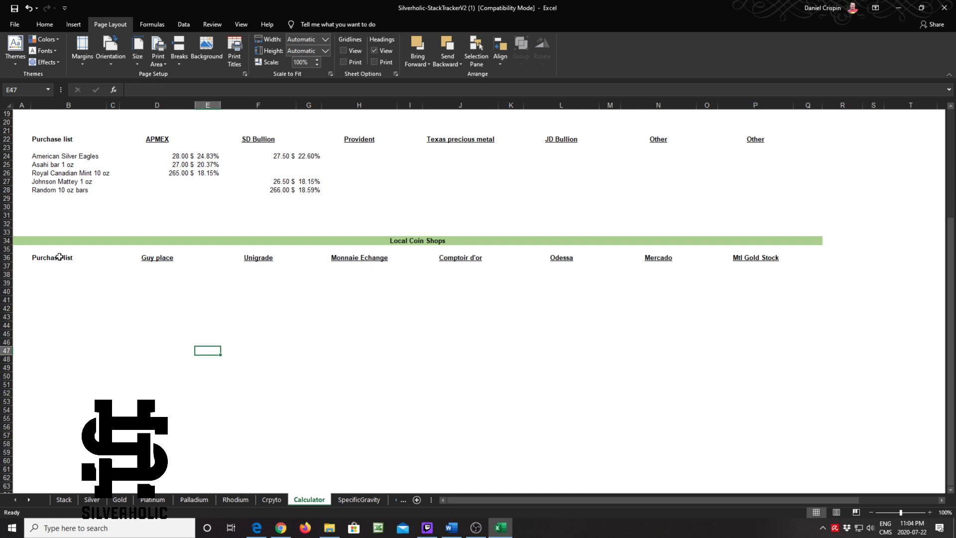
{"action": "left_click", "coordinate": [152, 267]}
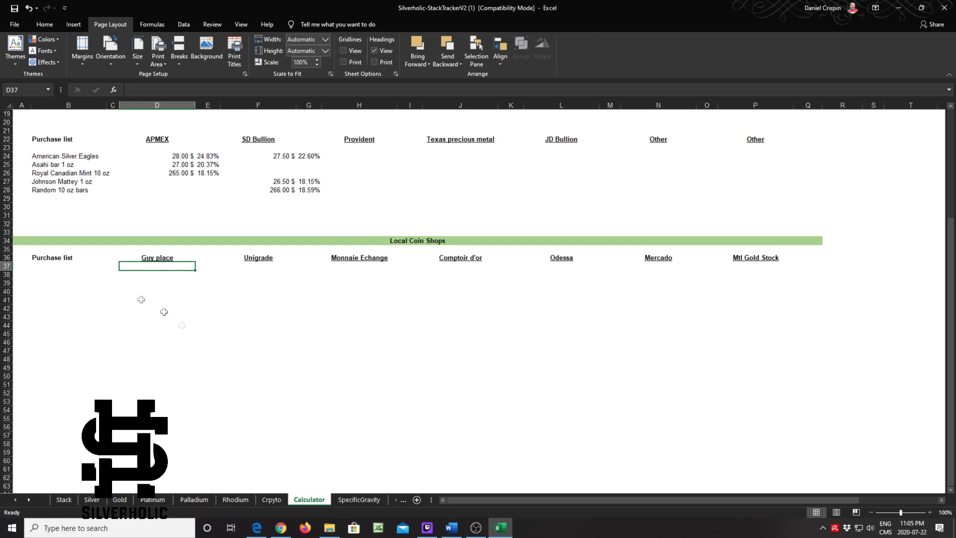
{"action": "scroll", "coordinate": [201, 349], "scroll_direction": "up", "scroll_amount": 6}
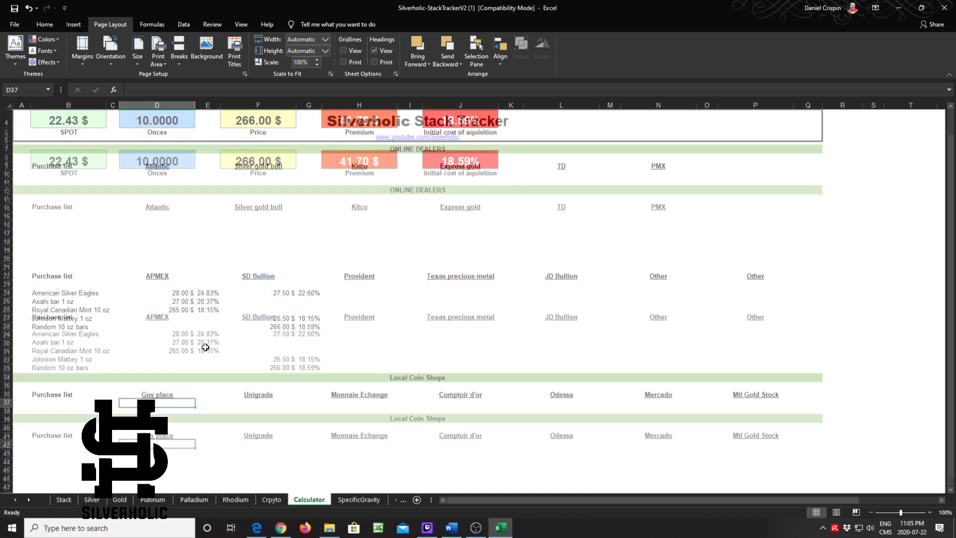
{"action": "scroll", "coordinate": [206, 347], "scroll_direction": "down", "scroll_amount": 2}
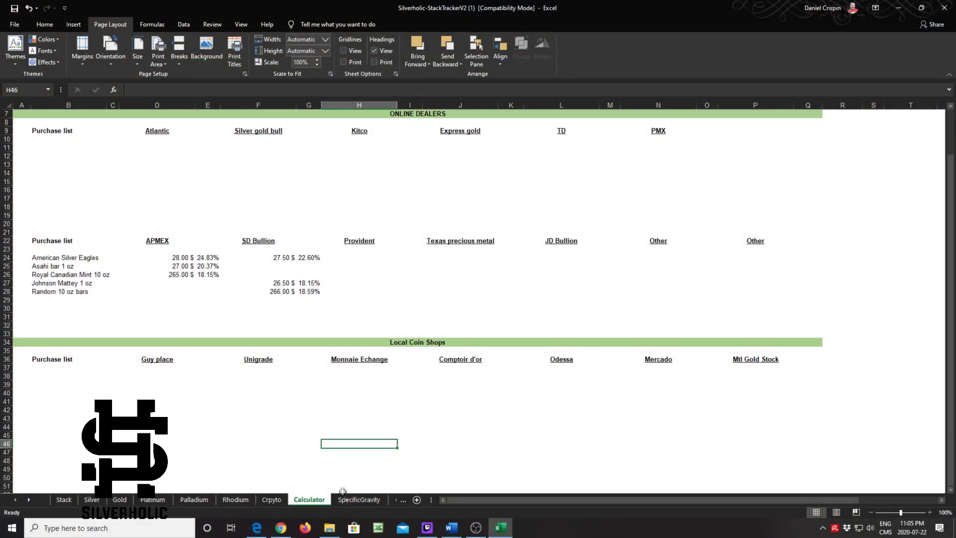
Open the SpecificGravity sheet and review its table of precious metal values and the video link beneath it.
{"action": "left_click", "coordinate": [346, 500]}
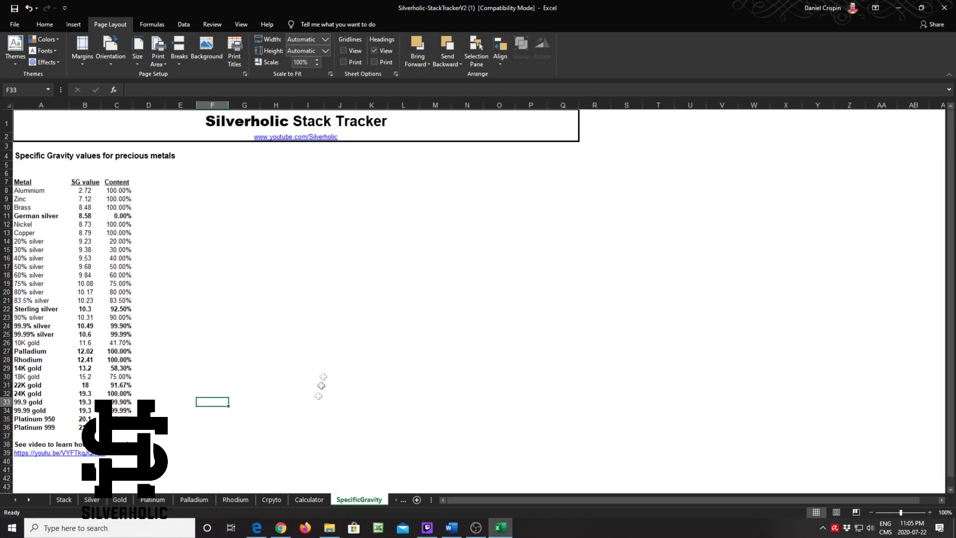
{"action": "left_click", "coordinate": [317, 308]}
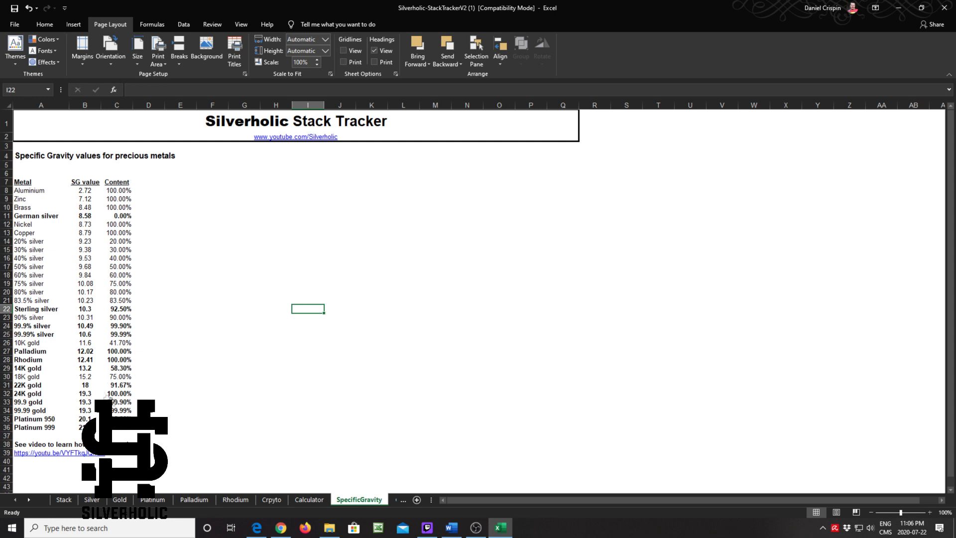
{"action": "left_click", "coordinate": [50, 454]}
{"action": "left_click", "coordinate": [53, 468]}
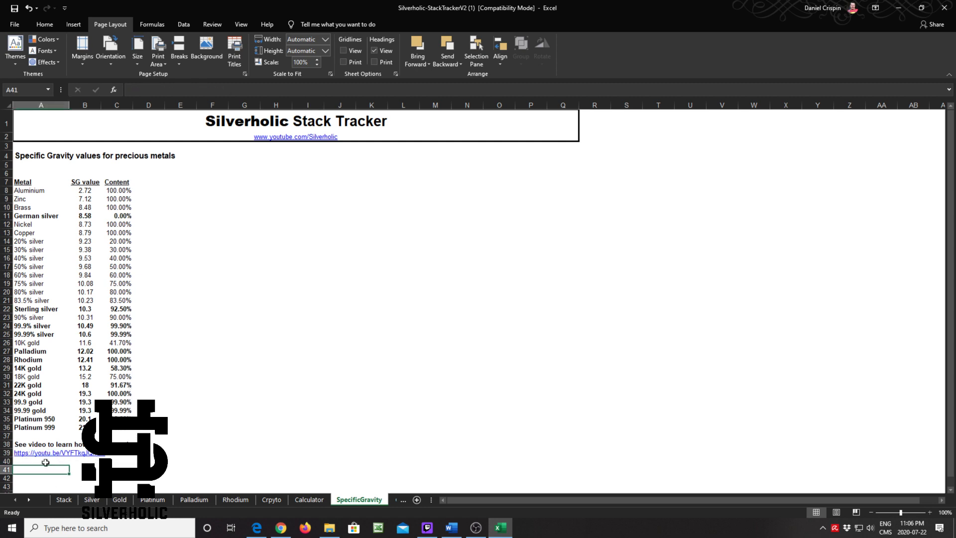
Open the specific gravity test video linked in A39, then close the video and the browser to return to the workbook.
{"action": "left_click", "coordinate": [41, 456]}
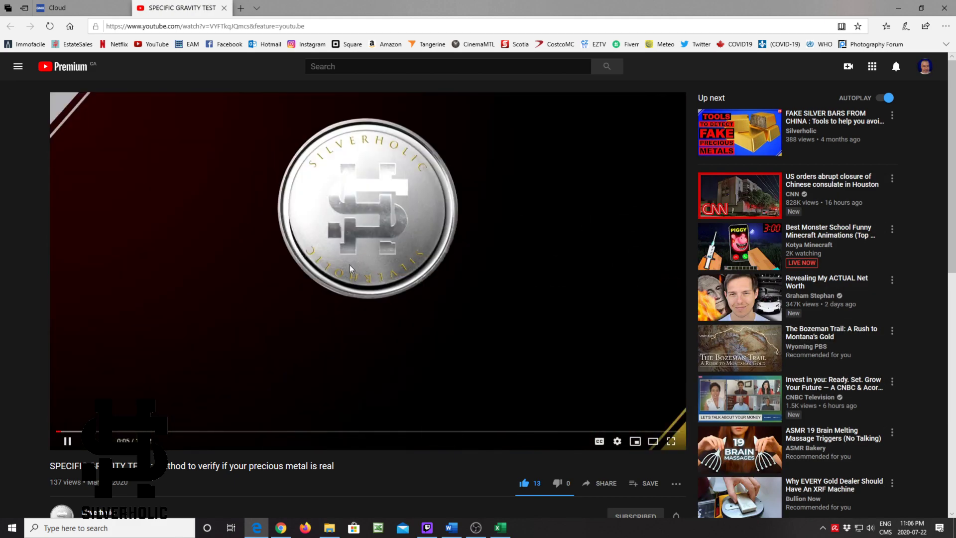
{"action": "left_click", "coordinate": [224, 8]}
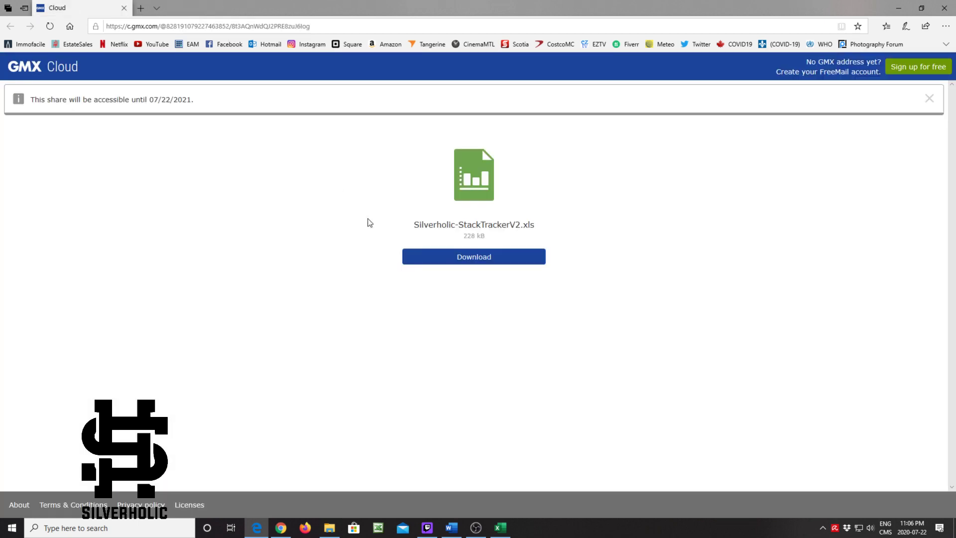
{"action": "left_click", "coordinate": [952, 12]}
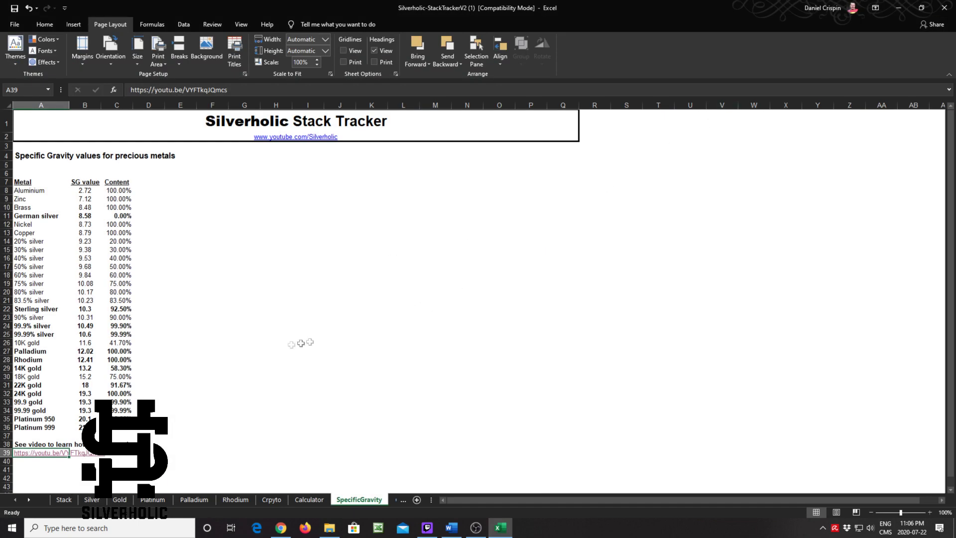
Examine the specific gravity values listed for 99.9% silver and copper.
{"action": "left_click", "coordinate": [269, 350]}
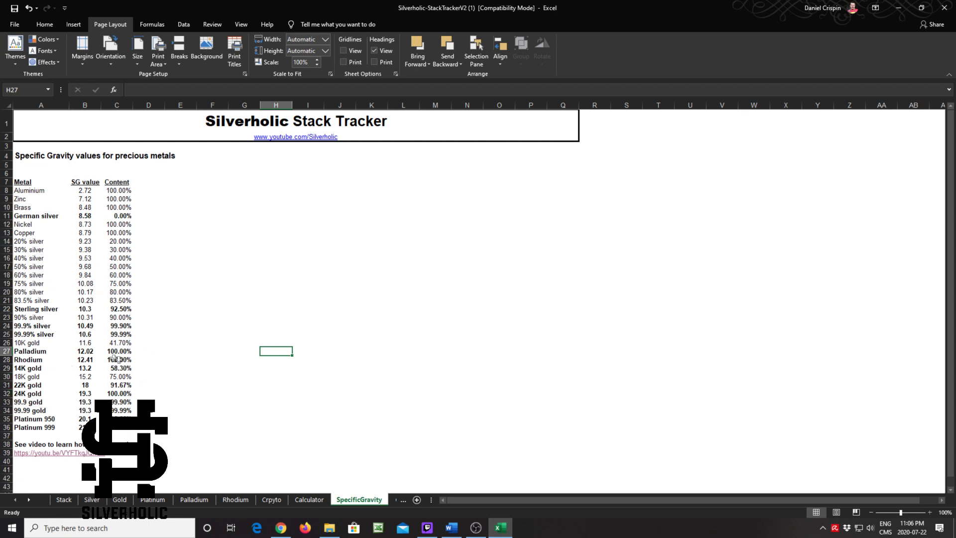
{"action": "left_click", "coordinate": [87, 327]}
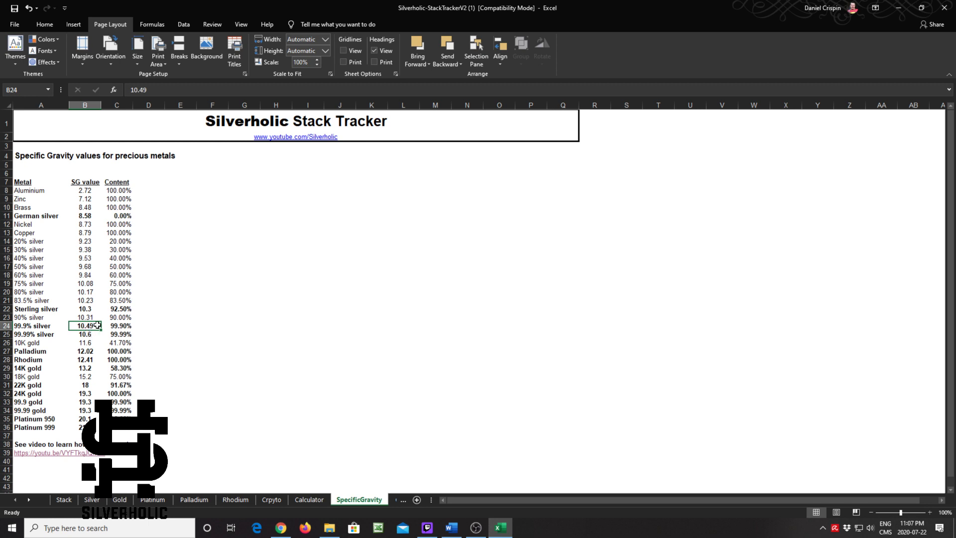
{"action": "left_click", "coordinate": [48, 327]}
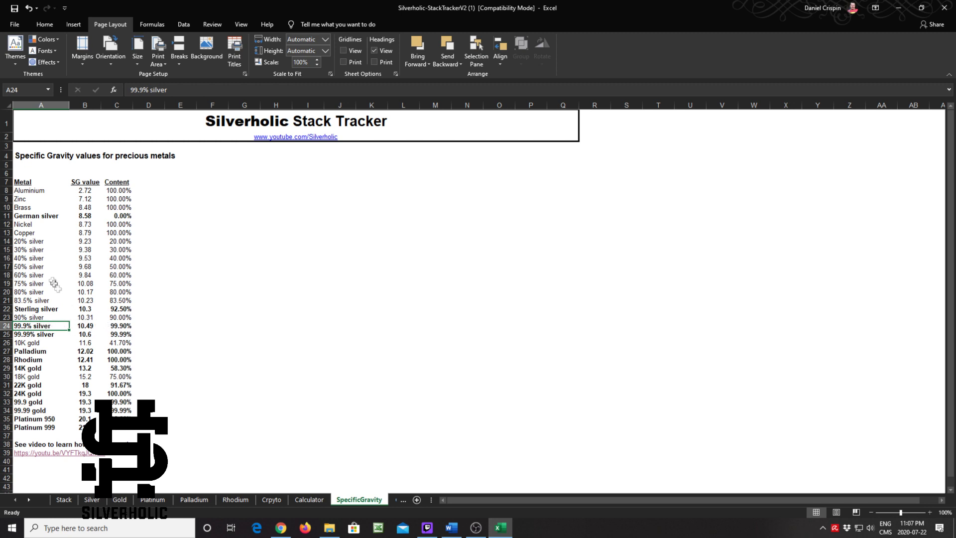
{"action": "left_click", "coordinate": [81, 234]}
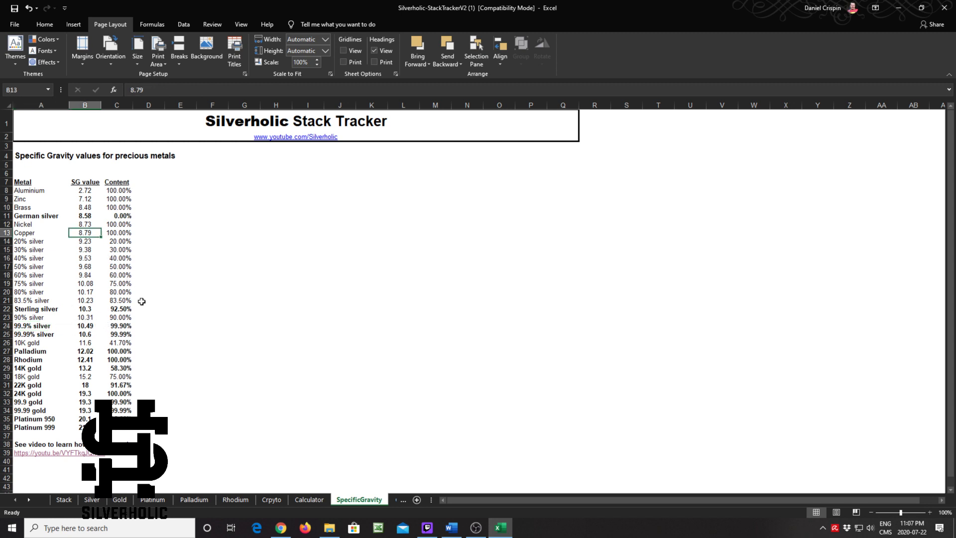
Open the ConversionChart sheet of the workbook.
{"action": "left_click", "coordinate": [158, 351]}
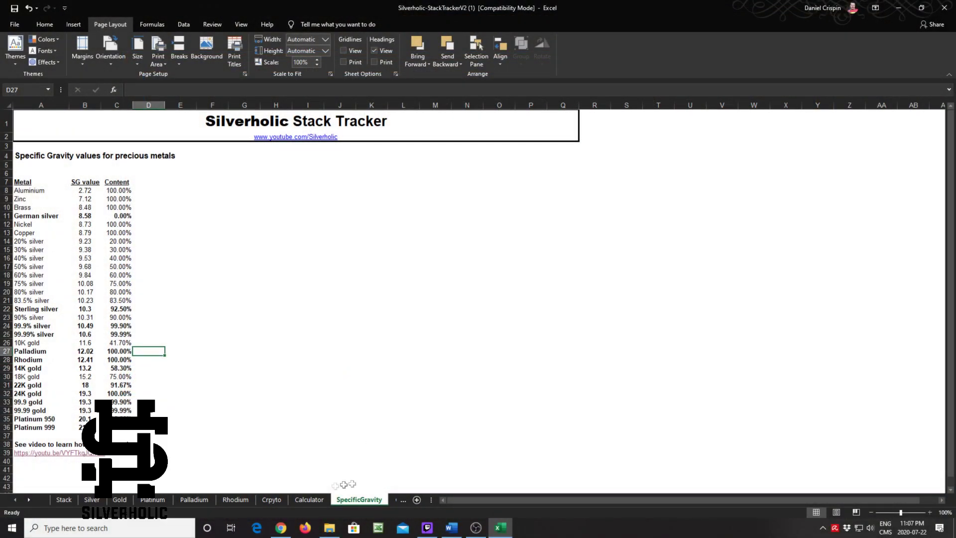
{"action": "left_click", "coordinate": [30, 500]}
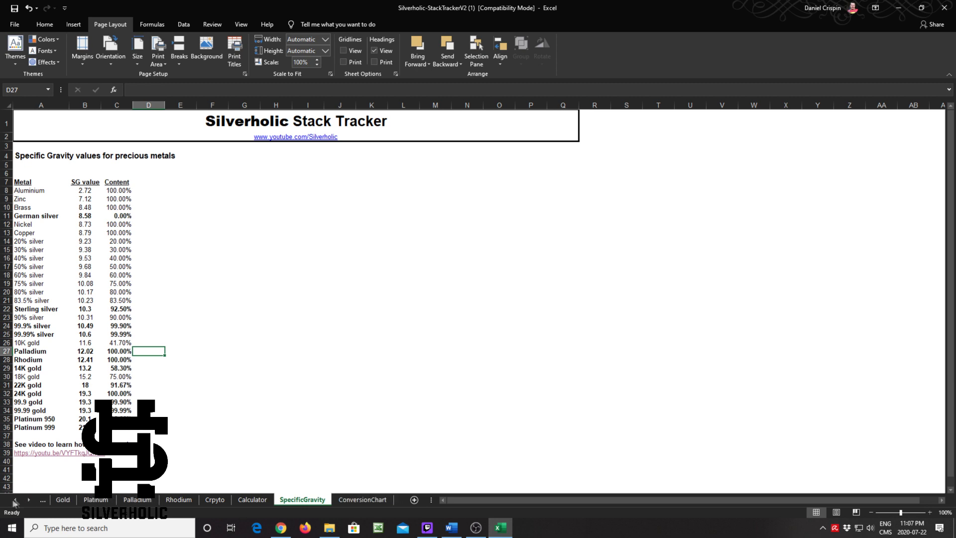
{"action": "left_click", "coordinate": [15, 500]}
{"action": "left_click", "coordinate": [15, 499]}
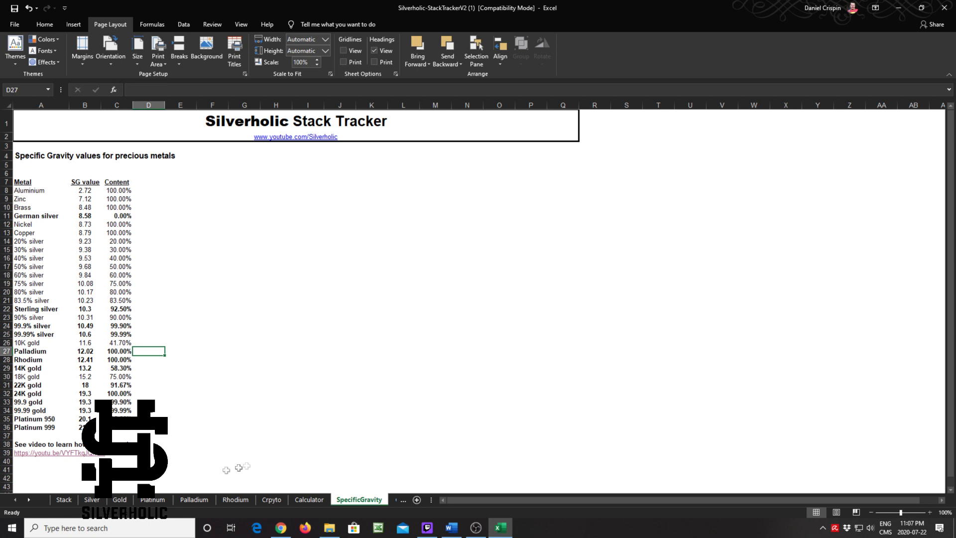
{"action": "left_click", "coordinate": [29, 499]}
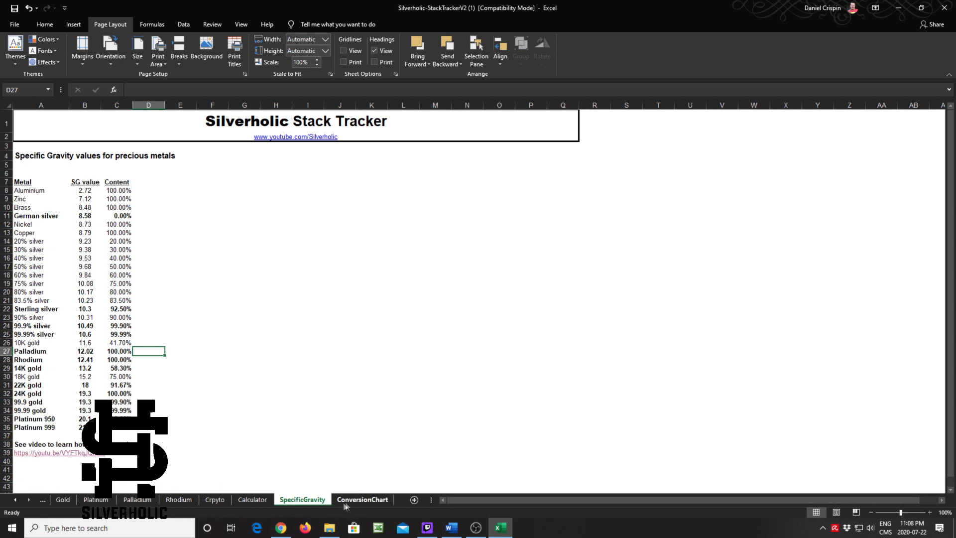
{"action": "left_click", "coordinate": [362, 500]}
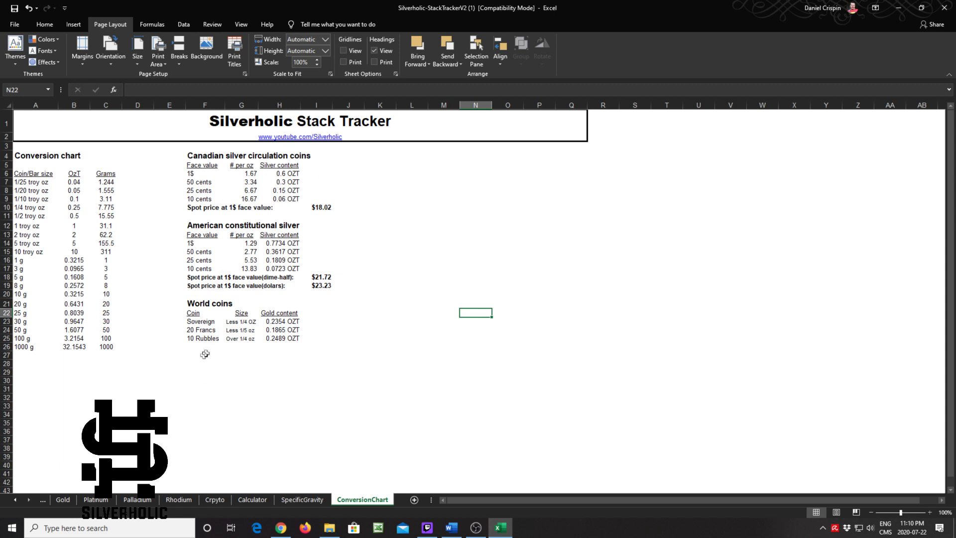
{"action": "left_click", "coordinate": [138, 337]}
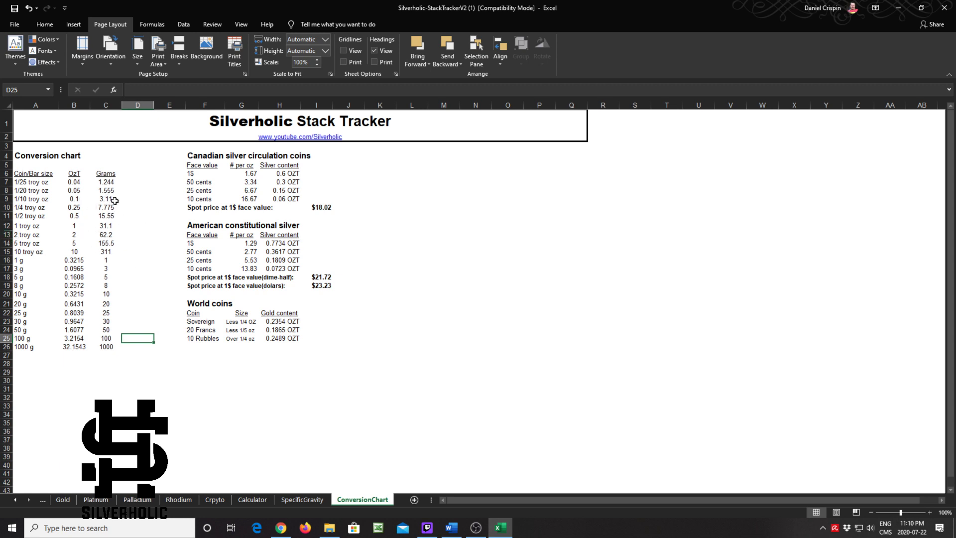
Check the troy ounce and gram equivalents of the 1/20 troy oz size in the conversion chart.
{"action": "left_click", "coordinate": [20, 192]}
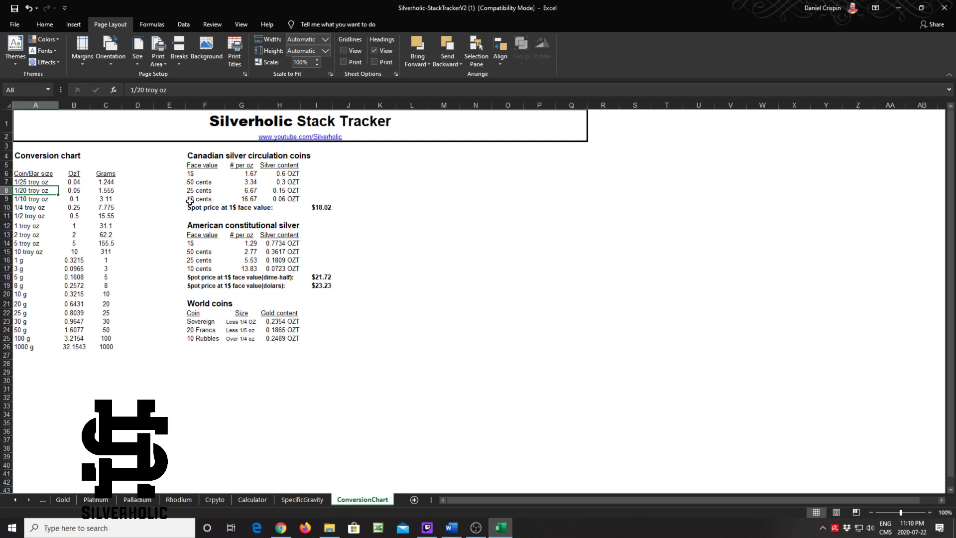
{"action": "key", "text": "Right"}
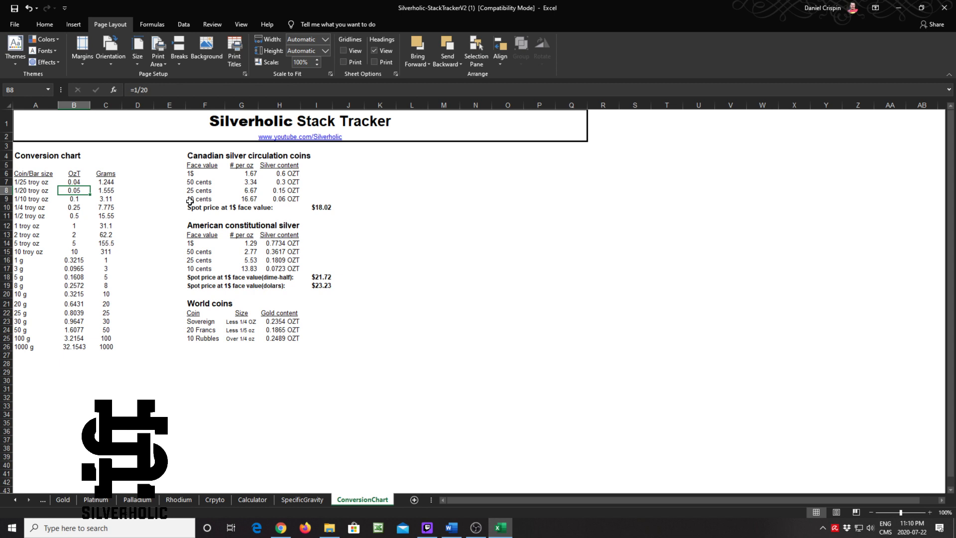
{"action": "key", "text": "Right"}
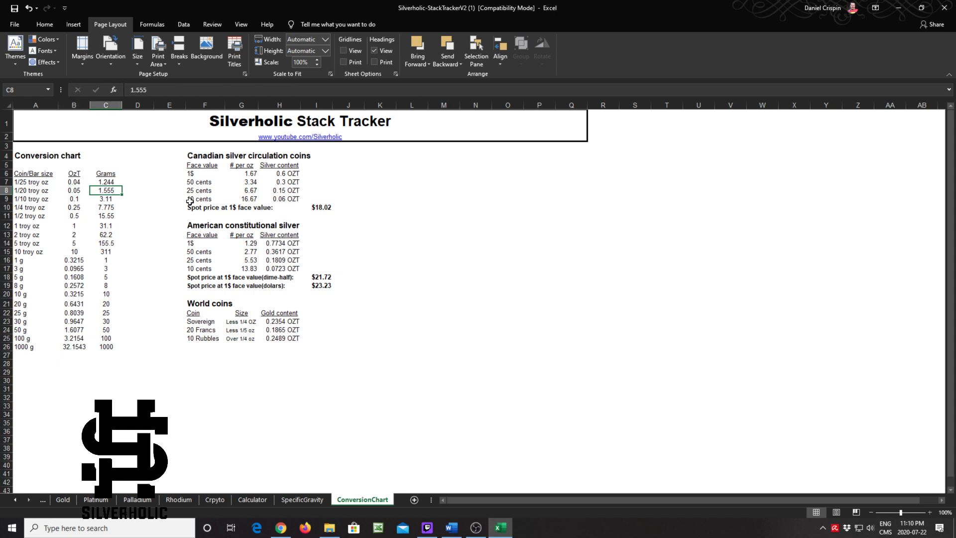
{"action": "key", "text": "Left"}
{"action": "key", "text": "Left"}
Go through the coin and bar sizes in the conversion chart, from the fractional troy ounce entries down to 8 g.
{"action": "key", "text": "Down"}
{"action": "key", "text": "Down"}
{"action": "key", "text": "Down"}
{"action": "key", "text": "Down"}
{"action": "key", "text": "Down"}
{"action": "key", "text": "Down"}
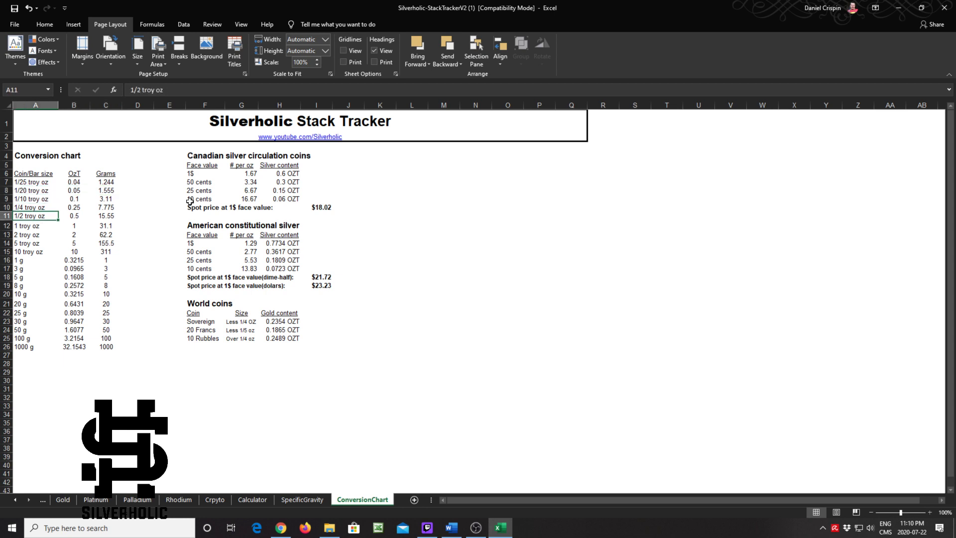
{"action": "key", "text": "Up"}
{"action": "key", "text": "Up"}
{"action": "key", "text": "Up"}
{"action": "key", "text": "Up"}
{"action": "key", "text": "Up"}
{"action": "key", "text": "Up"}
{"action": "key", "text": "Up"}
{"action": "key", "text": "Down"}
{"action": "key", "text": "Down"}
{"action": "key", "text": "Down"}
{"action": "key", "text": "Down"}
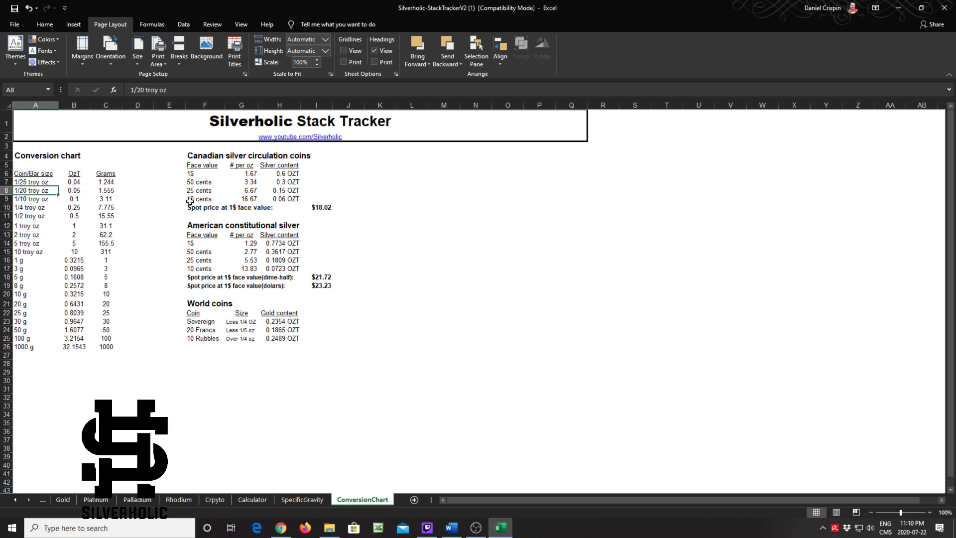
{"action": "key", "text": "Down"}
{"action": "key", "text": "Down"}
{"action": "key", "text": "Down"}
{"action": "key", "text": "Down"}
{"action": "key", "text": "Down"}
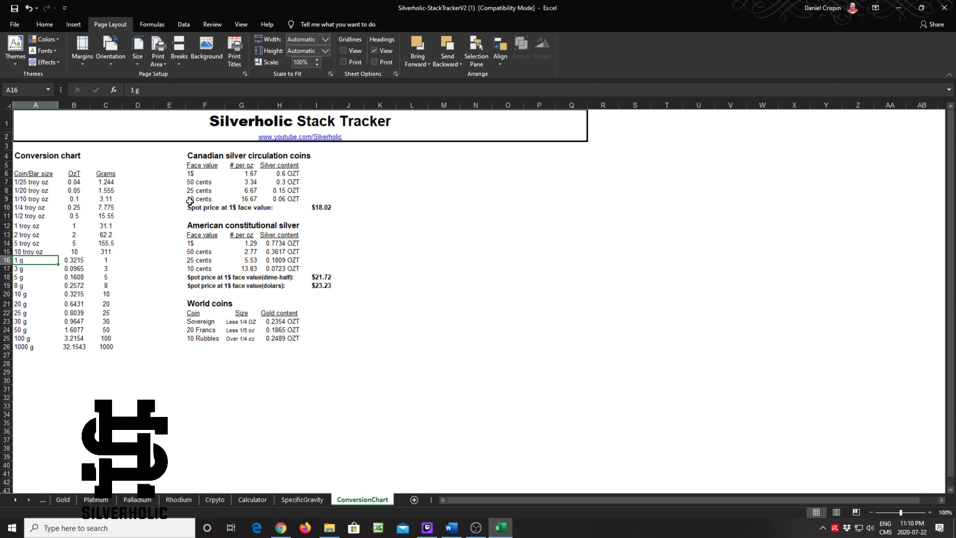
{"action": "key", "text": "Down"}
{"action": "key", "text": "Down"}
{"action": "key", "text": "Down"}
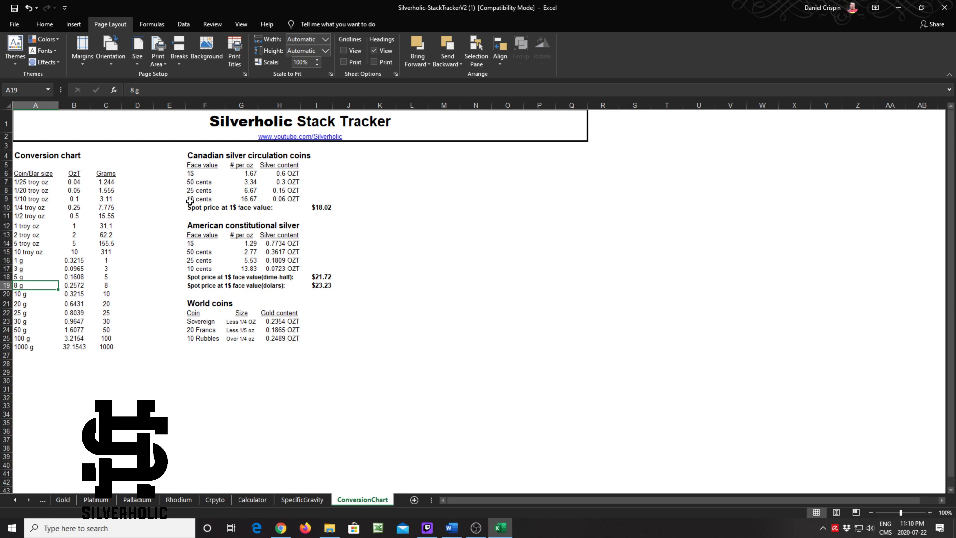
Check the troy ounce equivalent of the 8 g size and continue to the 20 g entry.
{"action": "key", "text": "Right"}
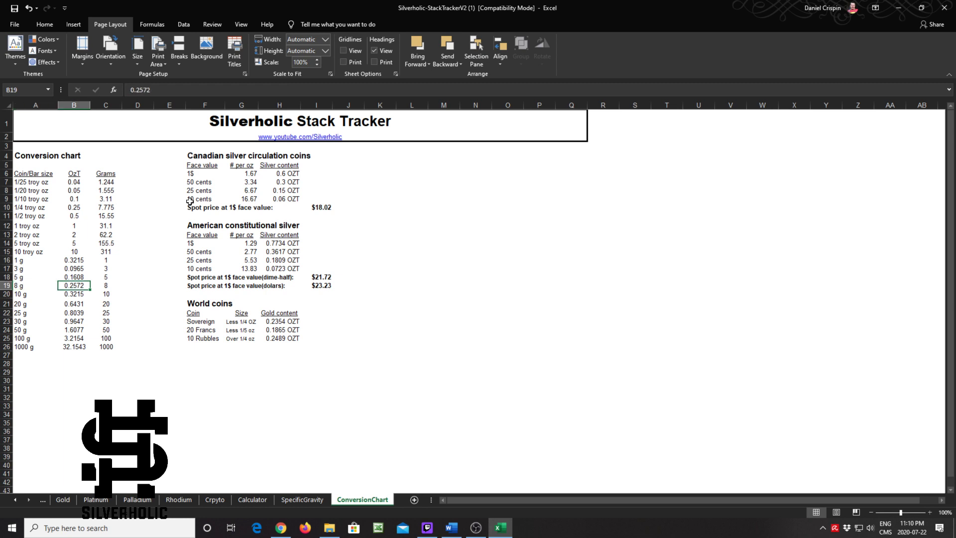
{"action": "key", "text": "Left"}
{"action": "key", "text": "Right"}
{"action": "key", "text": "Left"}
{"action": "key", "text": "Down"}
{"action": "key", "text": "Down"}
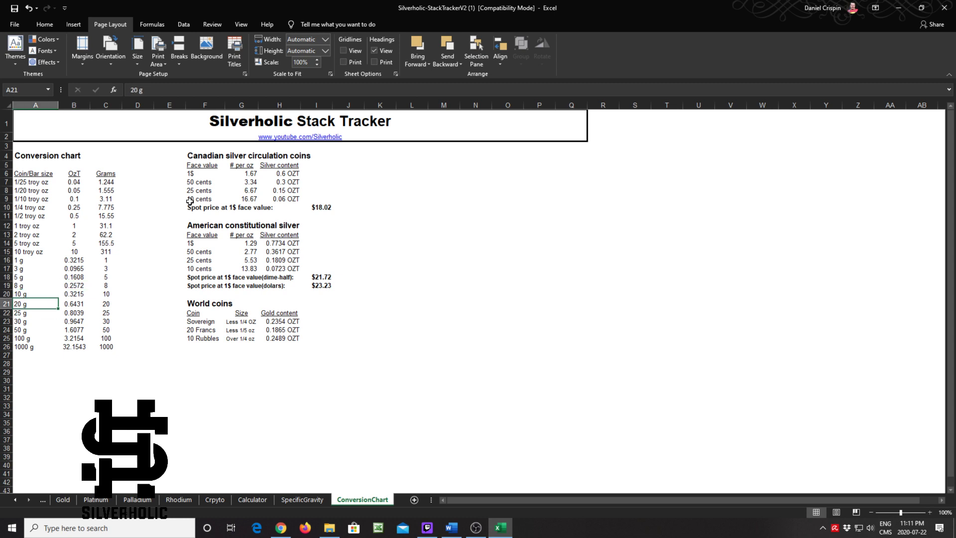
Select the face values F6:F9, from 1$ to 10 cents, in the Canadian silver circulation coins table.
{"action": "left_click", "coordinate": [355, 176]}
{"action": "key", "text": "Left"}
{"action": "key", "text": "Left"}
{"action": "key", "text": "Left"}
{"action": "key", "text": "Left"}
{"action": "key", "text": "Left"}
{"action": "key", "text": "Right"}
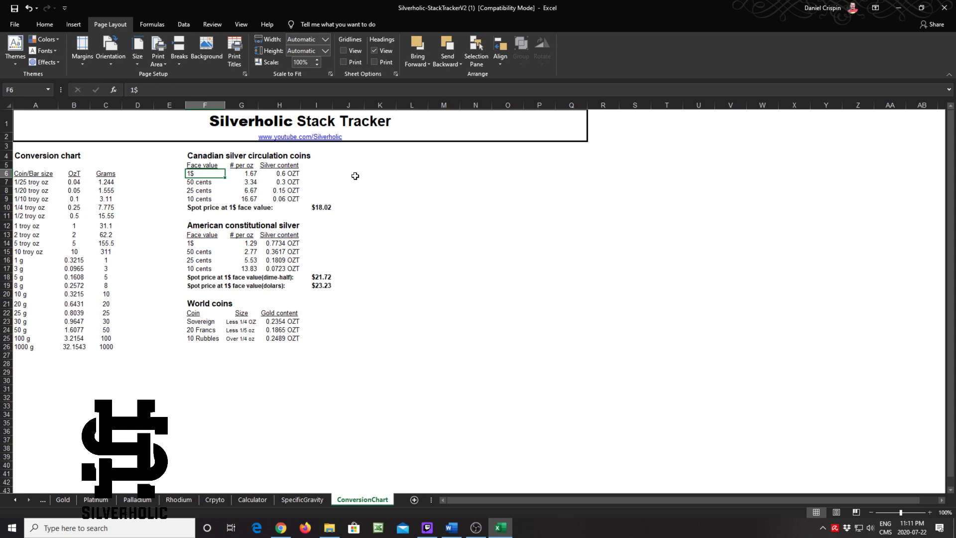
{"action": "key", "text": "shift+Down"}
{"action": "key", "text": "shift+Down"}
{"action": "key", "text": "shift+Down"}
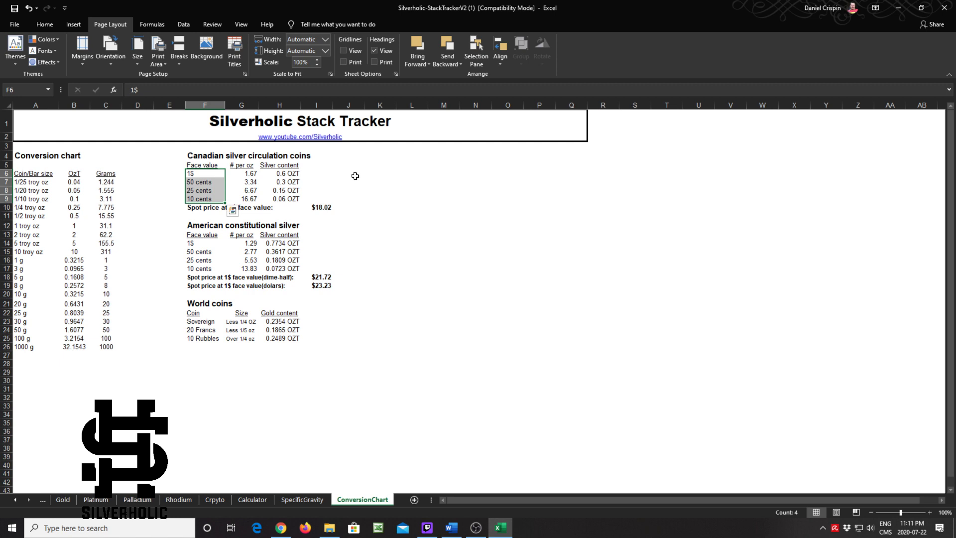
Examine the number per ounce for the Canadian 1$ coin and the silver content of each denomination down to 10 cents.
{"action": "key", "text": "Right"}
{"action": "key", "text": "Right"}
{"action": "key", "text": "Right"}
{"action": "key", "text": "Left"}
{"action": "key", "text": "Left"}
{"action": "key", "text": "Left"}
{"action": "key", "text": "Right"}
{"action": "key", "text": "Right"}
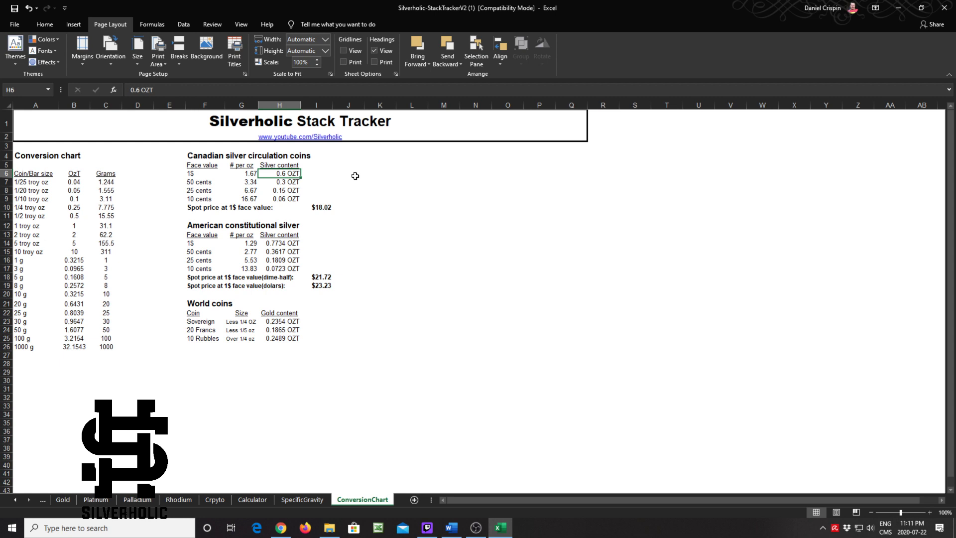
{"action": "key", "text": "Down"}
{"action": "key", "text": "Down"}
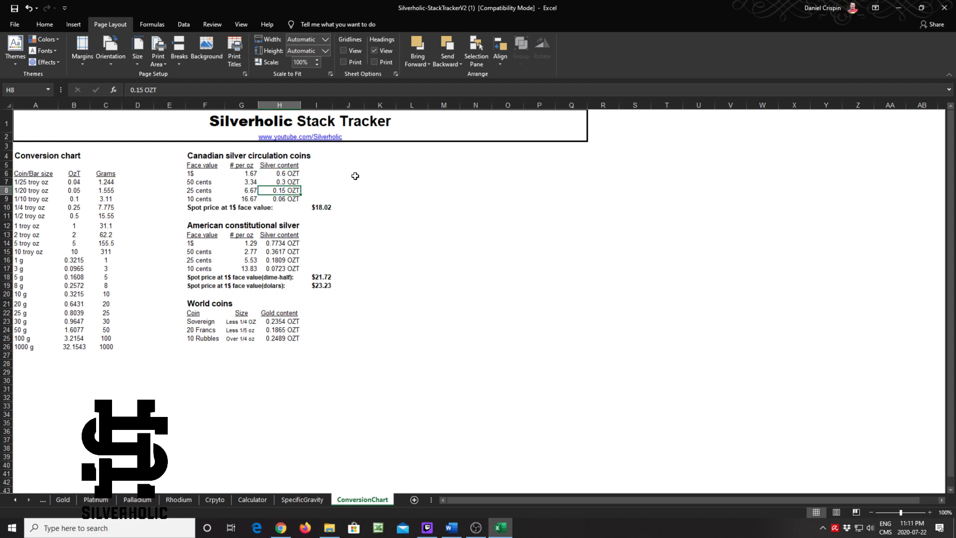
{"action": "key", "text": "Down"}
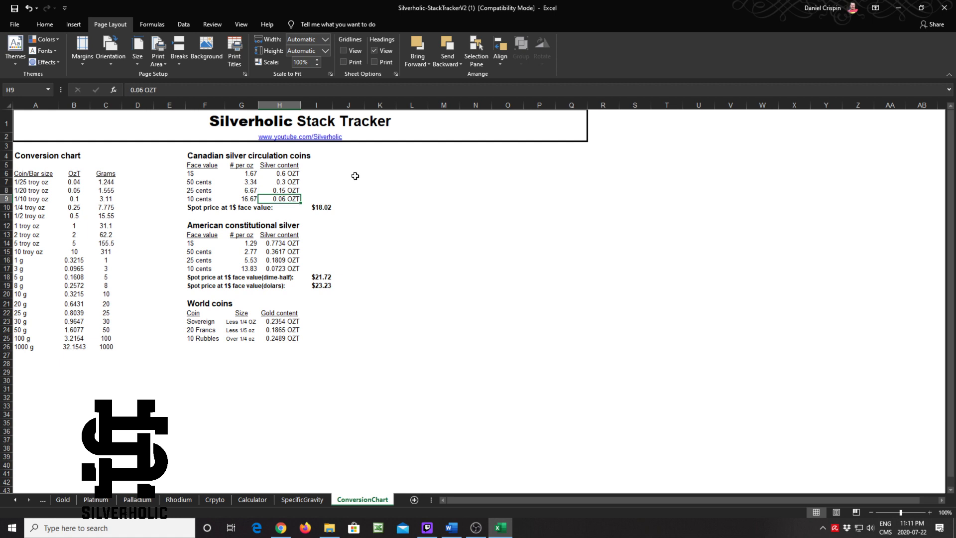
Look back over the rows of the Canadian silver coin table, returning to the 1$ face value in F6.
{"action": "key", "text": "Up"}
{"action": "key", "text": "Up"}
{"action": "key", "text": "Up"}
{"action": "key", "text": "Down"}
{"action": "key", "text": "Down"}
{"action": "key", "text": "Down"}
{"action": "key", "text": "Down"}
{"action": "key", "text": "Up"}
{"action": "key", "text": "Left"}
{"action": "key", "text": "Left"}
{"action": "key", "text": "Right"}
{"action": "key", "text": "Right"}
{"action": "key", "text": "Right"}
{"action": "key", "text": "Left"}
{"action": "key", "text": "Left"}
{"action": "key", "text": "Left"}
{"action": "key", "text": "Up"}
{"action": "key", "text": "Up"}
{"action": "key", "text": "Up"}
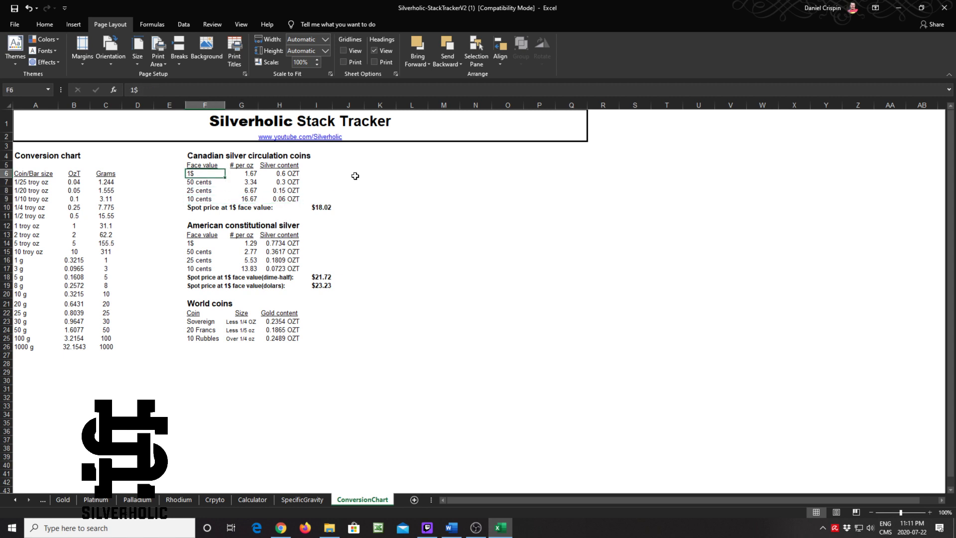
Review the Canadian coins' number per ounce column and inspect the spot price formula for 1$ face value in I10.
{"action": "key", "text": "Right"}
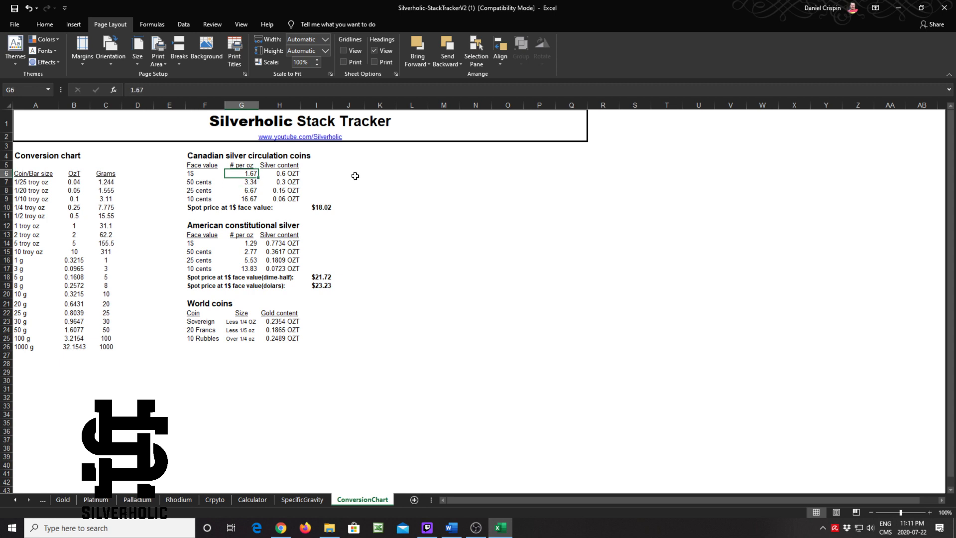
{"action": "key", "text": "Down"}
{"action": "key", "text": "Down"}
{"action": "key", "text": "Down"}
{"action": "key", "text": "Down"}
{"action": "key", "text": "Left"}
{"action": "key", "text": "Left"}
{"action": "key", "text": "Right"}
{"action": "key", "text": "Right"}
{"action": "key", "text": "Right"}
{"action": "key", "text": "Right"}
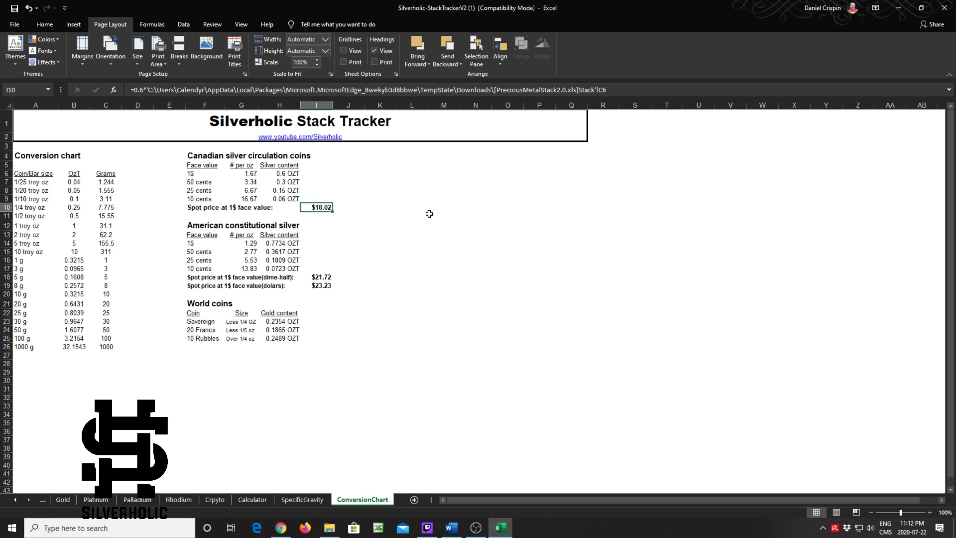
Go to the 1$ face value entry in the American constitutional silver table.
{"action": "key", "text": "Down"}
{"action": "key", "text": "Down"}
{"action": "key", "text": "Down"}
{"action": "key", "text": "Down"}
{"action": "key", "text": "Down"}
{"action": "key", "text": "Down"}
{"action": "key", "text": "Down"}
{"action": "key", "text": "Down"}
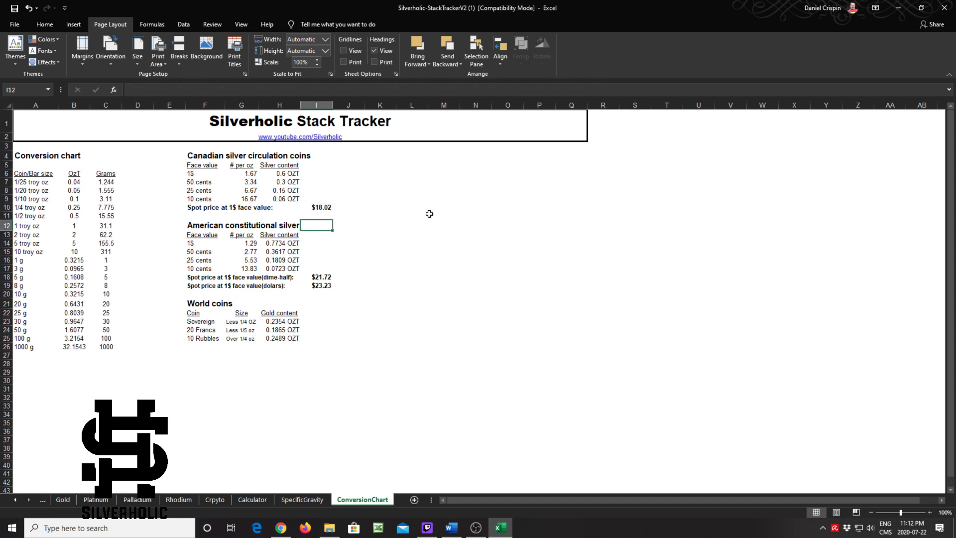
{"action": "key", "text": "Left"}
{"action": "key", "text": "Left"}
{"action": "key", "text": "Left"}
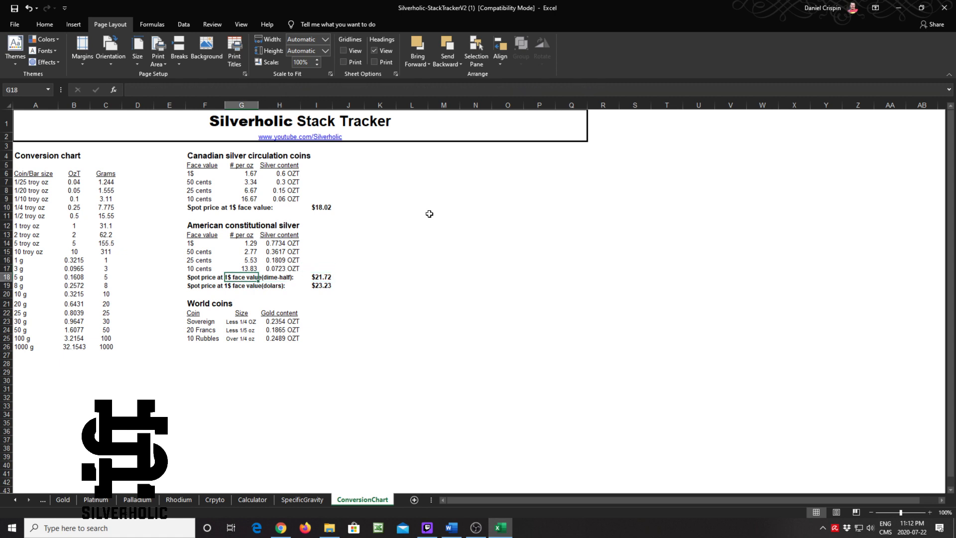
{"action": "key", "text": "Up"}
{"action": "key", "text": "Up"}
{"action": "key", "text": "Up"}
{"action": "key", "text": "Up"}
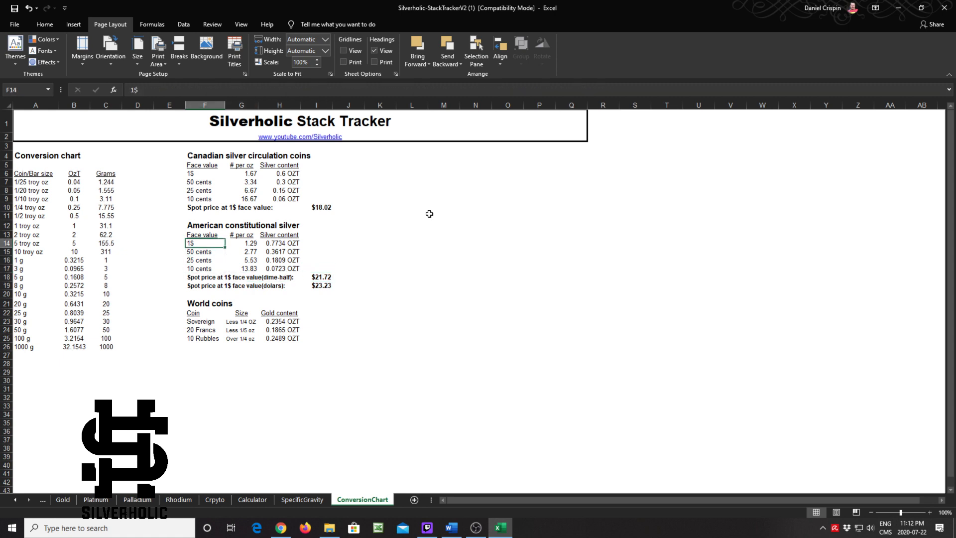
Check the number per ounce and silver content of the American 1$ coin.
{"action": "key", "text": "Down"}
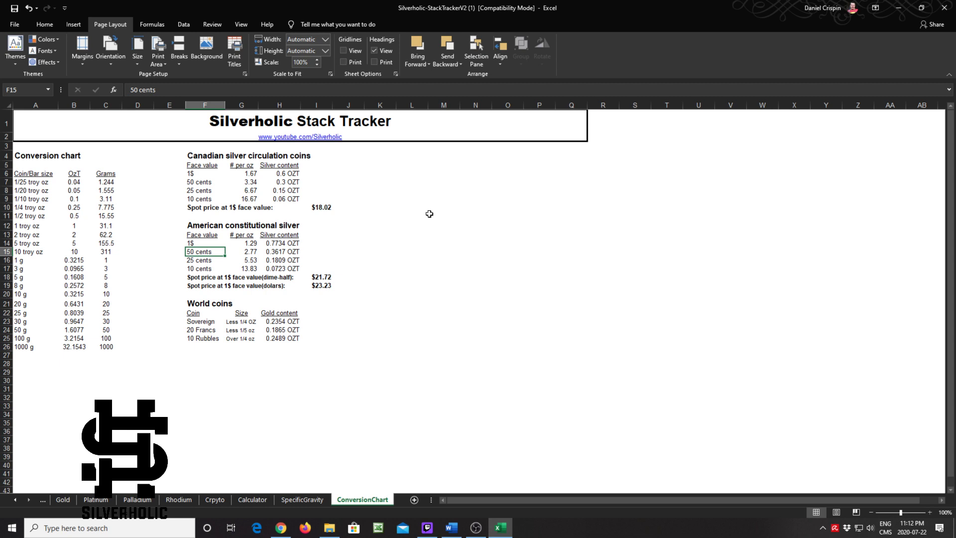
{"action": "key", "text": "Up"}
{"action": "key", "text": "Right"}
{"action": "key", "text": "Left"}
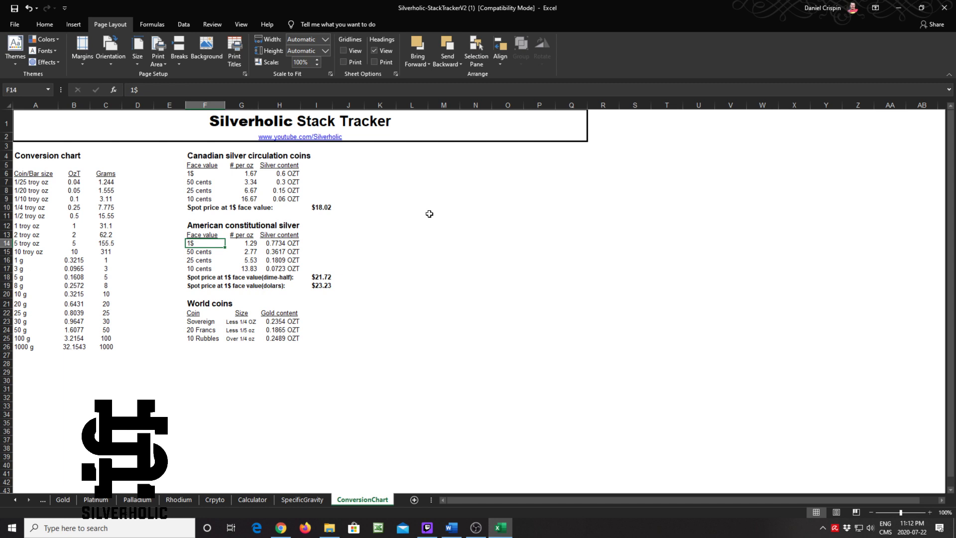
{"action": "key", "text": "Right"}
{"action": "key", "text": "Right"}
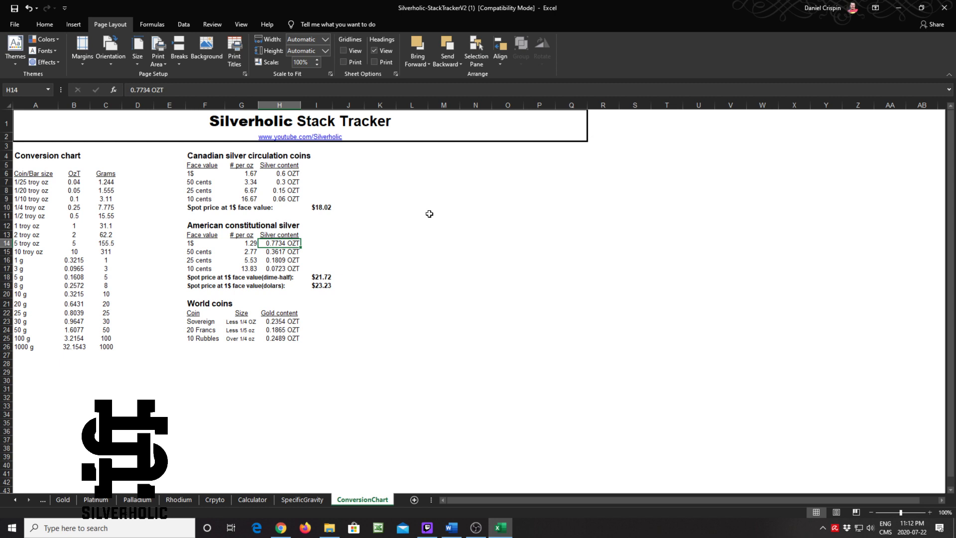
Review the silver content of the American 50, 25 and 10 cent coins, ending at H17.
{"action": "key", "text": "Down"}
{"action": "key", "text": "Down"}
{"action": "key", "text": "Down"}
{"action": "key", "text": "Up"}
{"action": "key", "text": "Up"}
{"action": "key", "text": "Up"}
{"action": "key", "text": "Up"}
{"action": "key", "text": "Down"}
{"action": "key", "text": "Down"}
{"action": "key", "text": "Down"}
{"action": "key", "text": "Down"}
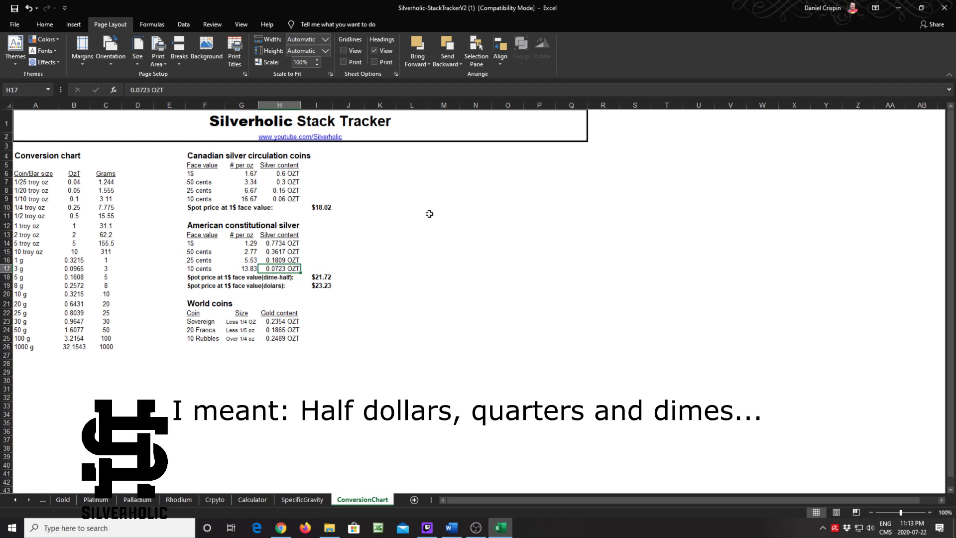
Review the number per ounce and silver content of the American constitutional silver coins, ending at G16.
{"action": "key", "text": "Left"}
{"action": "key", "text": "Left"}
{"action": "key", "text": "Down"}
{"action": "key", "text": "Right"}
{"action": "key", "text": "Up"}
{"action": "key", "text": "Right"}
{"action": "key", "text": "Right"}
{"action": "key", "text": "Right"}
{"action": "key", "text": "Left"}
{"action": "key", "text": "Left"}
{"action": "key", "text": "Up"}
{"action": "key", "text": "Up"}
{"action": "key", "text": "Down"}
{"action": "key", "text": "Down"}
{"action": "key", "text": "Left"}
{"action": "key", "text": "Left"}
{"action": "key", "text": "Up"}
{"action": "key", "text": "Up"}
{"action": "key", "text": "Right"}
{"action": "key", "text": "Right"}
{"action": "key", "text": "Up"}
{"action": "key", "text": "Down"}
{"action": "key", "text": "Down"}
{"action": "key", "text": "Down"}
{"action": "key", "text": "Up"}
{"action": "key", "text": "Up"}
{"action": "key", "text": "Down"}
{"action": "key", "text": "Down"}
{"action": "key", "text": "shift+Left"}
{"action": "key", "text": "Left"}
{"action": "key", "text": "Up"}
{"action": "key", "text": "Up"}
{"action": "key", "text": "Up"}
{"action": "key", "text": "Down"}
{"action": "key", "text": "Down"}
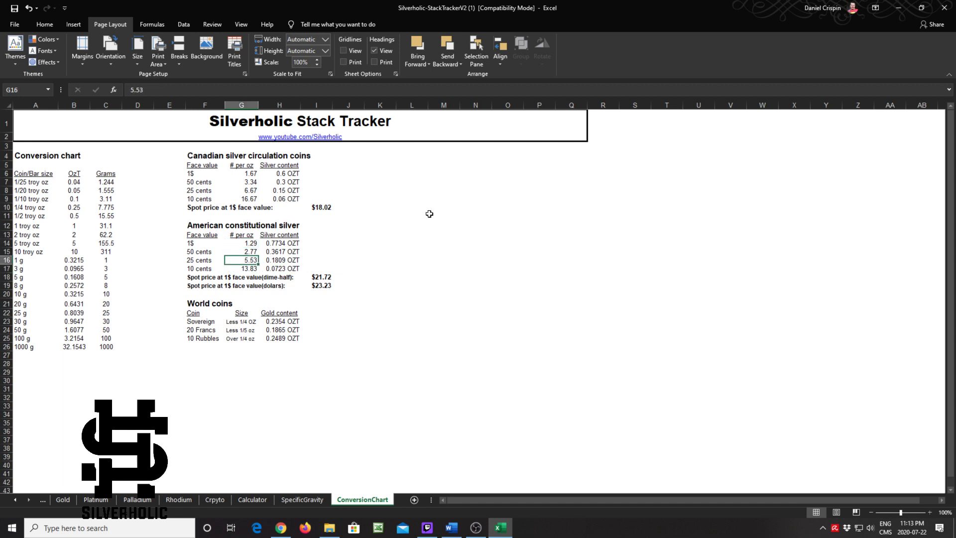
Inspect the two American spot price formulas at 1$ face value in I18 and I19, returning to I18.
{"action": "key", "text": "Down"}
{"action": "key", "text": "Down"}
{"action": "key", "text": "Right"}
{"action": "key", "text": "Right"}
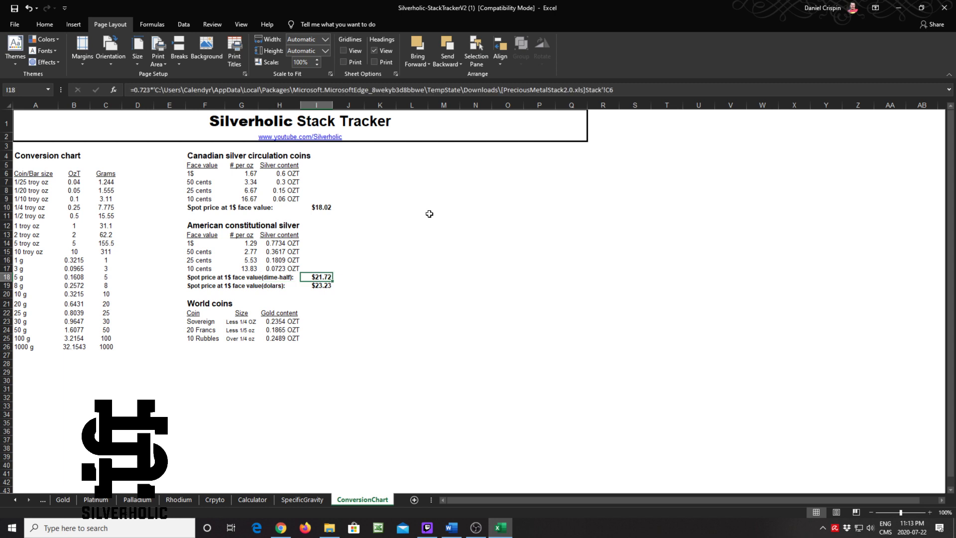
{"action": "key", "text": "Down"}
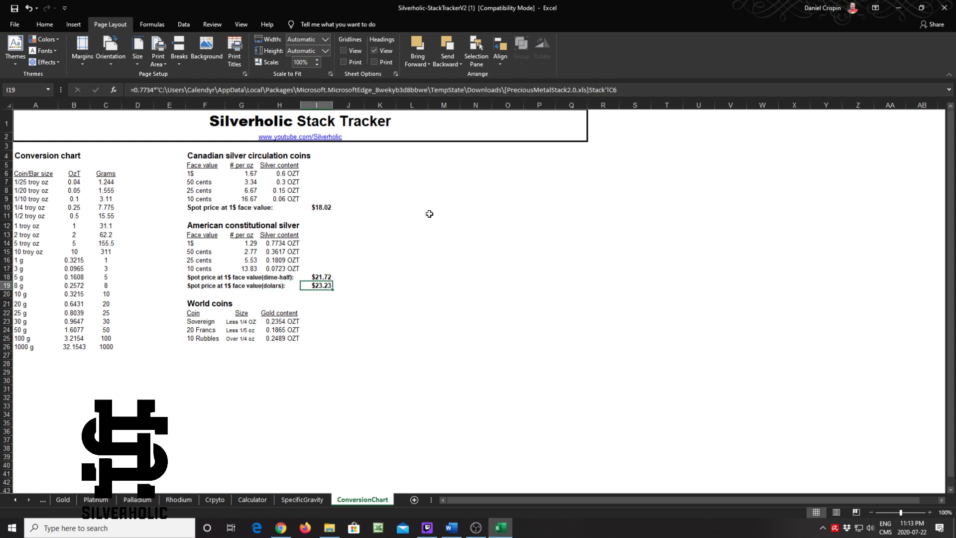
{"action": "key", "text": "Up"}
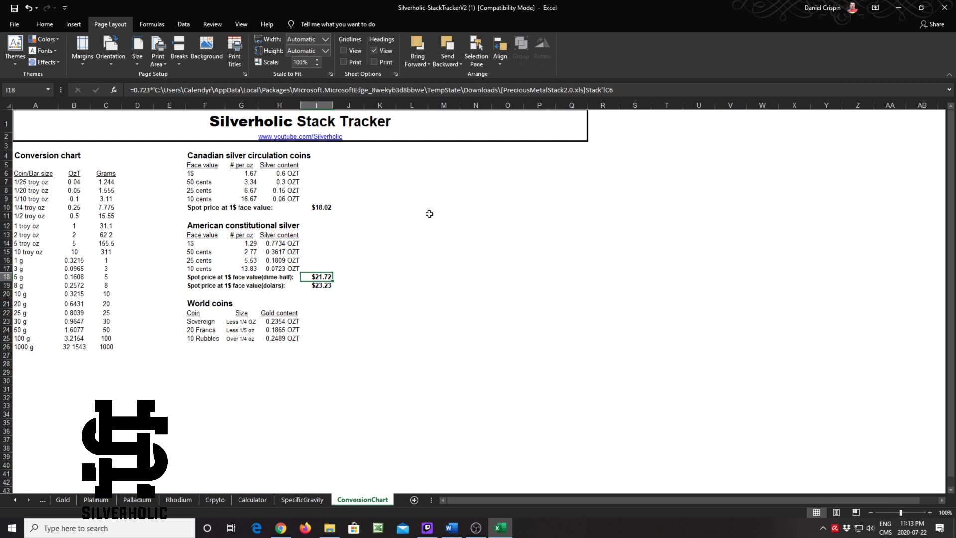
Go to the World coins table and look over its coin names, ending at Sovereign in F23.
{"action": "key", "text": "Down"}
{"action": "key", "text": "Left"}
{"action": "key", "text": "Left"}
{"action": "key", "text": "Left"}
{"action": "key", "text": "Left"}
{"action": "key", "text": "Down"}
{"action": "key", "text": "Down"}
{"action": "key", "text": "Down"}
{"action": "key", "text": "Right"}
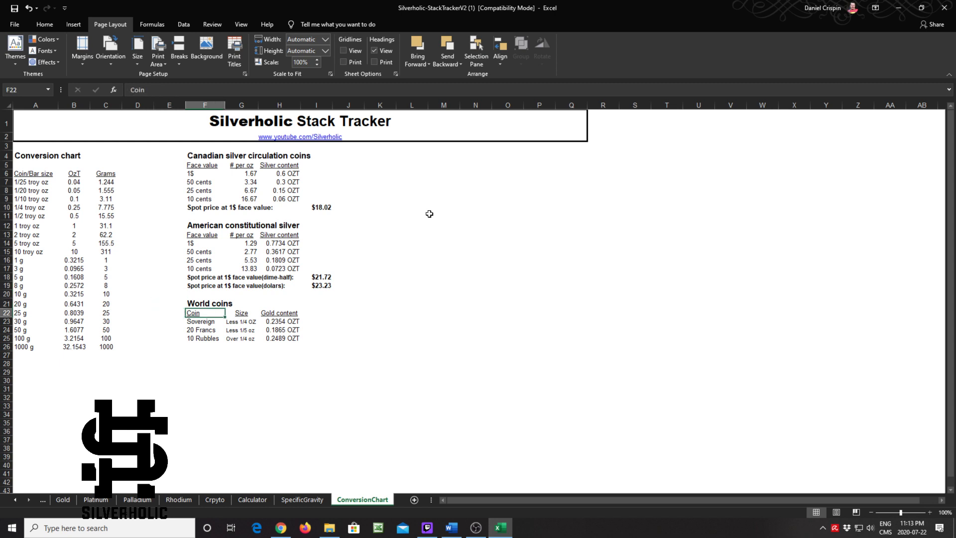
{"action": "key", "text": "Down"}
{"action": "key", "text": "Down"}
{"action": "key", "text": "Down"}
{"action": "key", "text": "Up"}
{"action": "key", "text": "Up"}
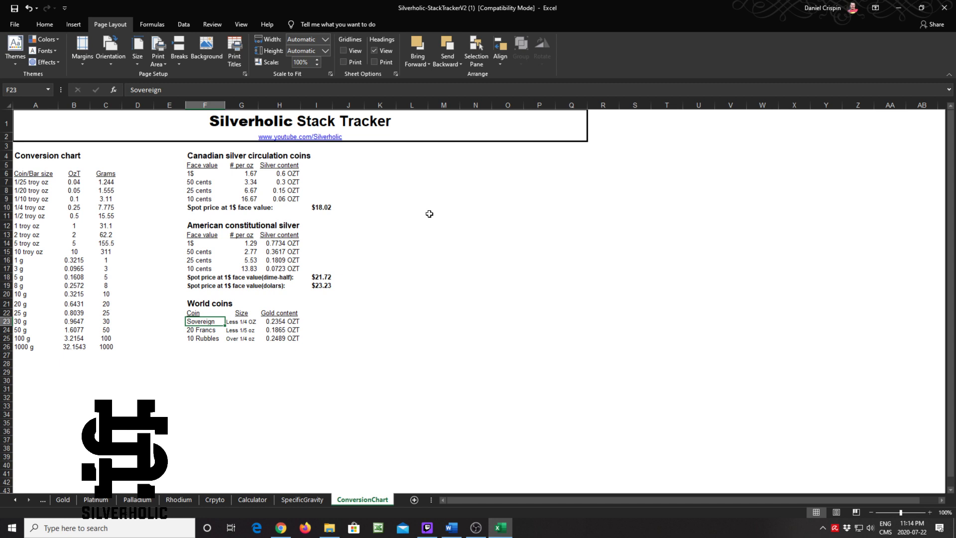
Check the Sovereign's size and gold content in the World coins table, comparing with the row beneath.
{"action": "key", "text": "Right"}
{"action": "key", "text": "Right"}
{"action": "key", "text": "Right"}
{"action": "key", "text": "Left"}
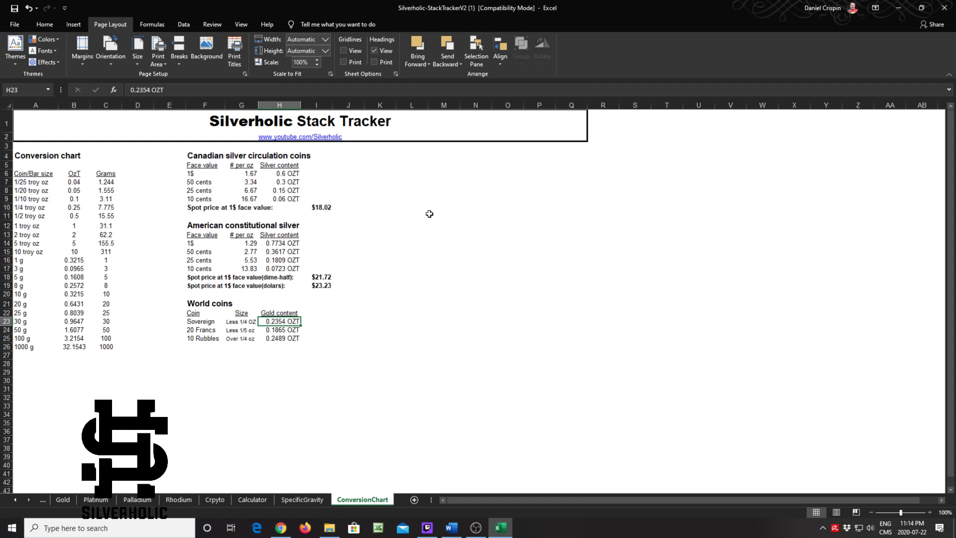
{"action": "key", "text": "Left"}
{"action": "key", "text": "Down"}
{"action": "key", "text": "Right"}
{"action": "key", "text": "Up"}
{"action": "key", "text": "Left"}
Check the gold content of the 20 Francs coin, ending at H24.
{"action": "key", "text": "Down"}
{"action": "key", "text": "Left"}
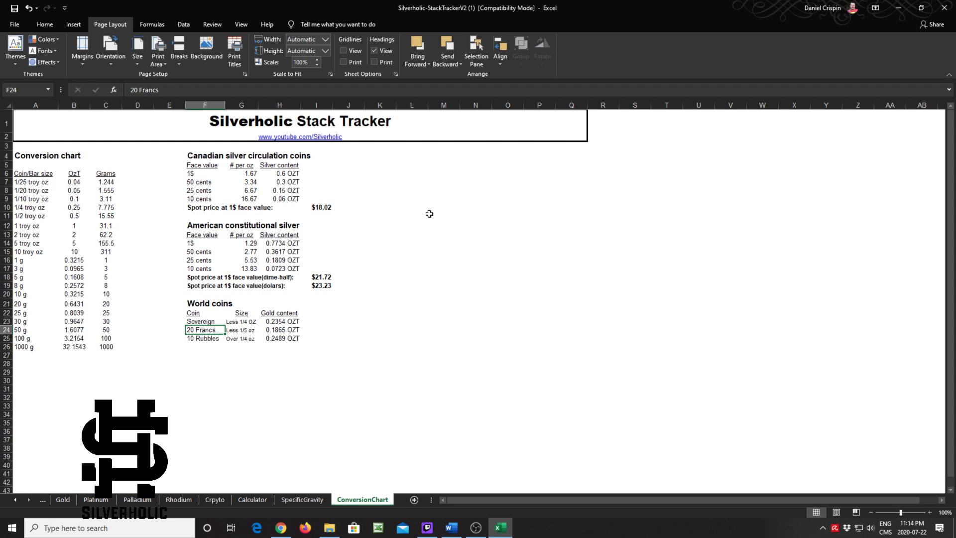
{"action": "key", "text": "Right"}
{"action": "key", "text": "Right"}
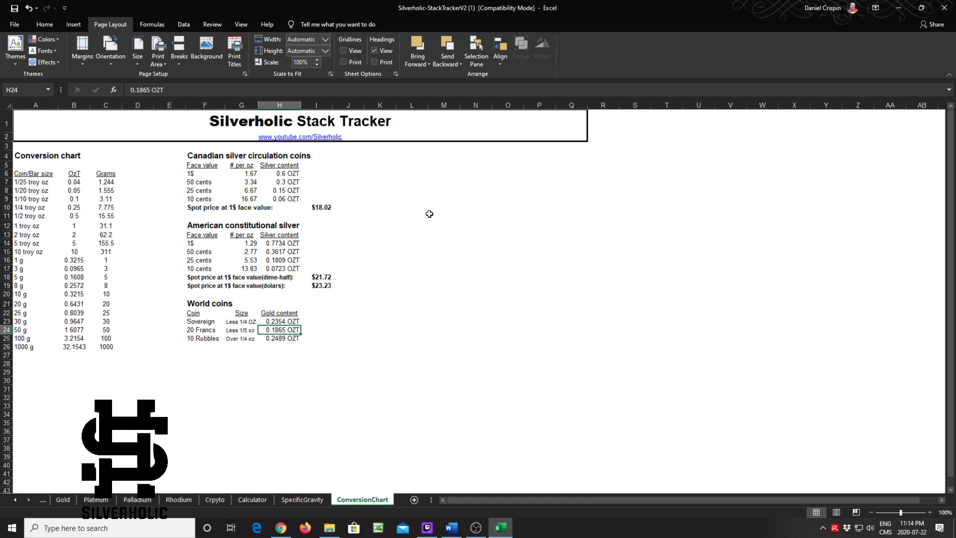
Check the size and gold content of the 10 Rubbles coin, ending at the empty cell F26.
{"action": "key", "text": "Down"}
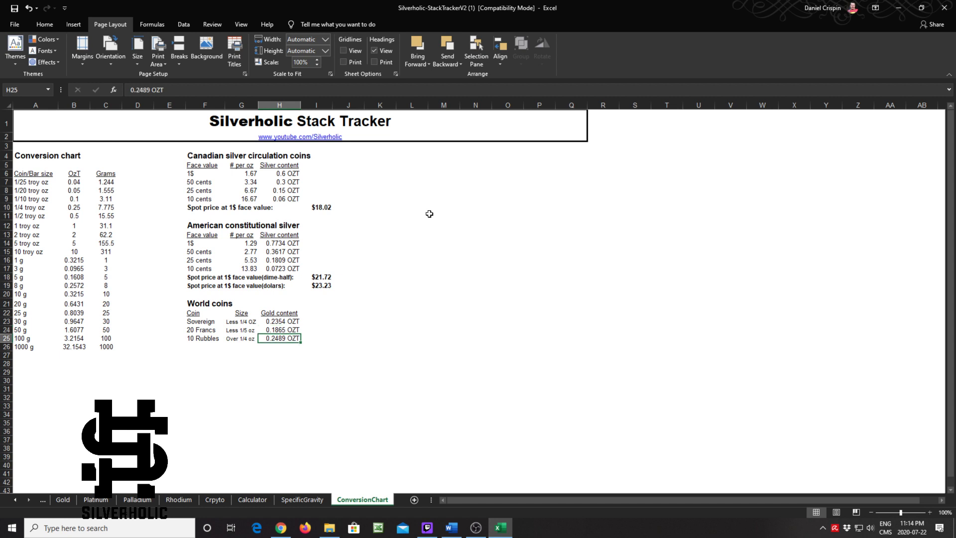
{"action": "key", "text": "Left"}
{"action": "key", "text": "Left"}
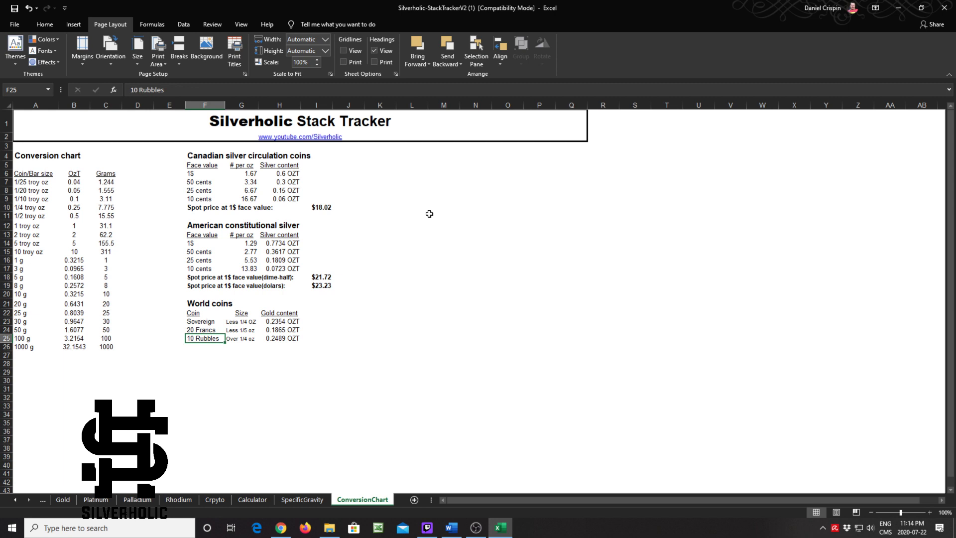
{"action": "key", "text": "Right"}
{"action": "key", "text": "Right"}
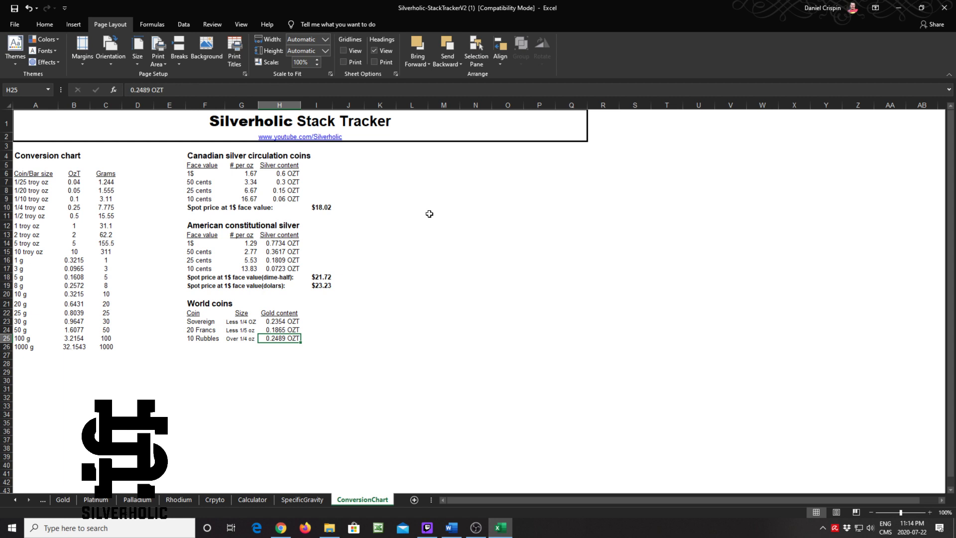
{"action": "key", "text": "Down"}
{"action": "key", "text": "Down"}
{"action": "key", "text": "Up"}
{"action": "key", "text": "Up"}
{"action": "key", "text": "Left"}
{"action": "key", "text": "Left"}
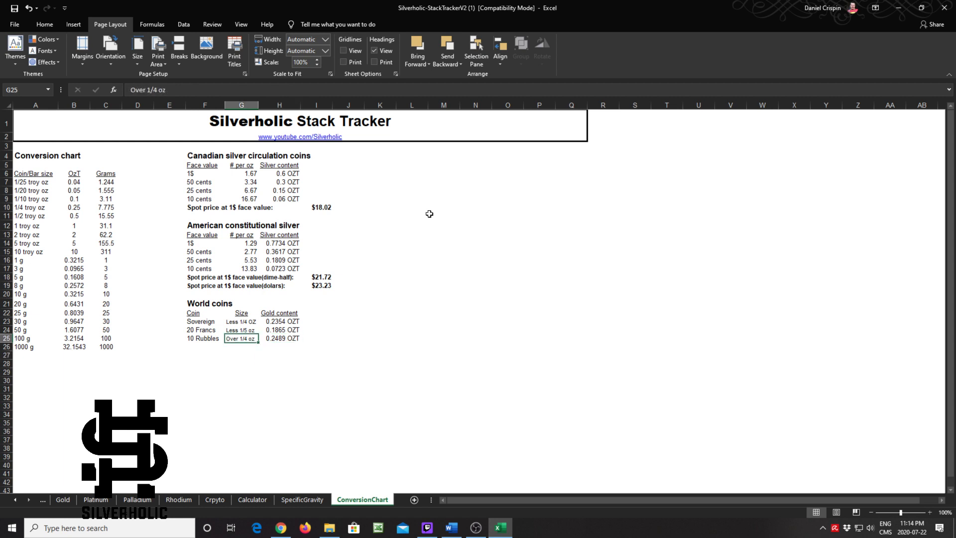
{"action": "key", "text": "Down"}
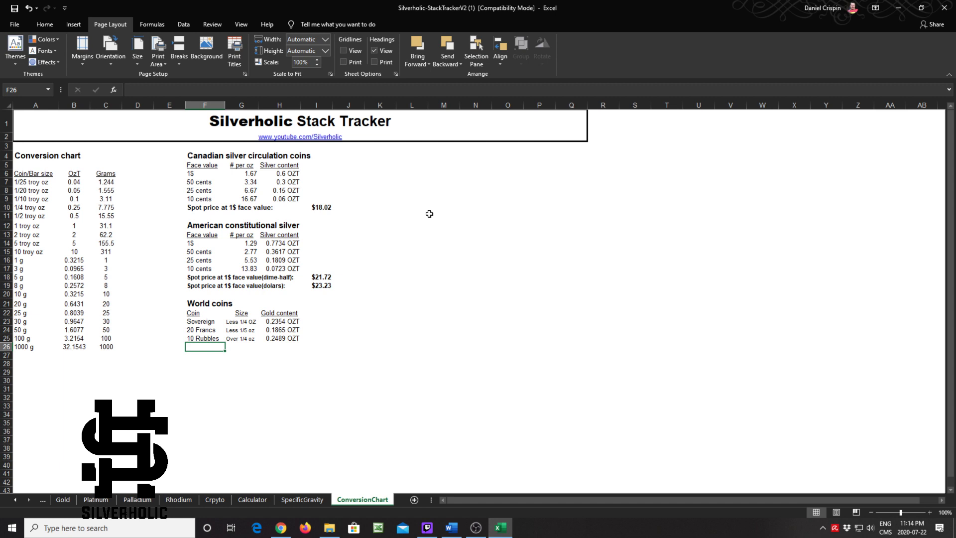
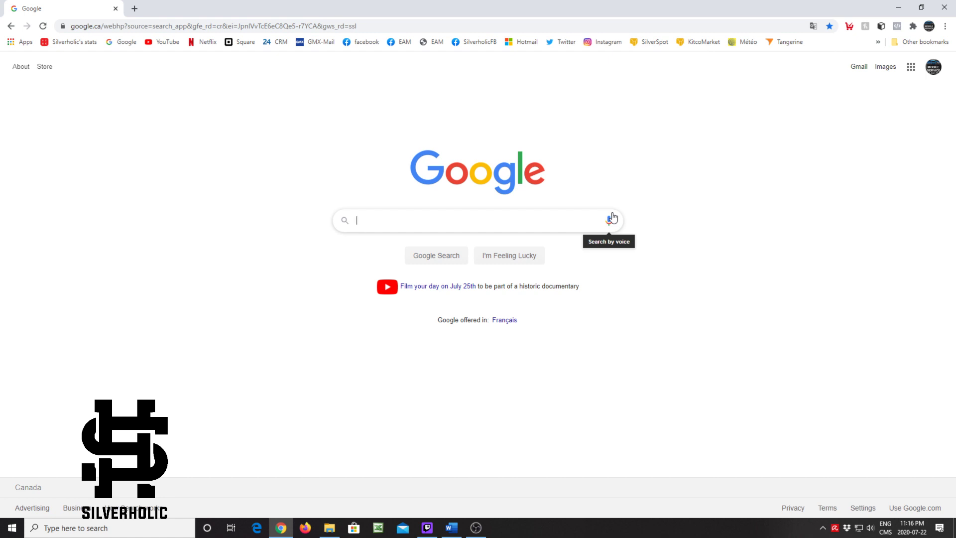
Search Google for "Open office" and open the Apache OpenOffice official site.
{"action": "type", "text": "Open "}
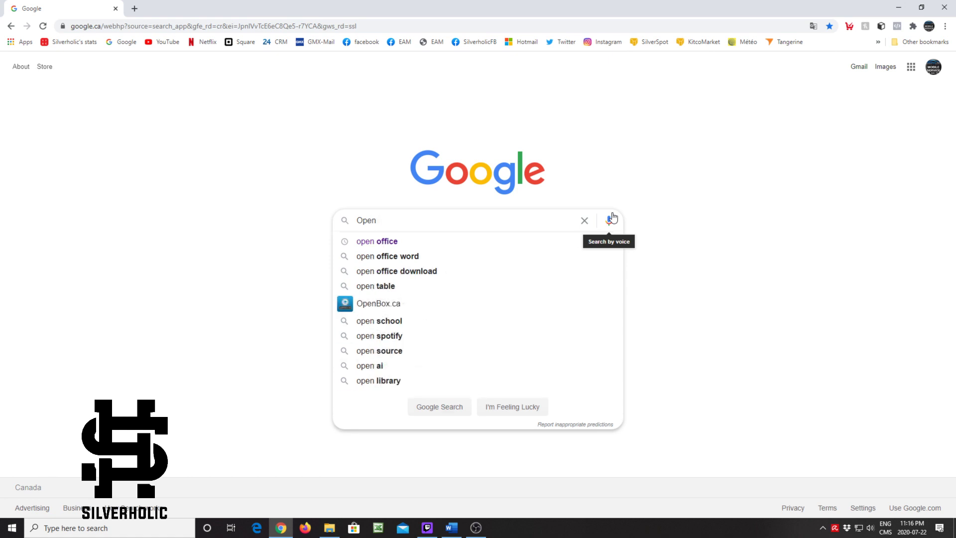
{"action": "type", "text": "office"}
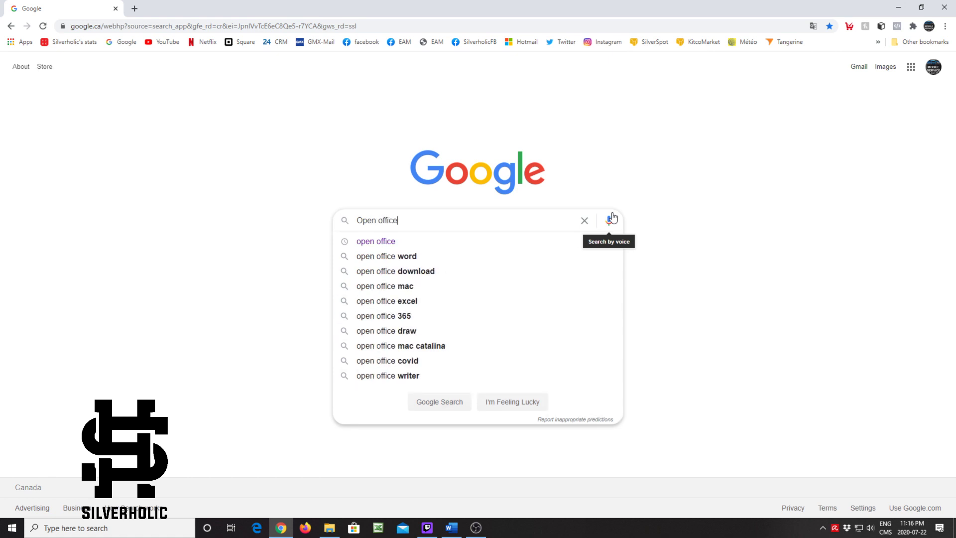
{"action": "key", "text": "Return"}
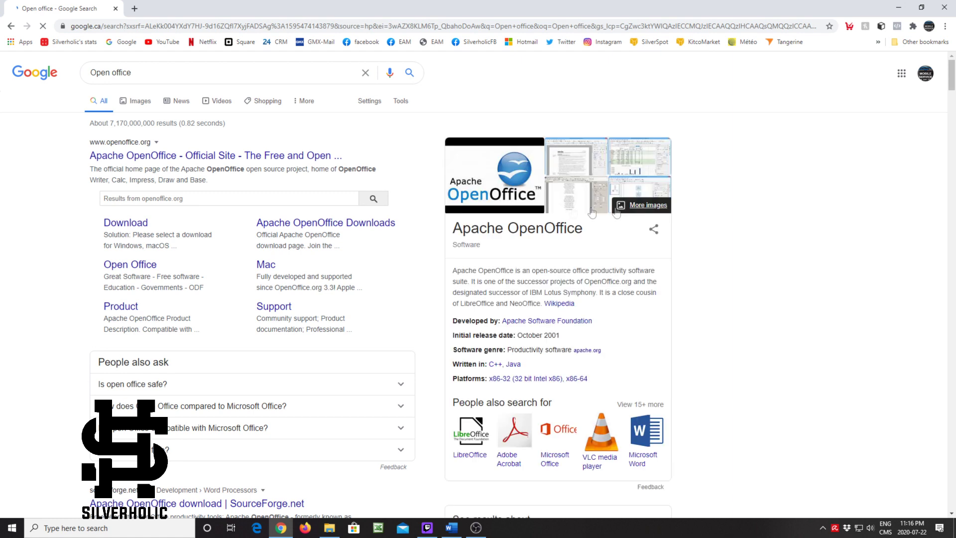
{"action": "left_click", "coordinate": [230, 158]}
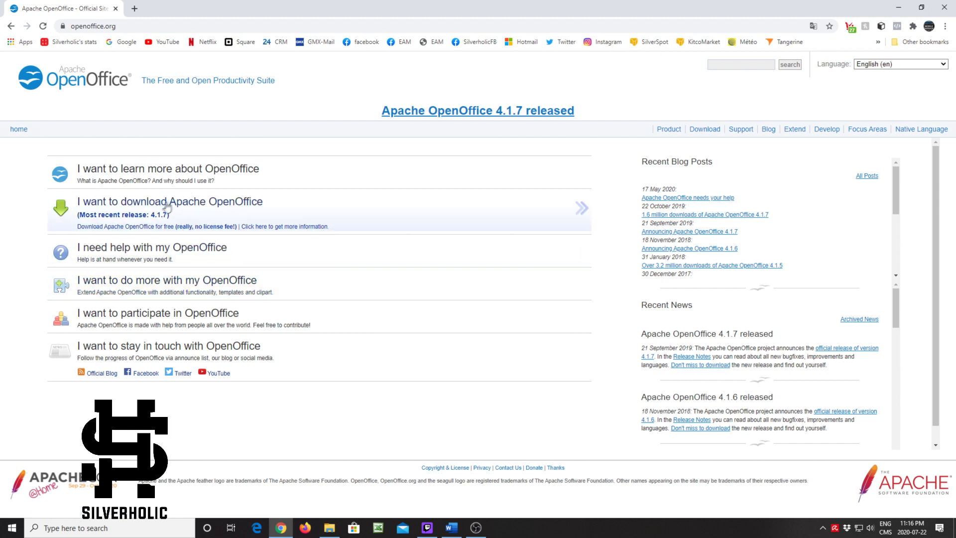
Open the Apache OpenOffice download page and choose Windows (EXE) as the operating system.
{"action": "left_click", "coordinate": [200, 201]}
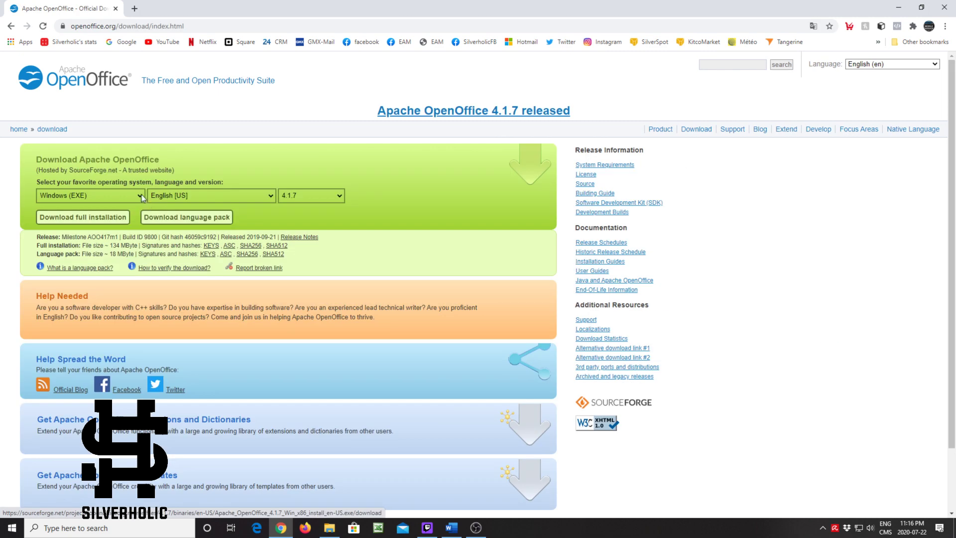
{"action": "left_click", "coordinate": [140, 195]}
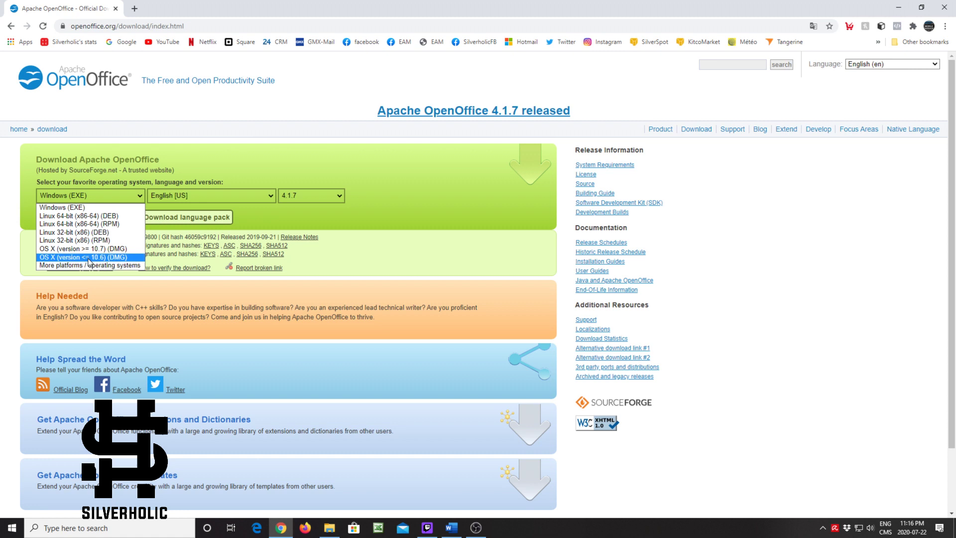
{"action": "left_click", "coordinate": [79, 208]}
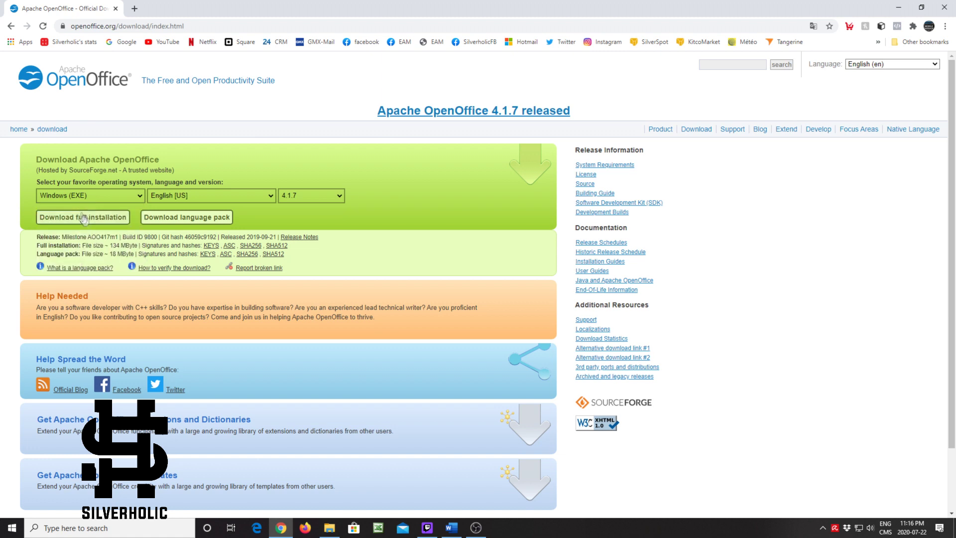
Look through the language and version choices for the OpenOffice download, keeping English [US] and 4.1.7.
{"action": "left_click", "coordinate": [202, 197]}
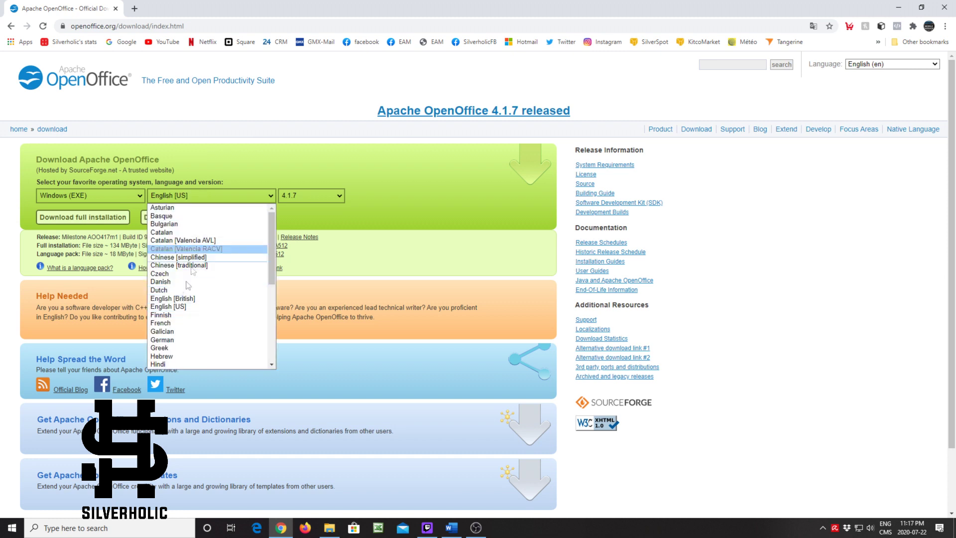
{"action": "left_click", "coordinate": [373, 214]}
{"action": "left_click", "coordinate": [333, 200]}
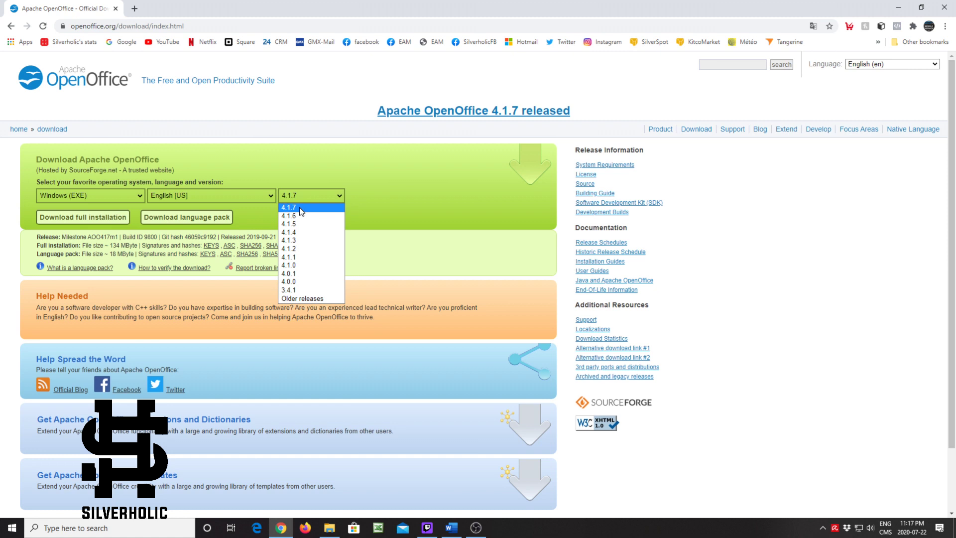
{"action": "left_click", "coordinate": [451, 188]}
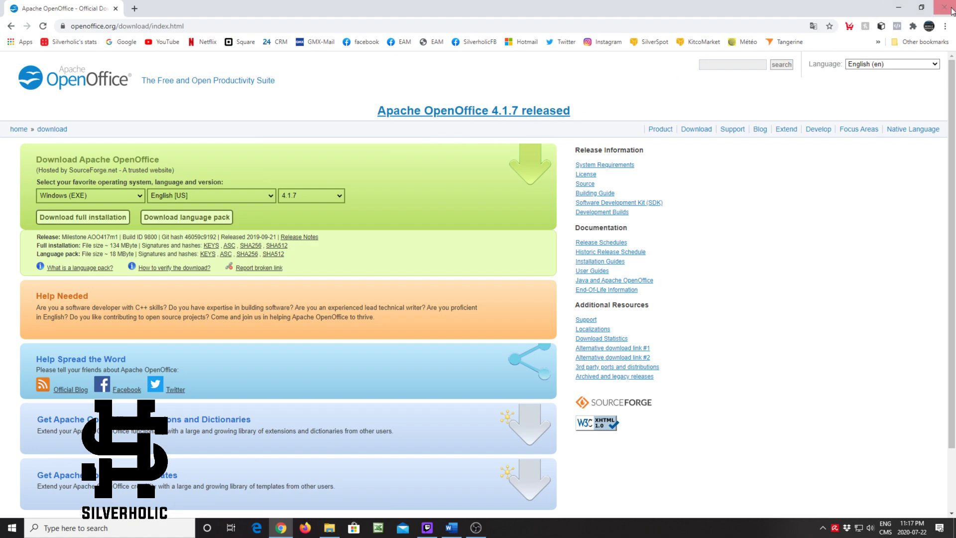
Close the browser and launch OpenOffice Calc from the installed OpenOffice 4.1.7 programs.
{"action": "left_click", "coordinate": [936, 10]}
{"action": "left_click", "coordinate": [22, 529]}
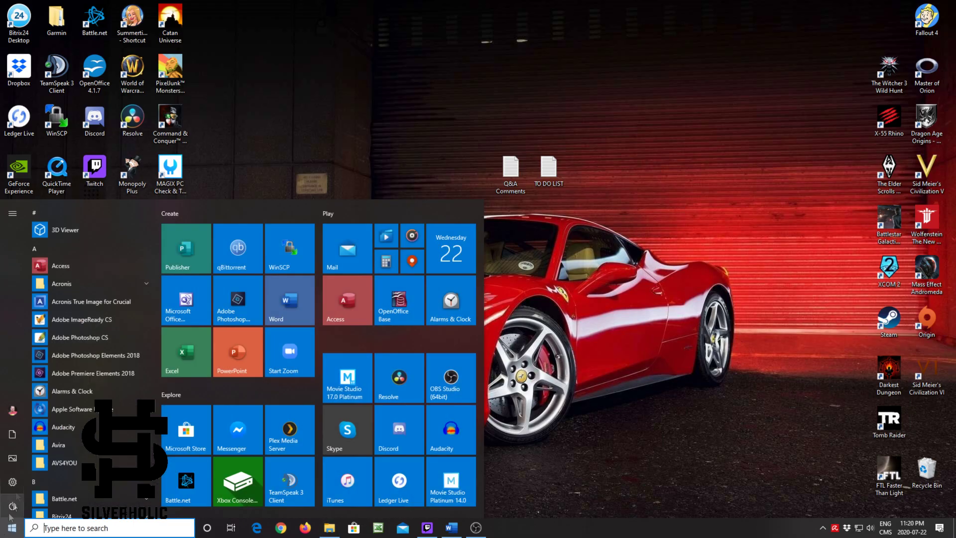
{"action": "scroll", "coordinate": [61, 353], "scroll_direction": "down", "scroll_amount": 5}
{"action": "scroll", "coordinate": [62, 355], "scroll_direction": "down", "scroll_amount": 10}
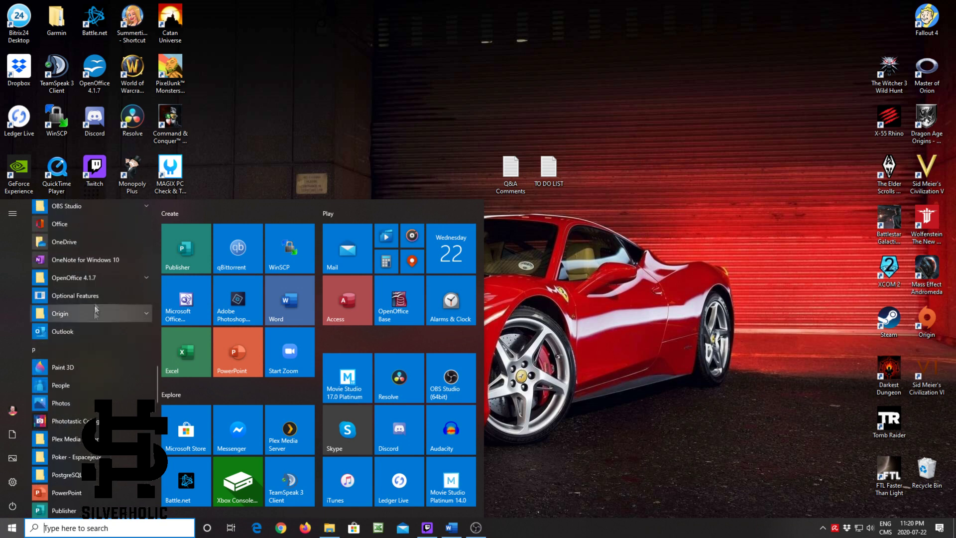
{"action": "scroll", "coordinate": [52, 240], "scroll_direction": "up", "scroll_amount": 1}
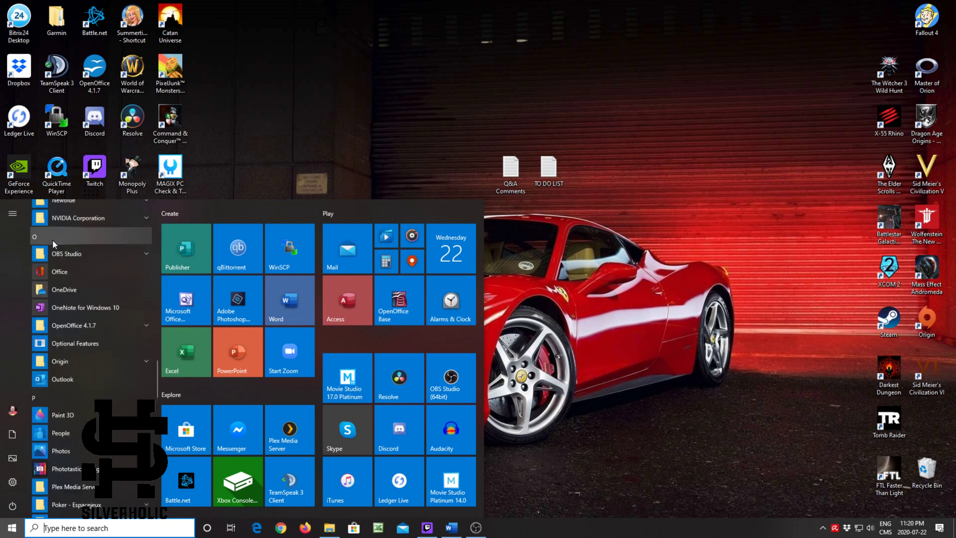
{"action": "left_click", "coordinate": [47, 328]}
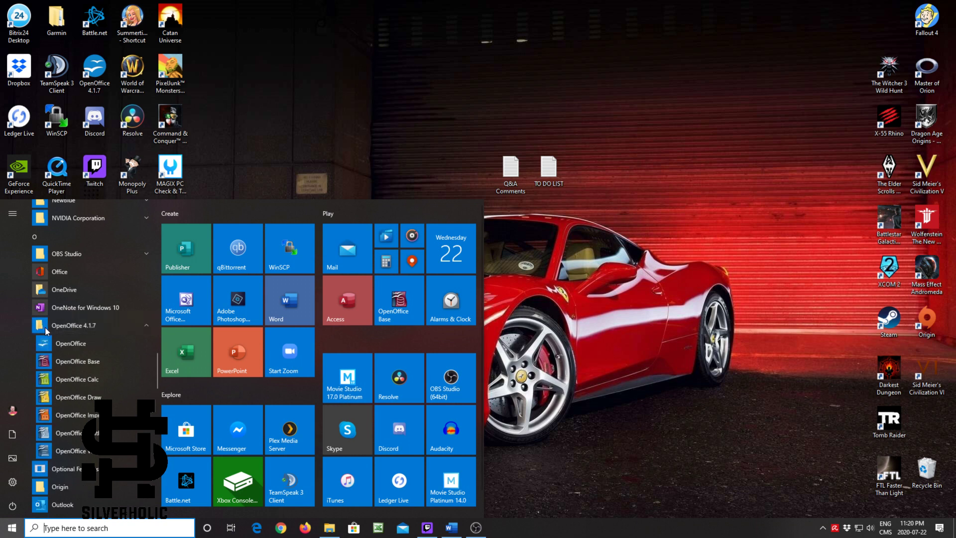
{"action": "left_click", "coordinate": [48, 380]}
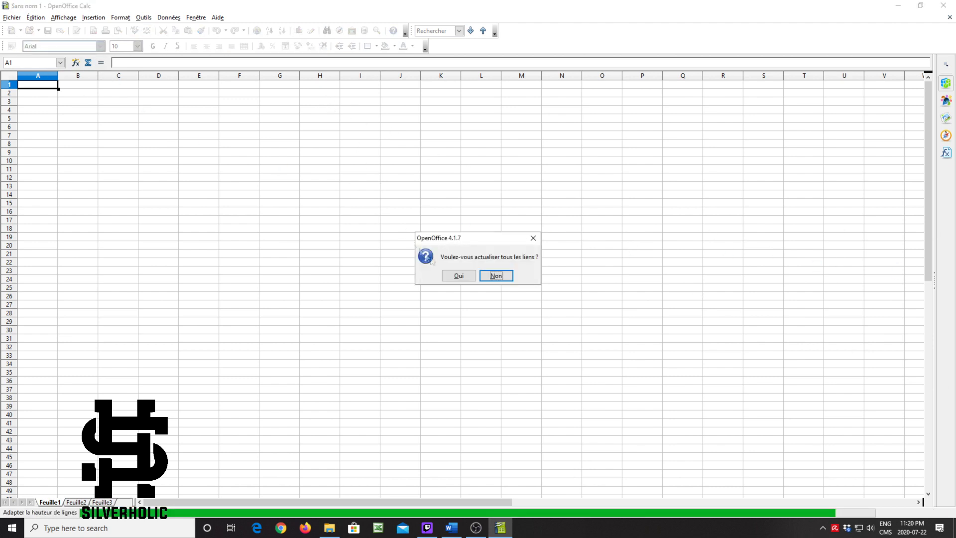
Allow all links in Silverholic-StackTrackerV2.xls to update and display the Stack sheet.
{"action": "left_click", "coordinate": [467, 279]}
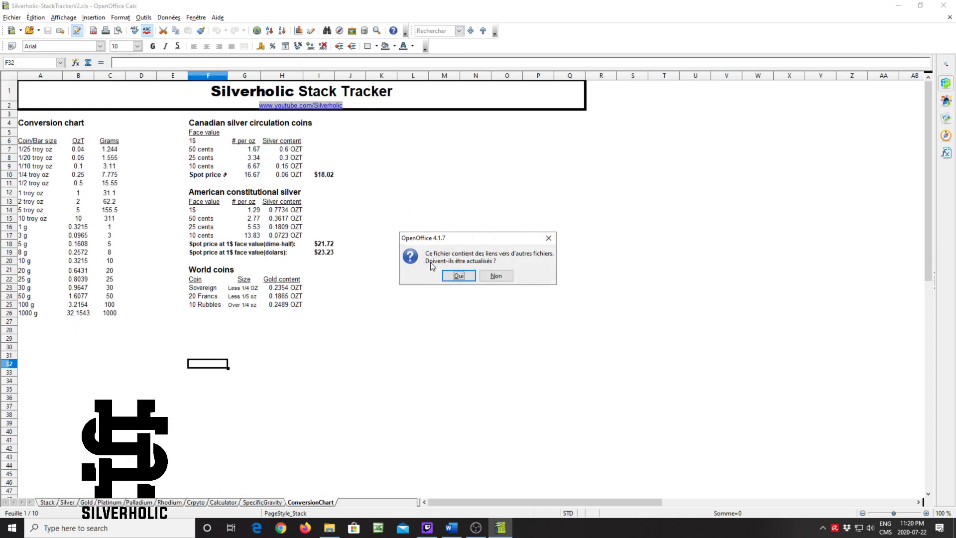
{"action": "left_click", "coordinate": [446, 277]}
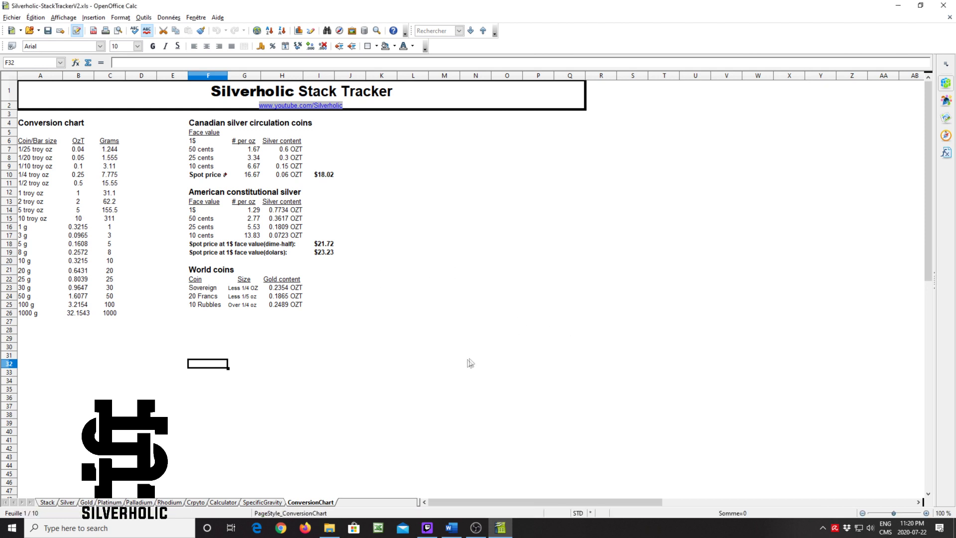
{"action": "left_click", "coordinate": [151, 448]}
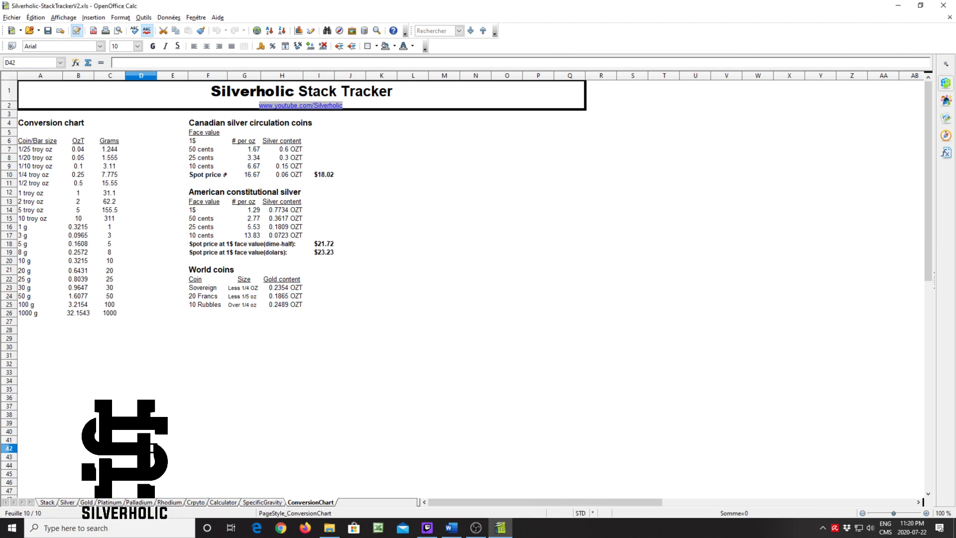
{"action": "left_click", "coordinate": [80, 433]}
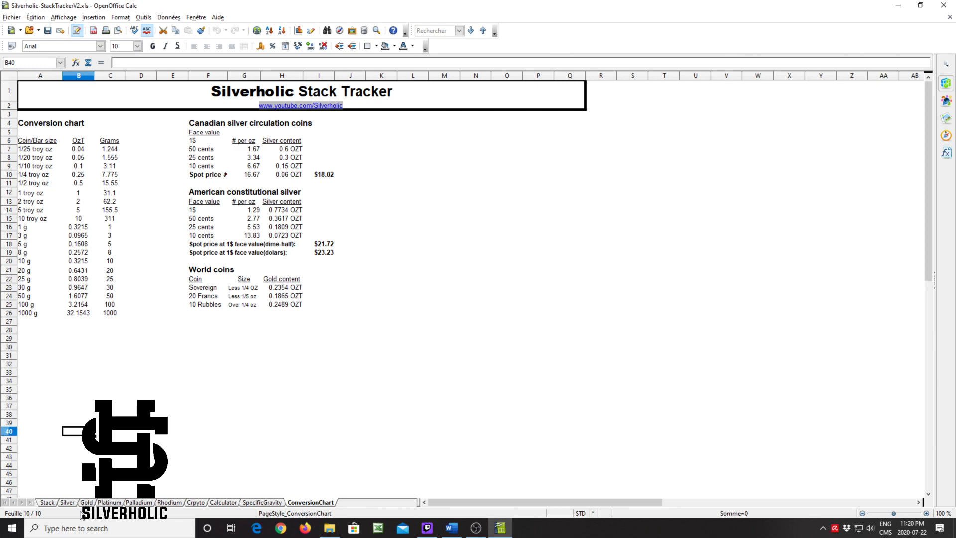
{"action": "left_click", "coordinate": [54, 502]}
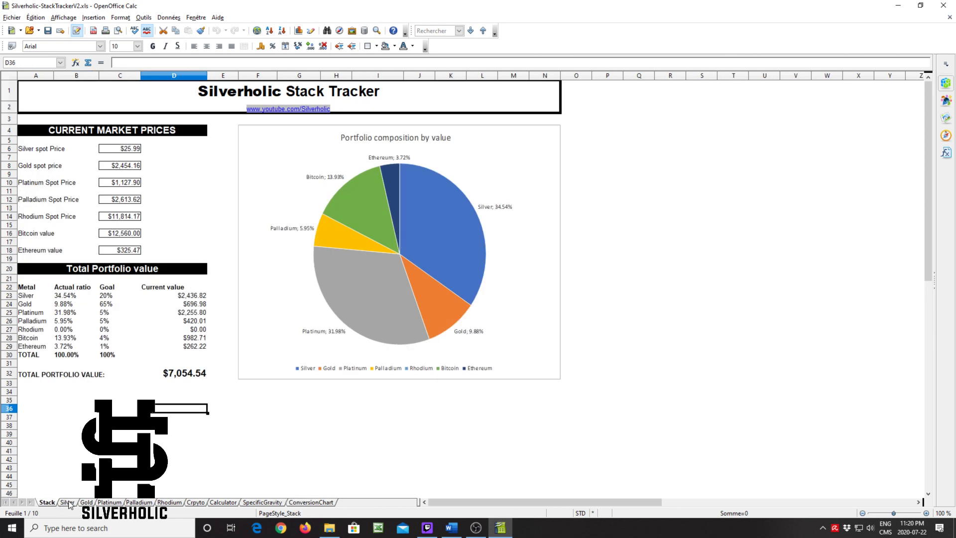
Look through the Silver, Gold, Platinum, Palladium, Rhodium, ConversionChart and SpecificGravity sheets of the workbook in Calc.
{"action": "left_click", "coordinate": [67, 502]}
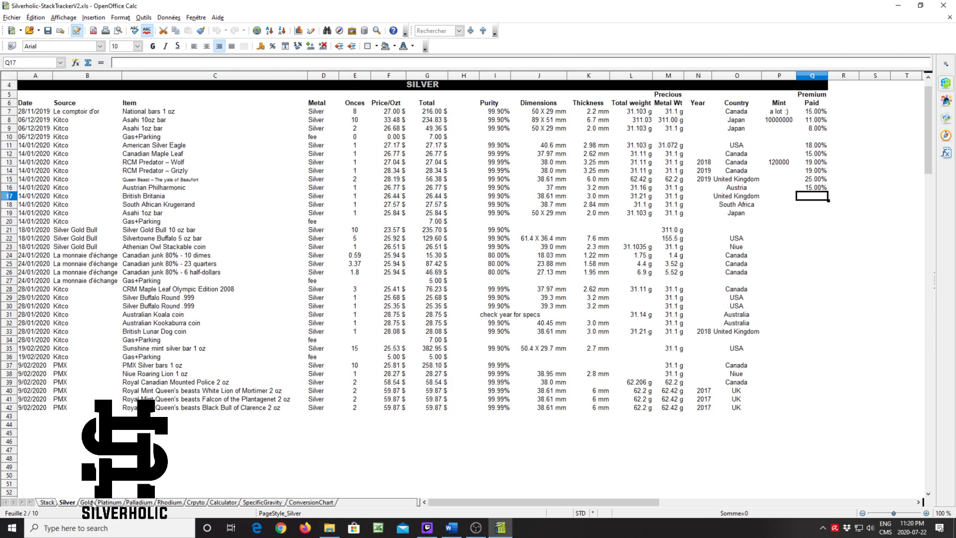
{"action": "left_click", "coordinate": [88, 503]}
{"action": "scroll", "coordinate": [196, 402], "scroll_direction": "up", "scroll_amount": 10}
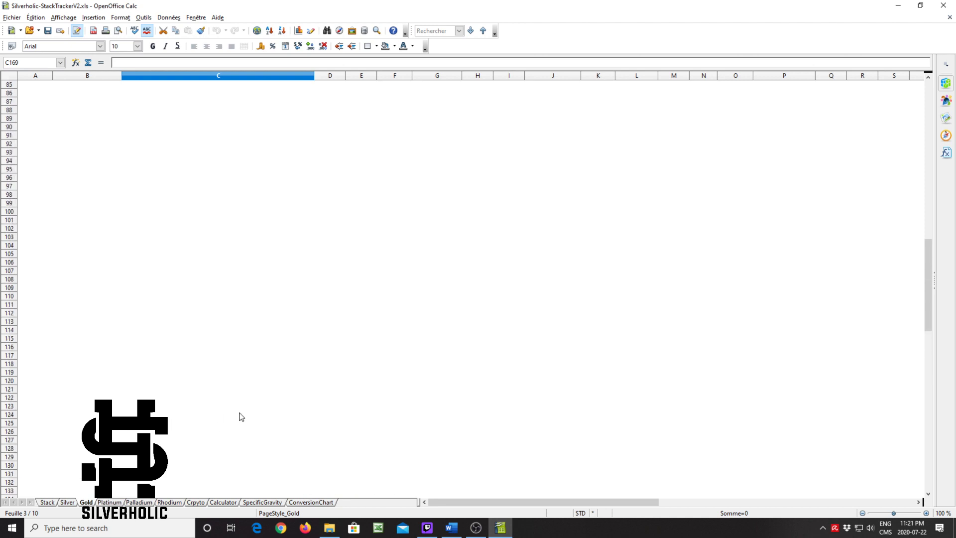
{"action": "scroll", "coordinate": [249, 423], "scroll_direction": "up", "scroll_amount": 10}
{"action": "key", "text": "Page_Up"}
{"action": "key", "text": "Page_Up"}
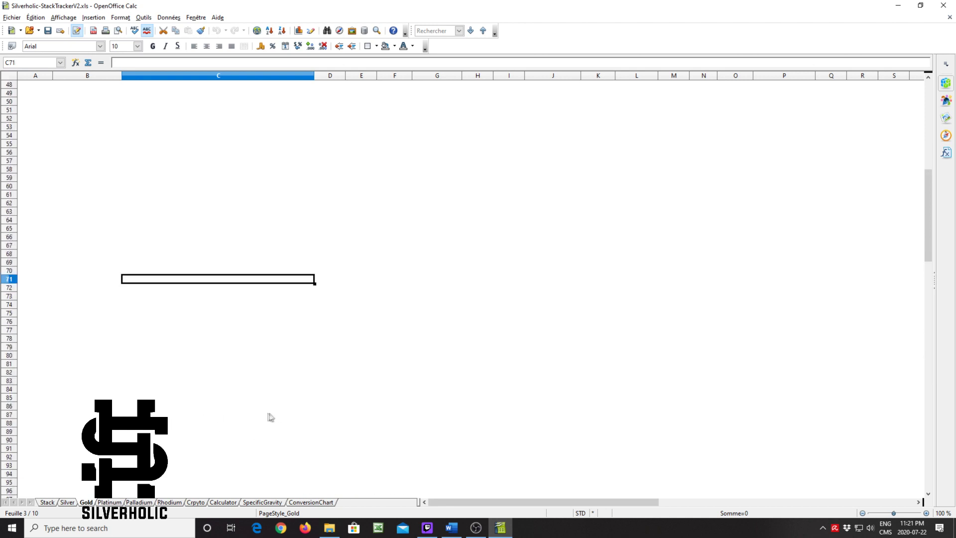
{"action": "key", "text": "ctrl+Home"}
{"action": "left_click", "coordinate": [113, 503]}
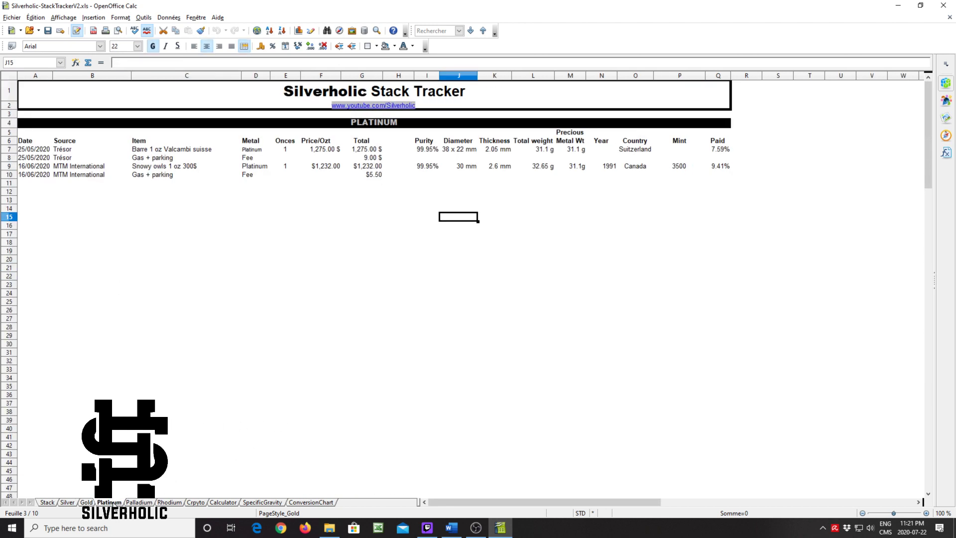
{"action": "left_click", "coordinate": [144, 503]}
{"action": "left_click", "coordinate": [169, 502]}
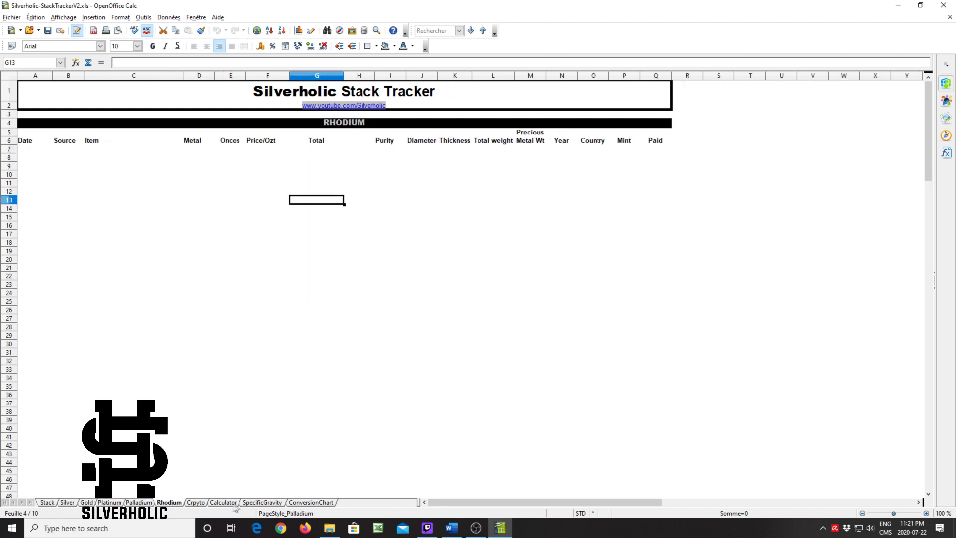
{"action": "left_click", "coordinate": [310, 502]}
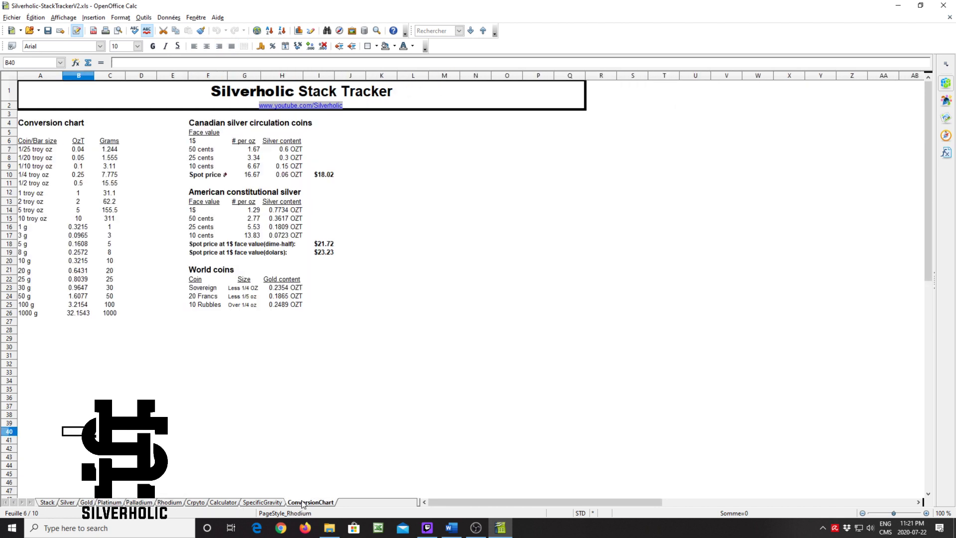
{"action": "left_click", "coordinate": [262, 502]}
{"action": "left_click", "coordinate": [432, 218]}
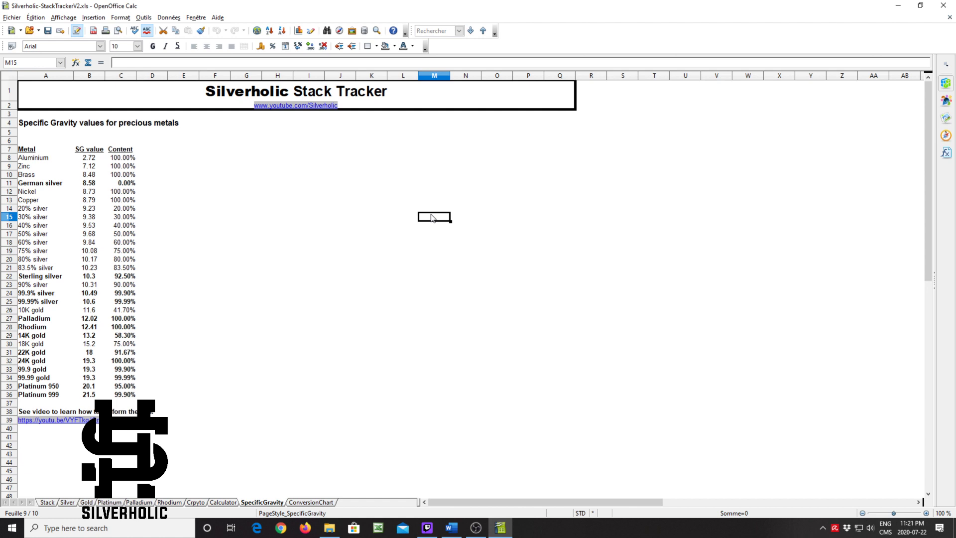
Close Silverholic-StackTrackerV2.xls in Calc and discard its changes.
{"action": "left_click", "coordinate": [944, 6]}
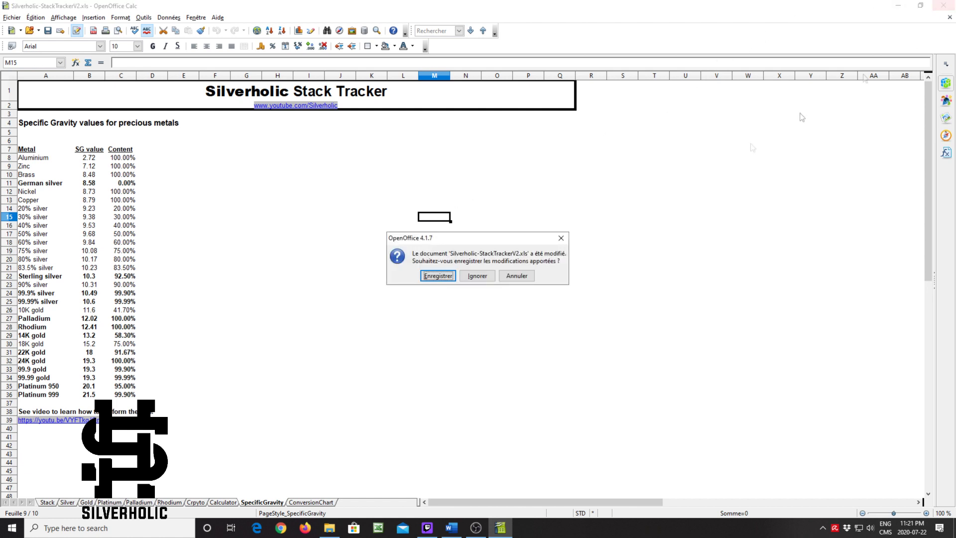
{"action": "left_click", "coordinate": [481, 277]}
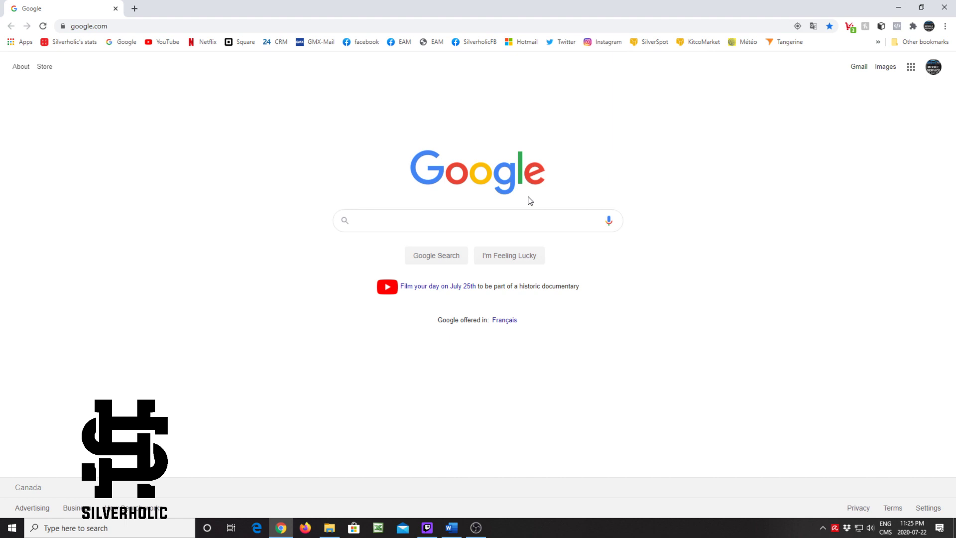
Open Google Sheets from Google's home page in Chrome and remove the existing Silverholic-StackTrackerV2 spreadsheet from the recent files.
{"action": "left_click", "coordinate": [912, 68]}
{"action": "scroll", "coordinate": [909, 161], "scroll_direction": "down", "scroll_amount": 5}
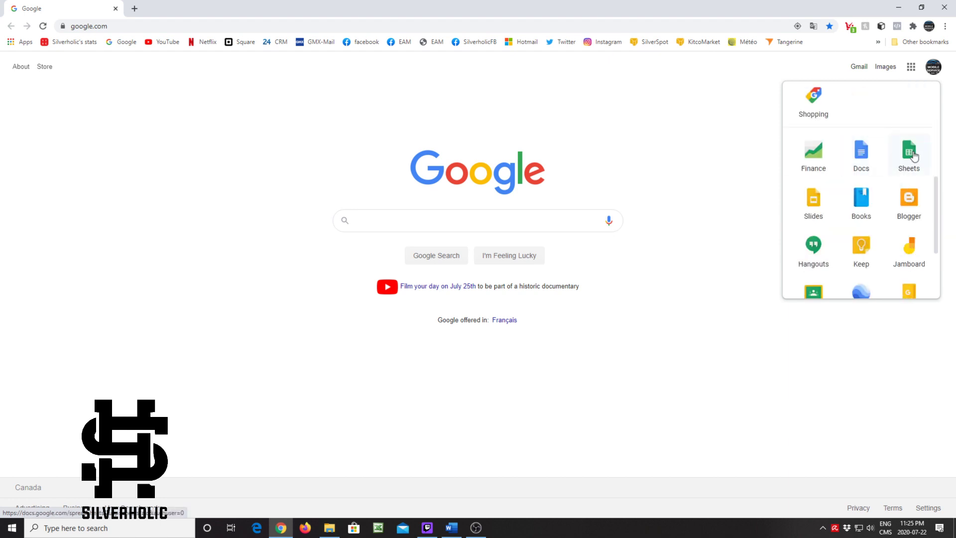
{"action": "left_click", "coordinate": [910, 154]}
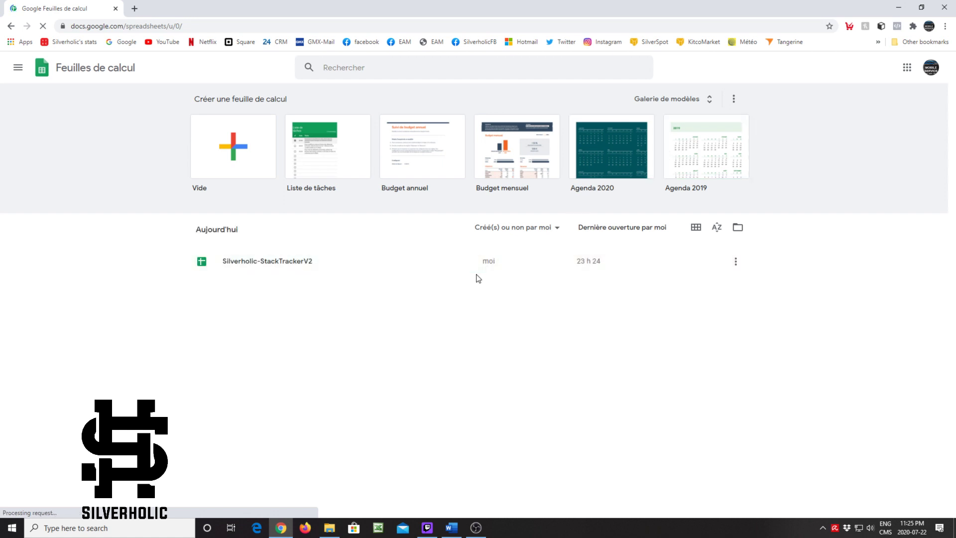
{"action": "left_click", "coordinate": [736, 261]}
{"action": "left_click", "coordinate": [705, 310]}
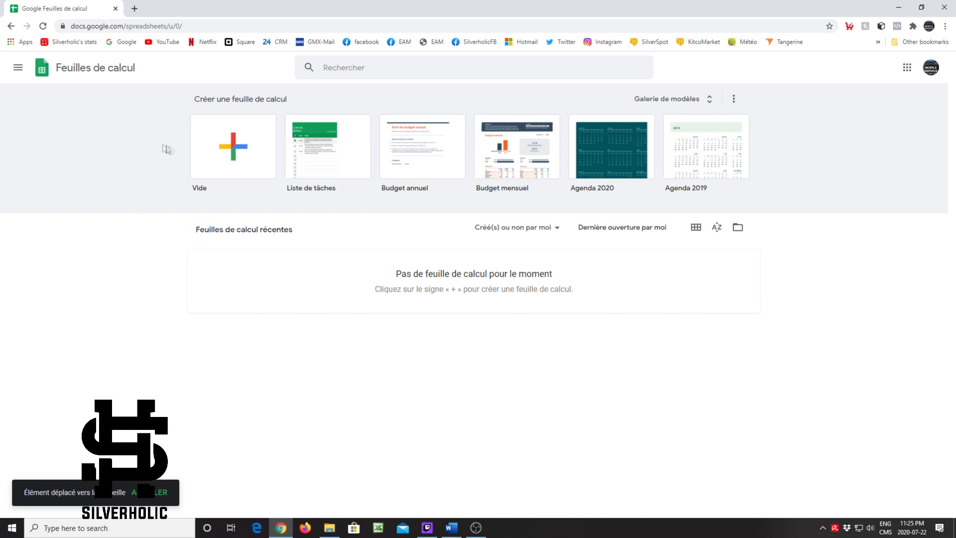
Create a blank spreadsheet and use it to upload and open the Silverholic-StackTrackerV2 file from the computer.
{"action": "left_click", "coordinate": [217, 149]}
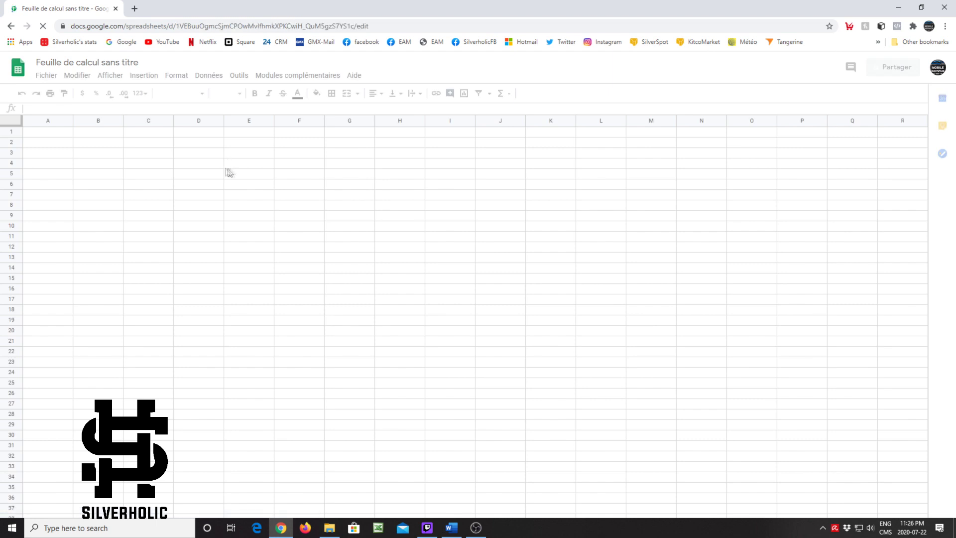
{"action": "left_click", "coordinate": [47, 76]}
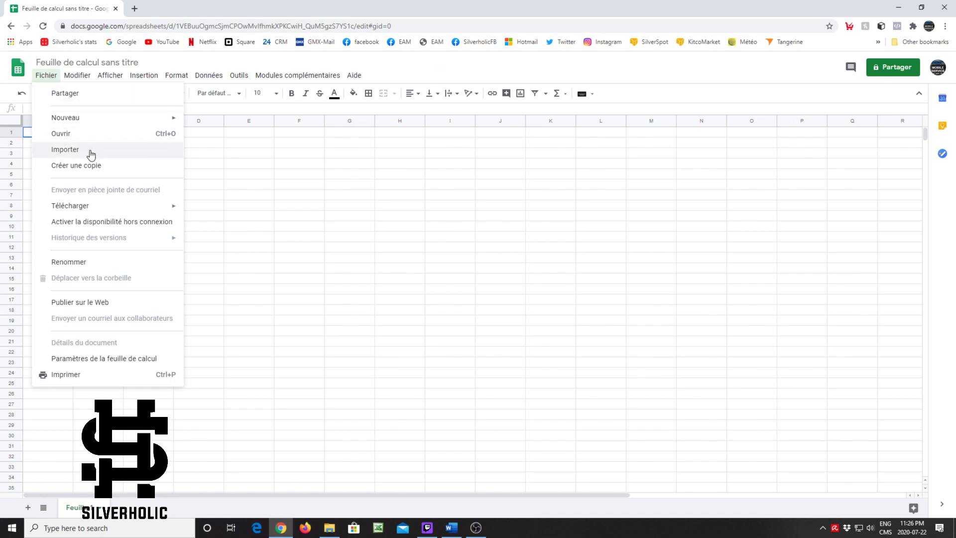
{"action": "left_click", "coordinate": [75, 135]}
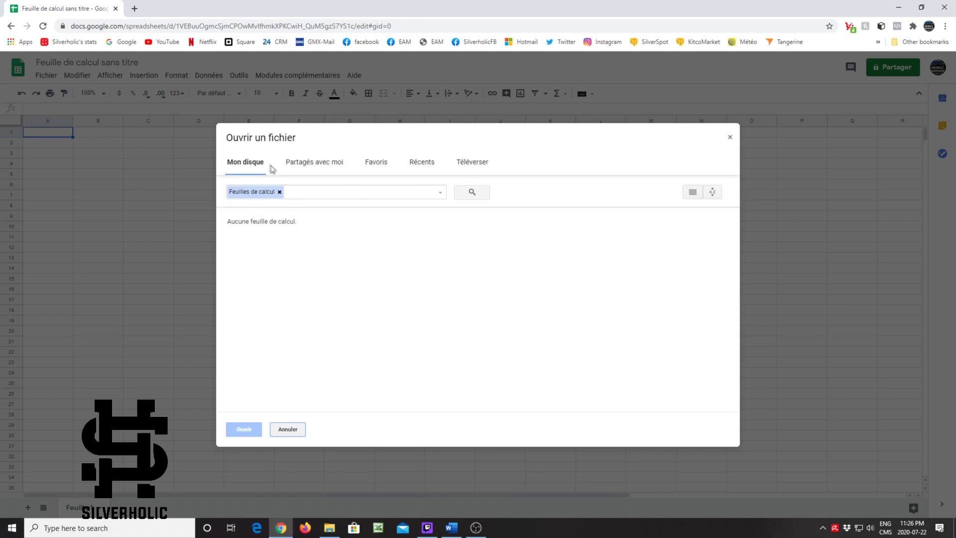
{"action": "left_click", "coordinate": [468, 164]}
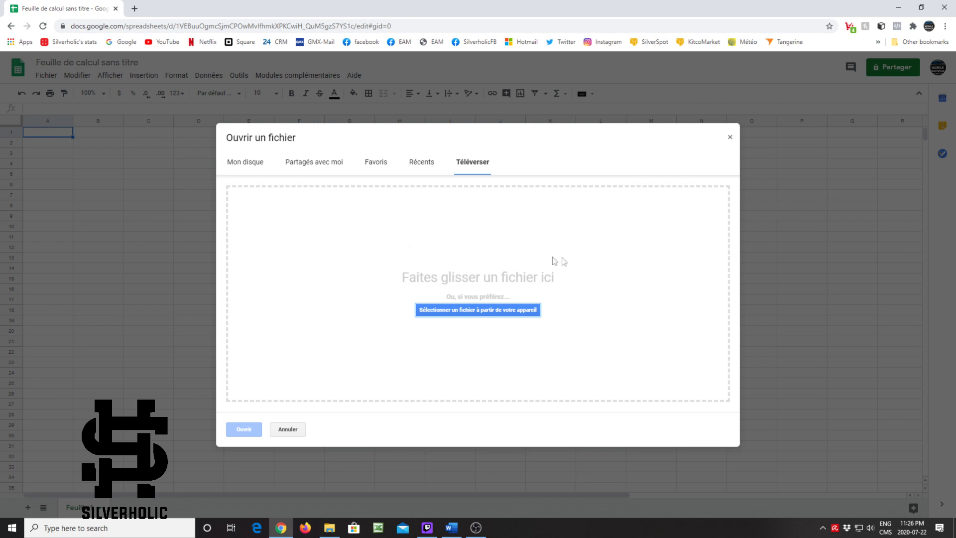
{"action": "left_click_drag", "start_coordinate": [608, 294], "coordinate": [502, 296]}
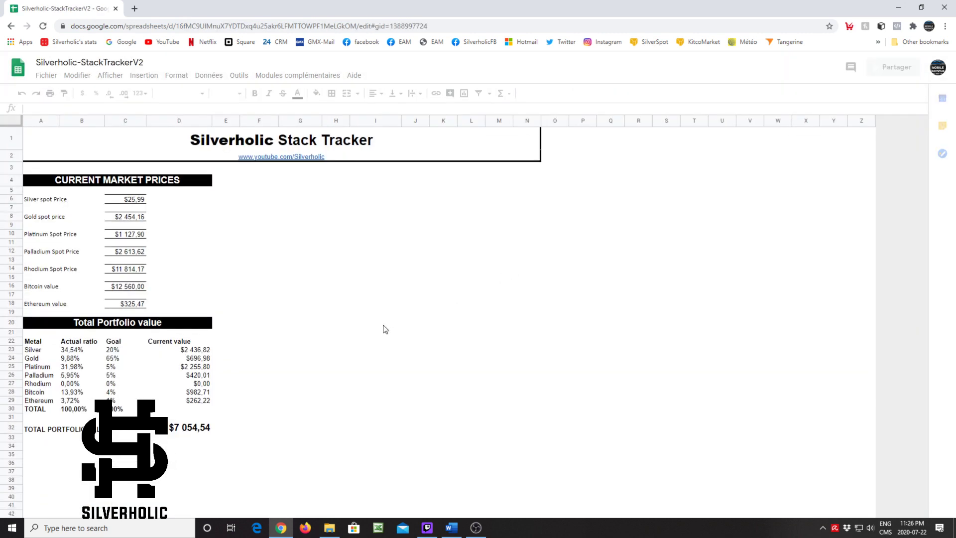
On the Silver sheet, clear the leftover mint and premium entries in P110:Q142.
{"action": "left_click", "coordinate": [127, 507]}
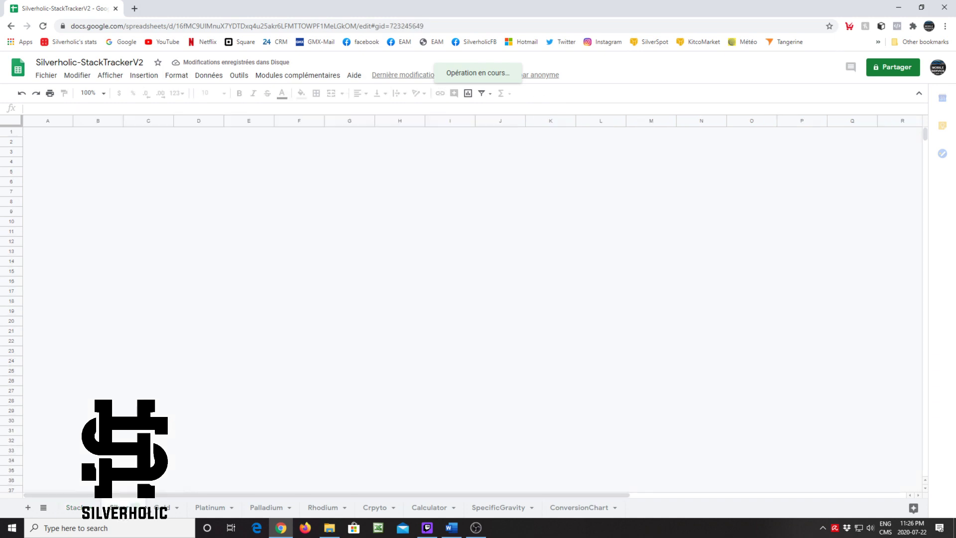
{"action": "scroll", "coordinate": [311, 395], "scroll_direction": "down", "scroll_amount": 6}
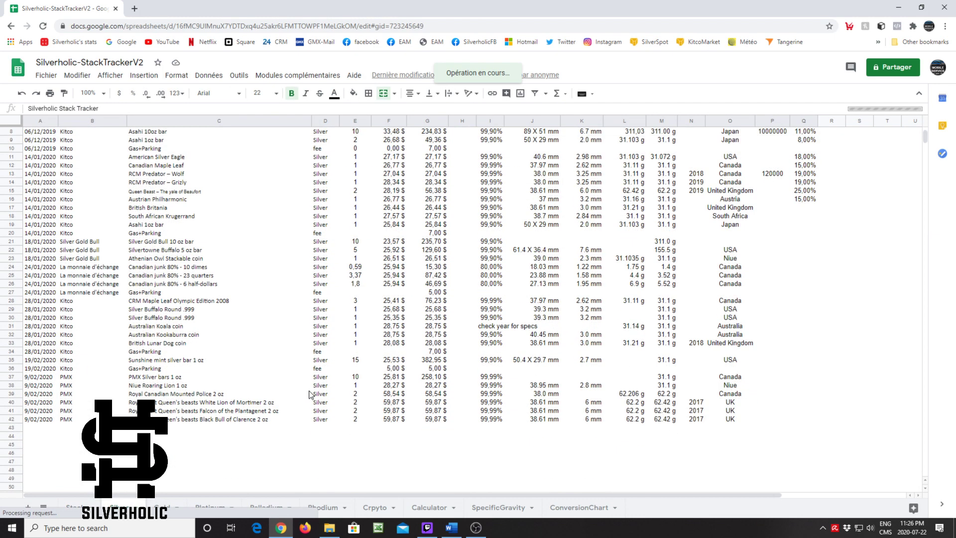
{"action": "scroll", "coordinate": [311, 395], "scroll_direction": "down", "scroll_amount": 12}
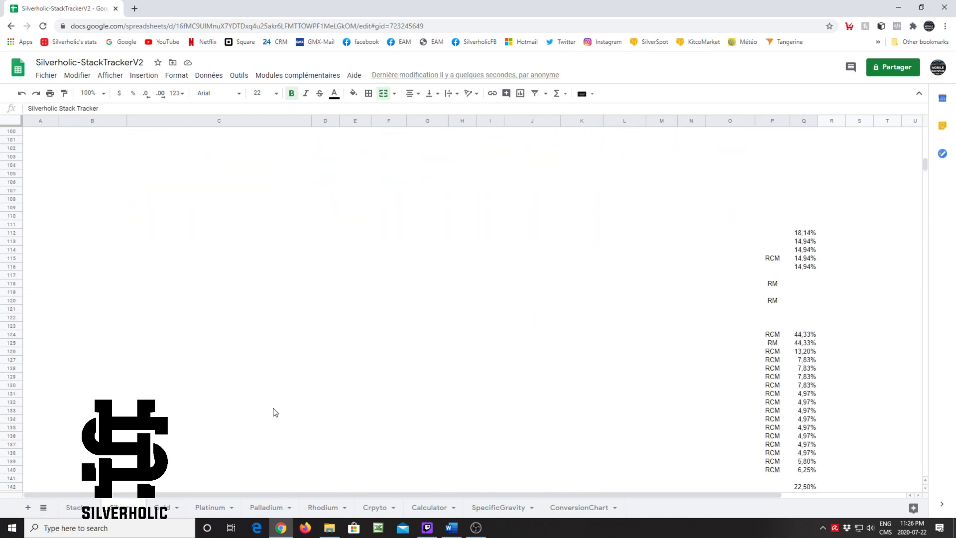
{"action": "scroll", "coordinate": [648, 269], "scroll_direction": "up", "scroll_amount": 3}
{"action": "left_click_drag", "start_coordinate": [762, 217], "coordinate": [802, 490]}
{"action": "key", "text": "Delete"}
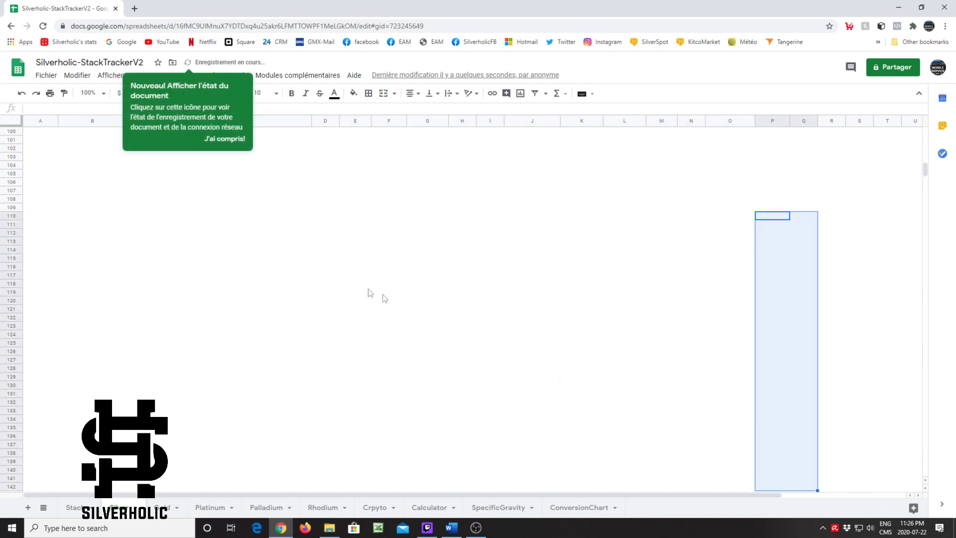
Clear the remaining leftover mint and premium entries in rows 135 to 159, from column N onward.
{"action": "left_click", "coordinate": [244, 259]}
{"action": "scroll", "coordinate": [246, 269], "scroll_direction": "down", "scroll_amount": 9}
{"action": "left_click_drag", "start_coordinate": [691, 191], "coordinate": [914, 394]}
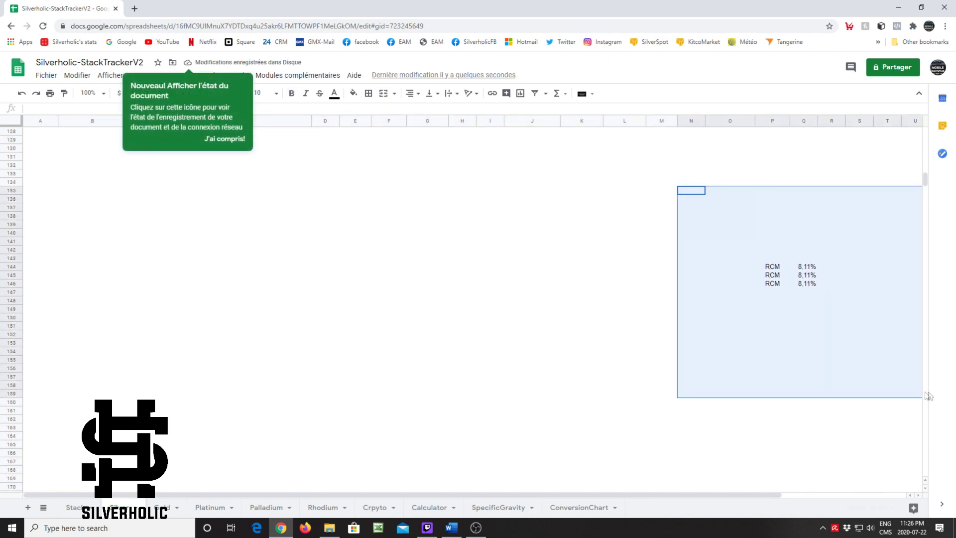
{"action": "key", "text": "Delete"}
Review the Silver sheet's totals, look through the Palladium to ConversionChart sheets, and return to the Stack sheet.
{"action": "scroll", "coordinate": [239, 344], "scroll_direction": "down", "scroll_amount": 10}
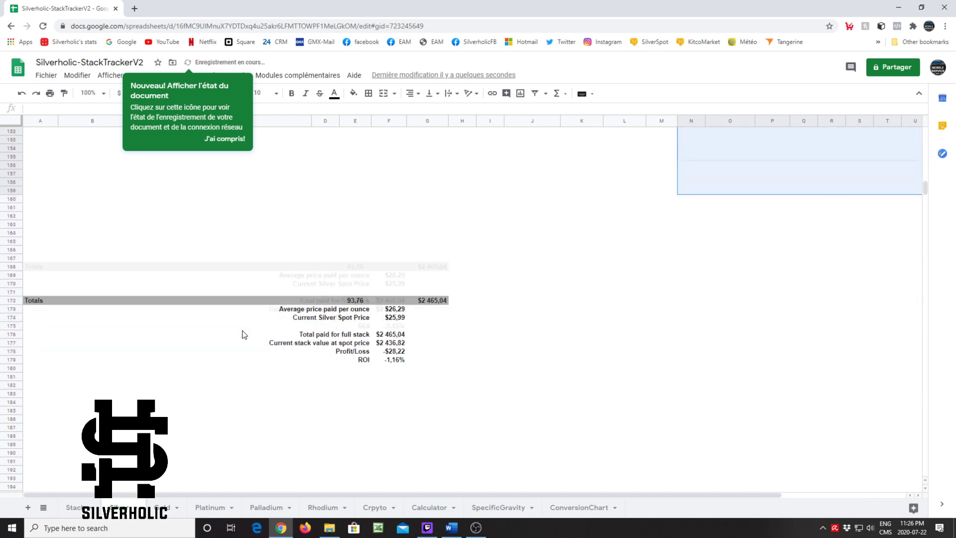
{"action": "left_click", "coordinate": [247, 383]}
{"action": "left_click", "coordinate": [262, 507]}
{"action": "left_click", "coordinate": [322, 508]}
{"action": "left_click", "coordinate": [379, 507]}
{"action": "left_click", "coordinate": [429, 507]}
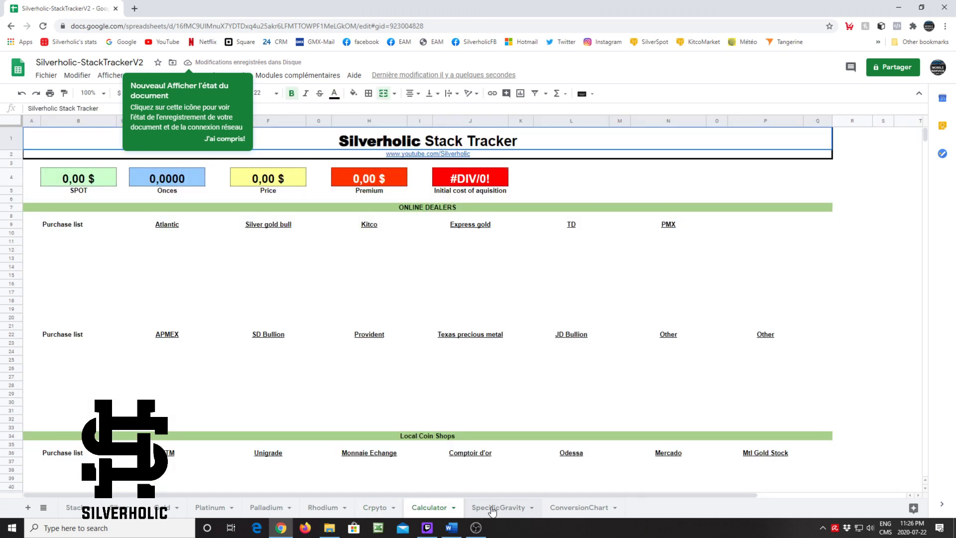
{"action": "left_click", "coordinate": [501, 508]}
{"action": "left_click", "coordinate": [568, 508]}
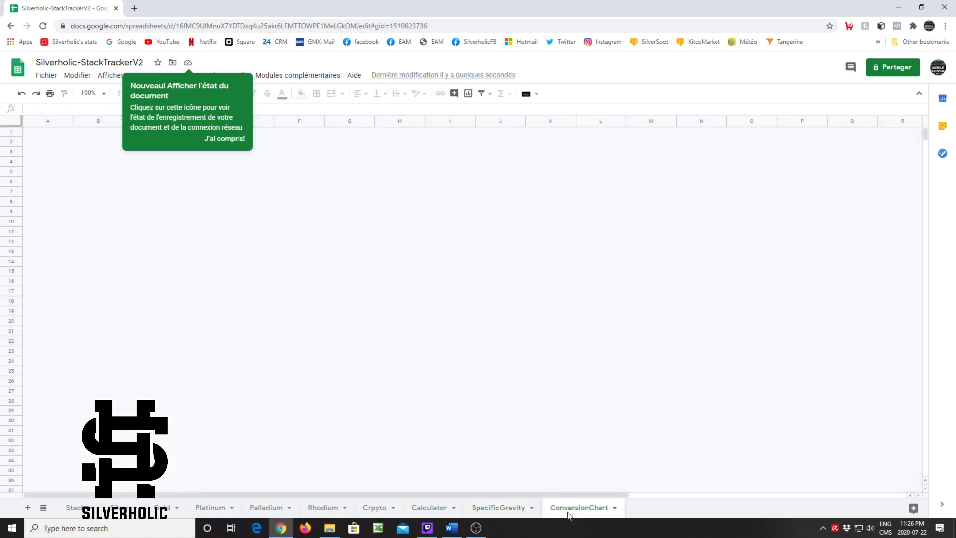
{"action": "left_click", "coordinate": [74, 508]}
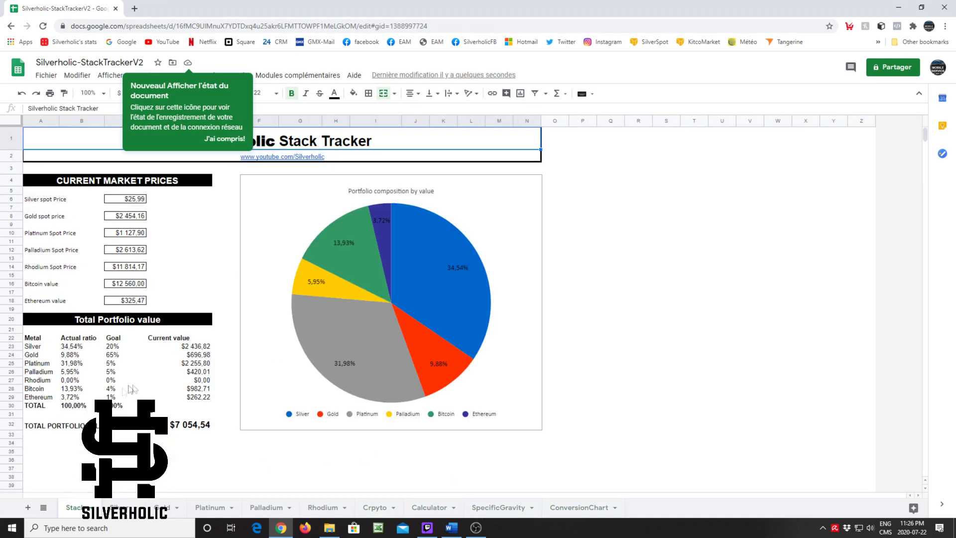
Look through the file and edit commands for a way to save, and check the document's save status in Drive.
{"action": "left_click", "coordinate": [124, 455]}
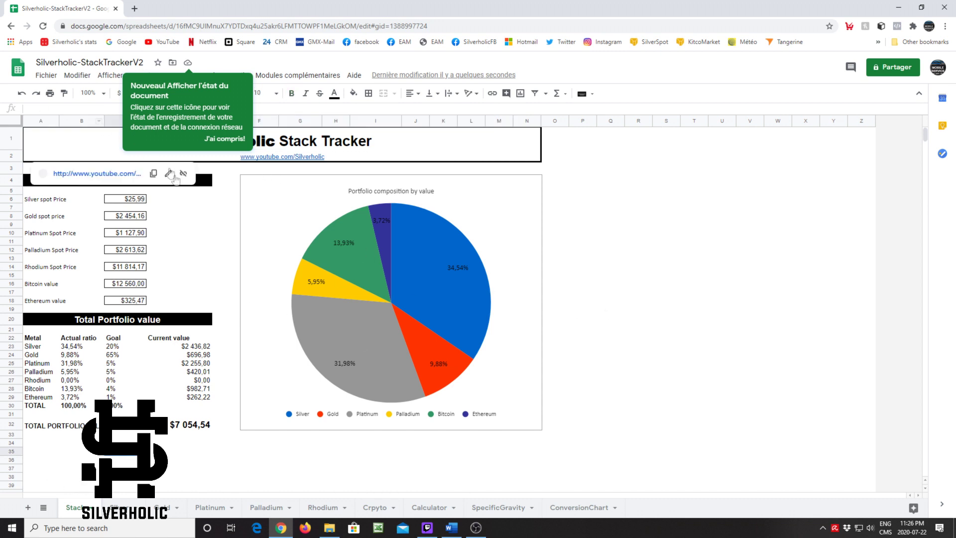
{"action": "left_click", "coordinate": [80, 462]}
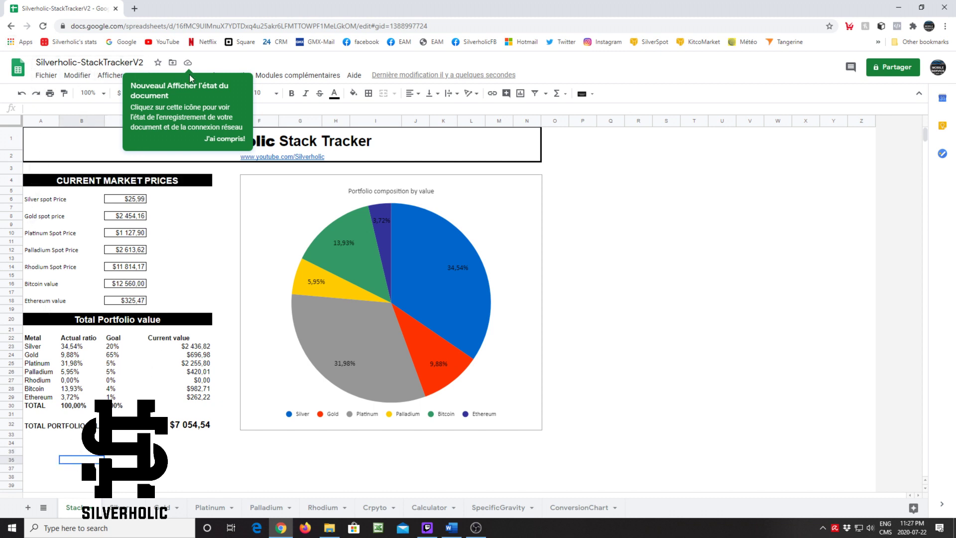
{"action": "left_click", "coordinate": [45, 76]}
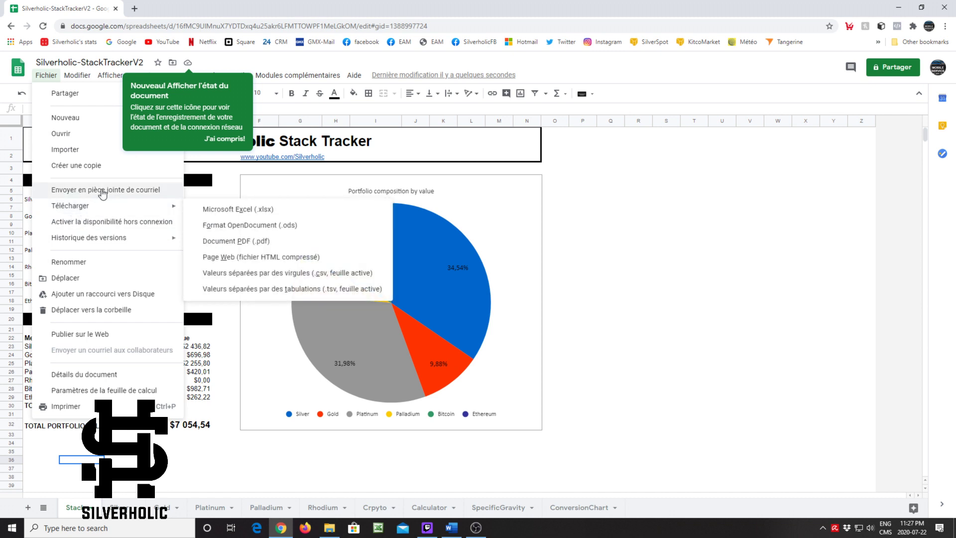
{"action": "mouse_move", "coordinate": [73, 117]}
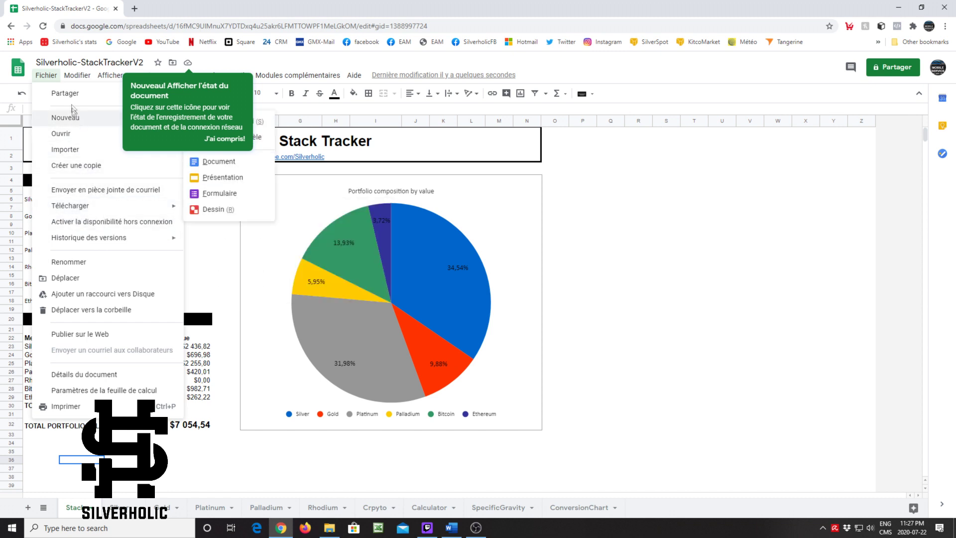
{"action": "left_click", "coordinate": [646, 192]}
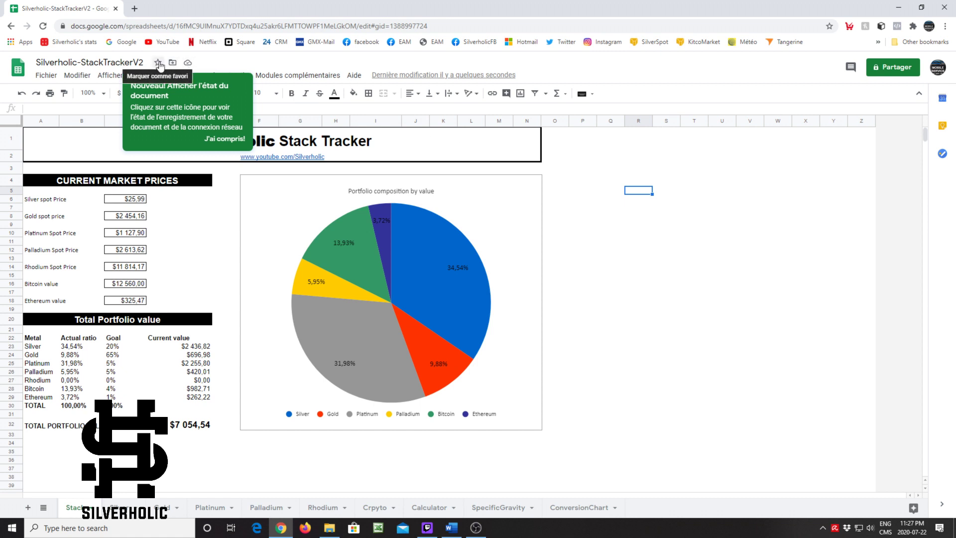
{"action": "left_click", "coordinate": [69, 78]}
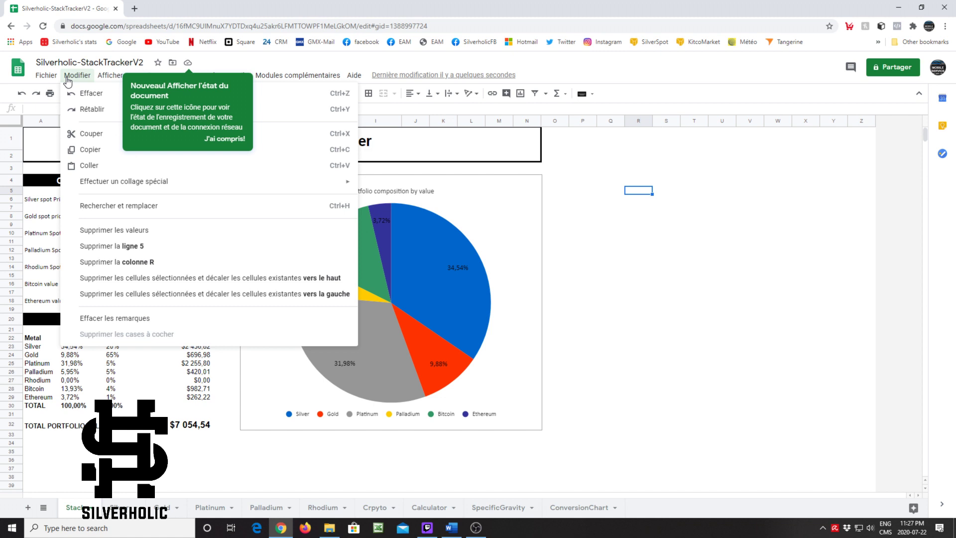
{"action": "left_click", "coordinate": [69, 78]}
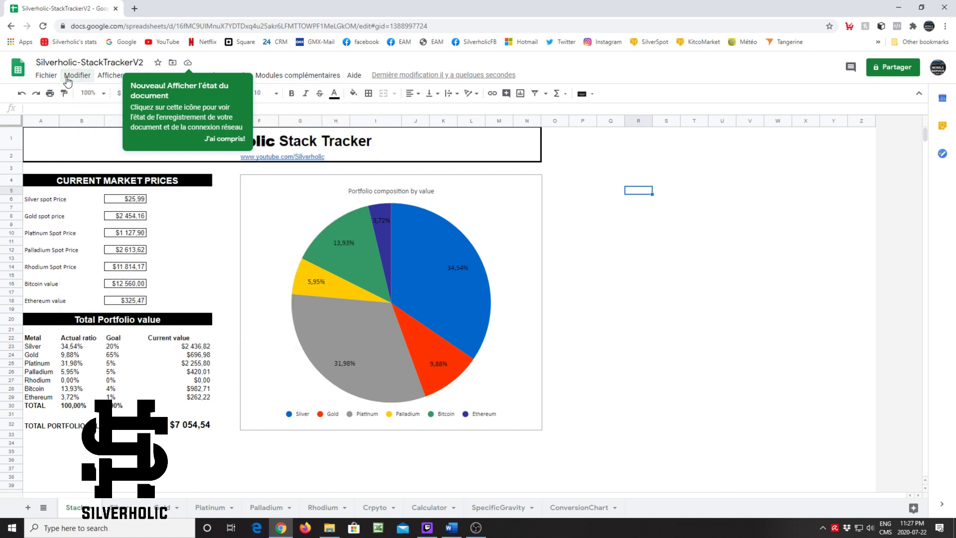
{"action": "left_click", "coordinate": [187, 63]}
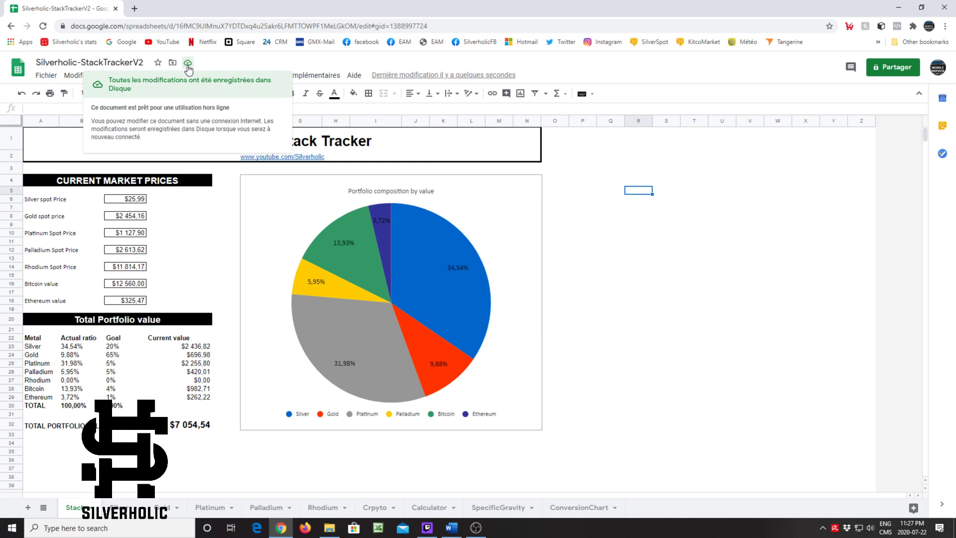
{"action": "left_click", "coordinate": [187, 65]}
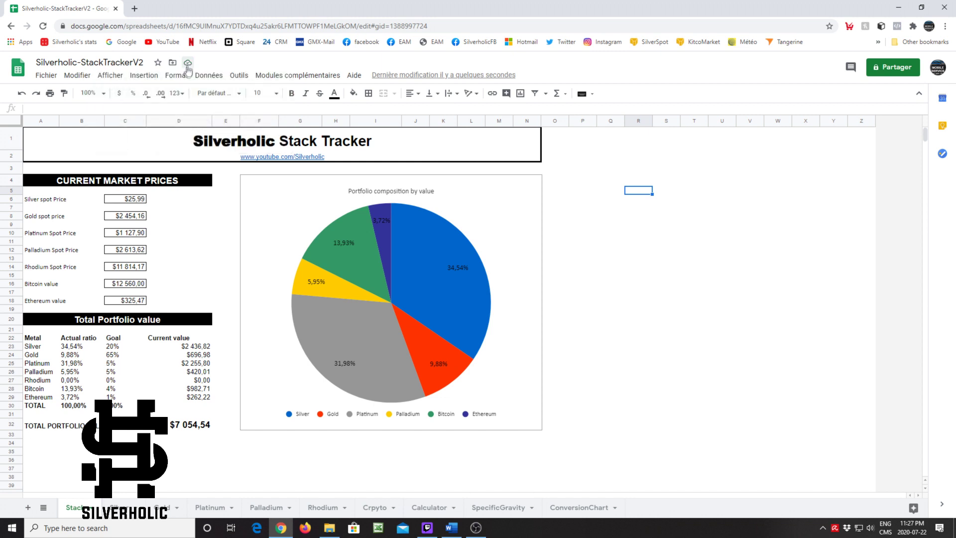